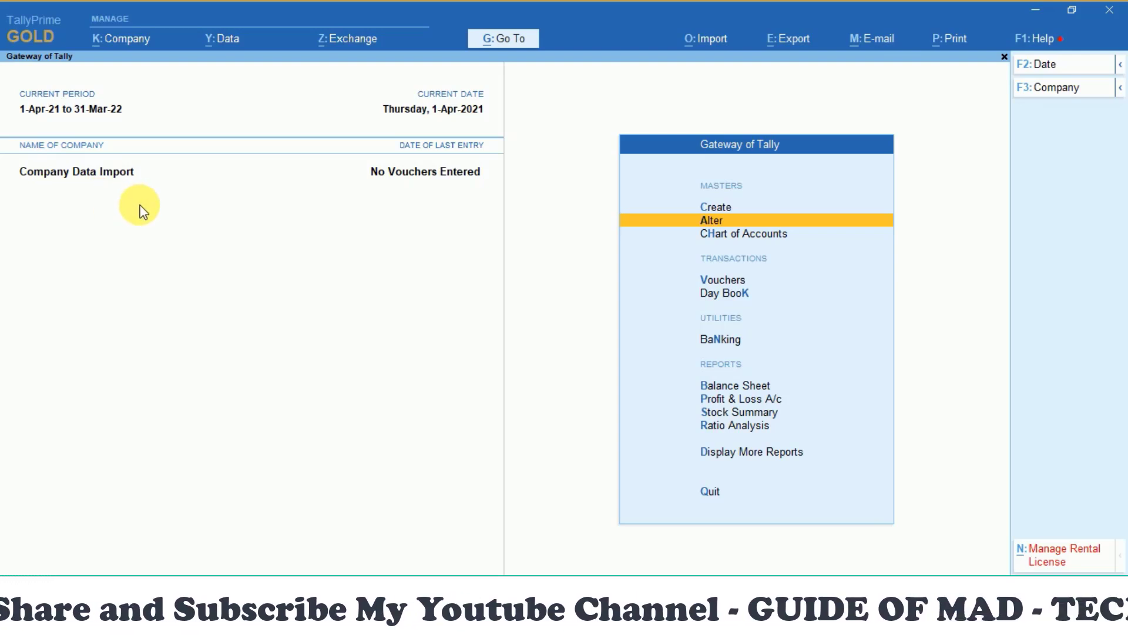
Review the details of the ledger under Sundry Creditors in master alteration
key("Down")
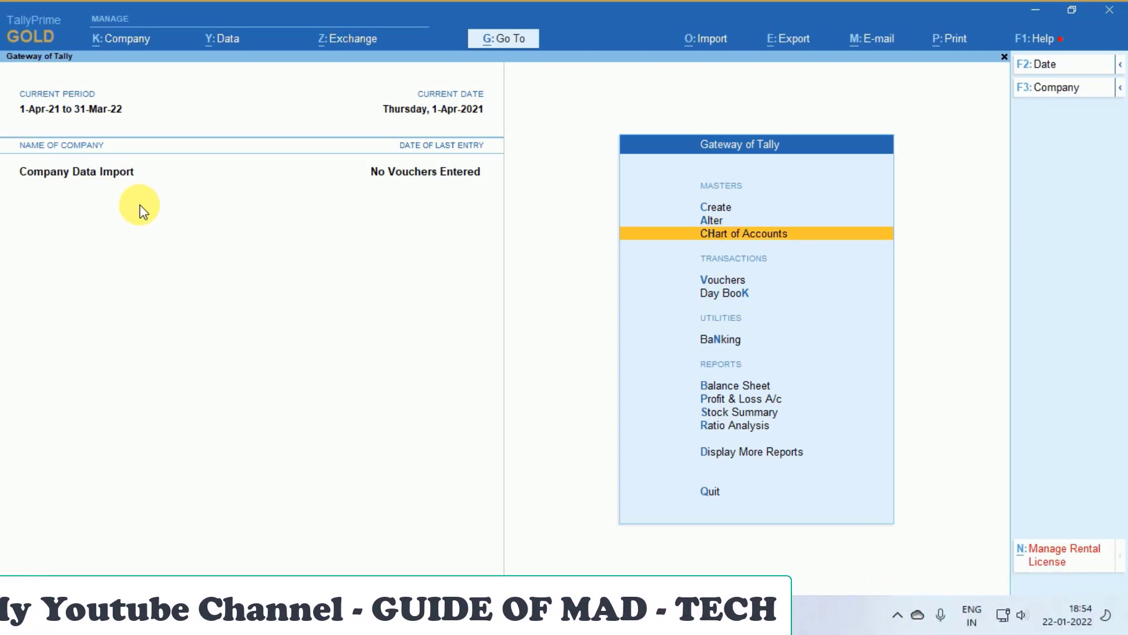
key("Up")
key("Return")
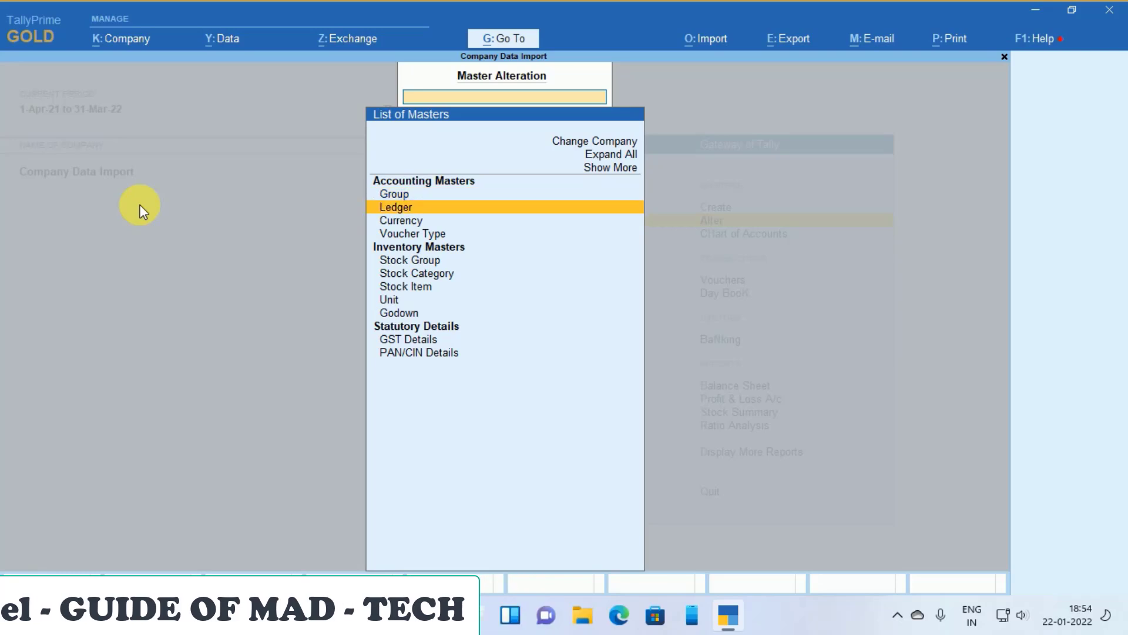
key("Return")
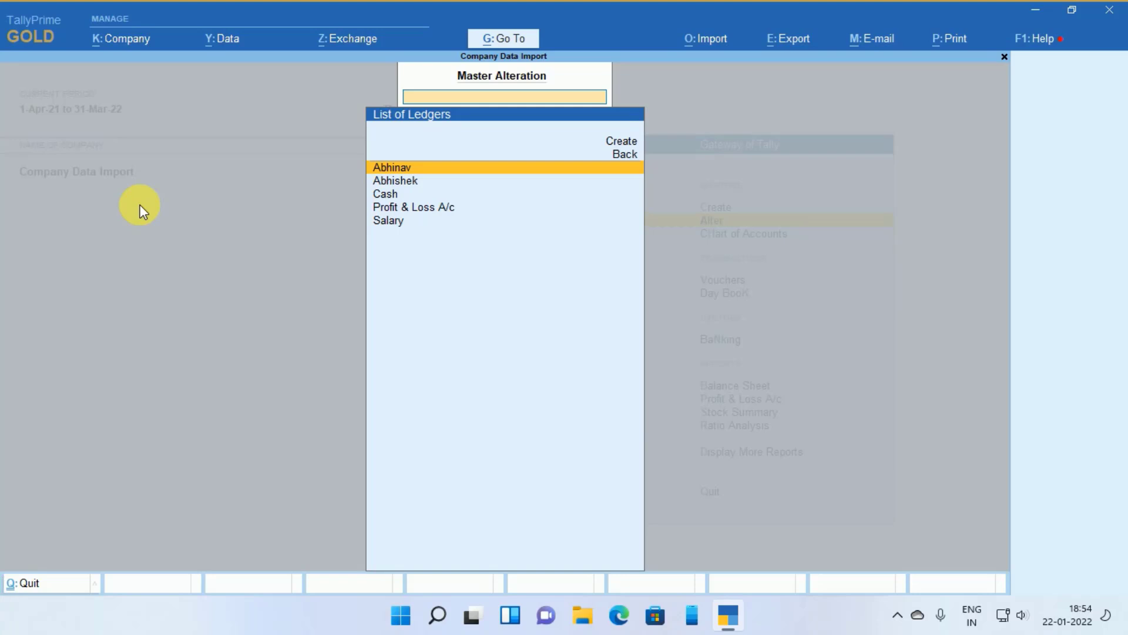
key("Return")
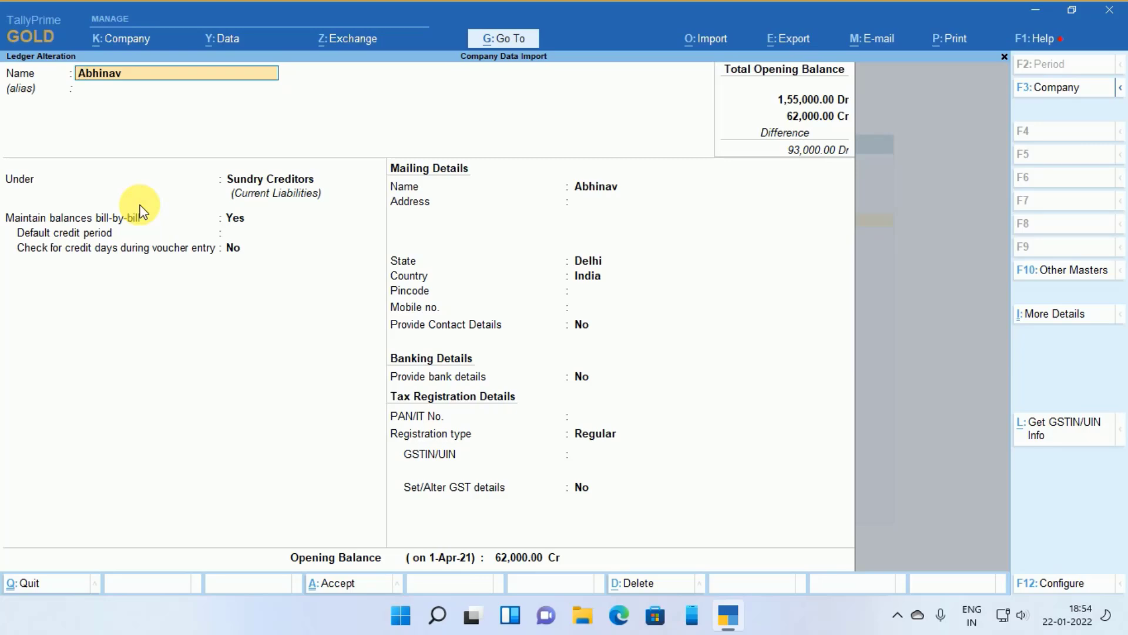
key("Escape")
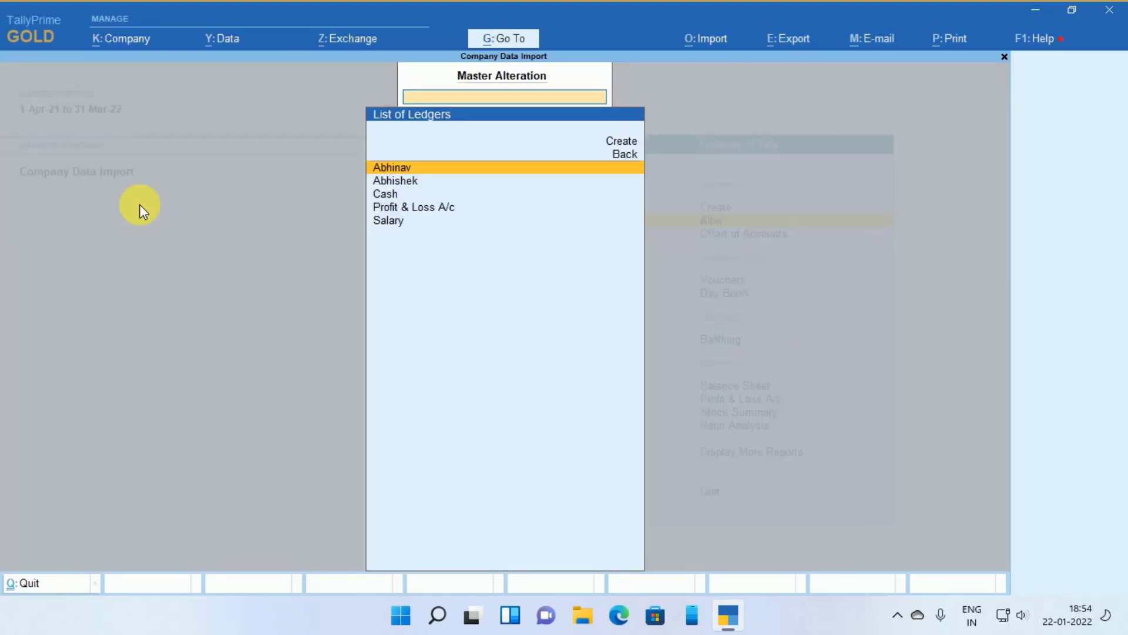
Review the Sundry Debtors ledger and the Cash ledger in master alteration
key("Down")
key("Return")
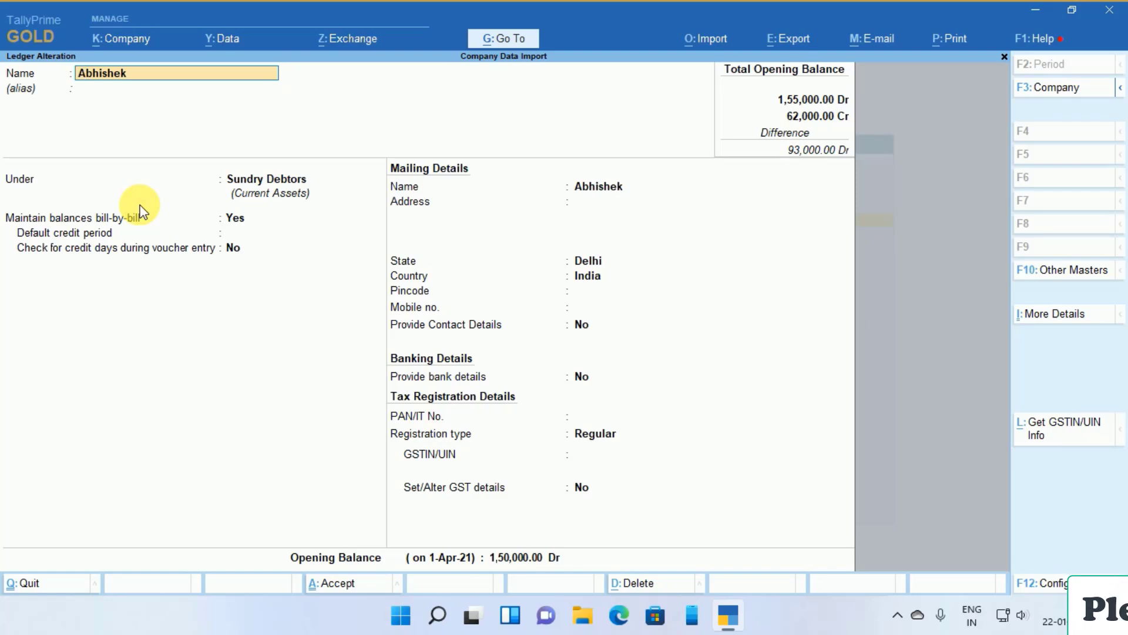
key("Escape")
key("Down")
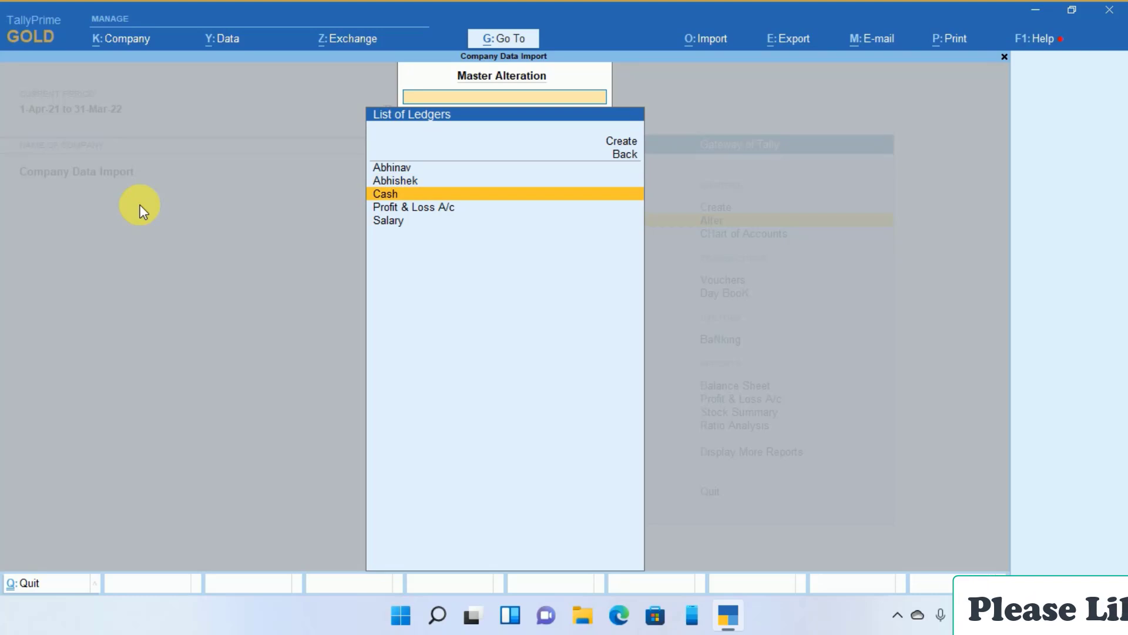
key("Return")
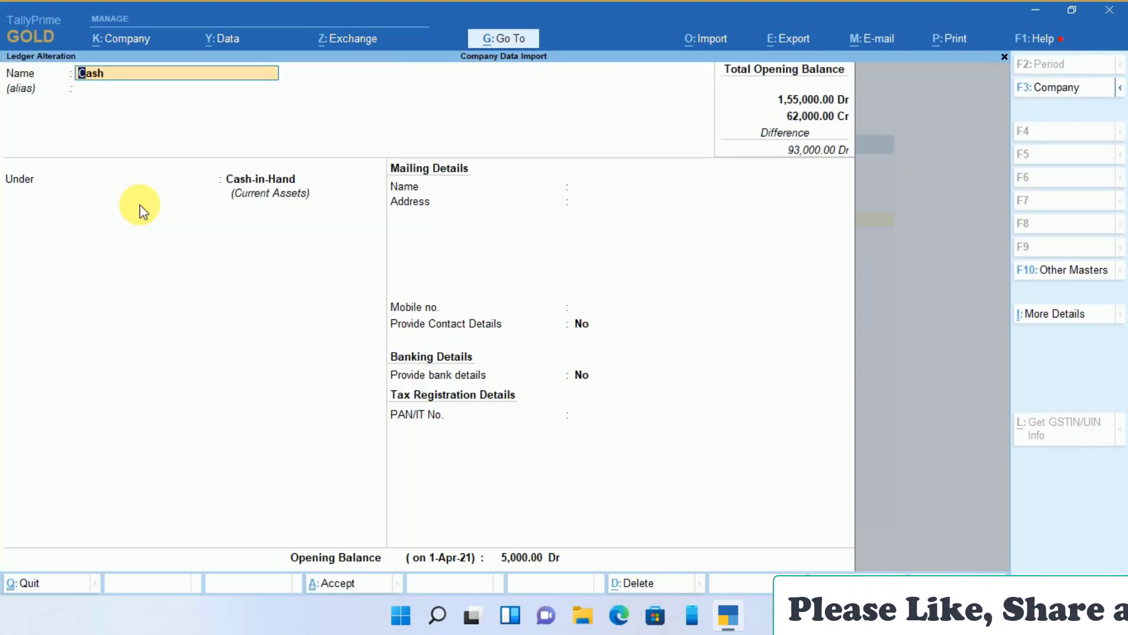
key("Escape")
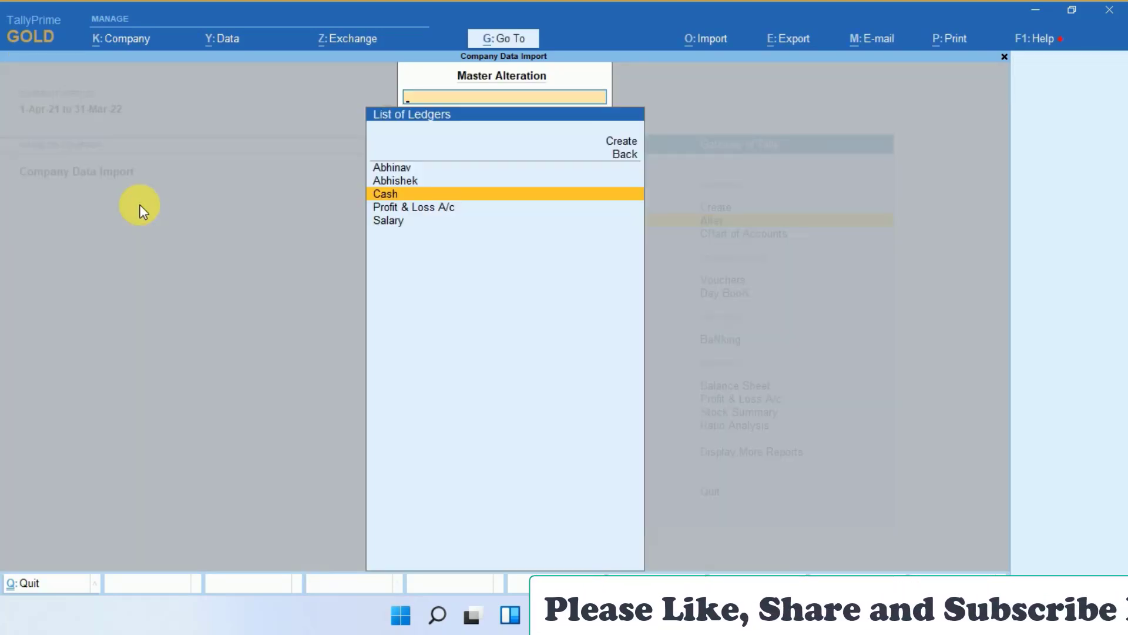
Review the Salary ledger's details, then return to the Gateway of Tally
key("Down")
key("Down")
key("Return")
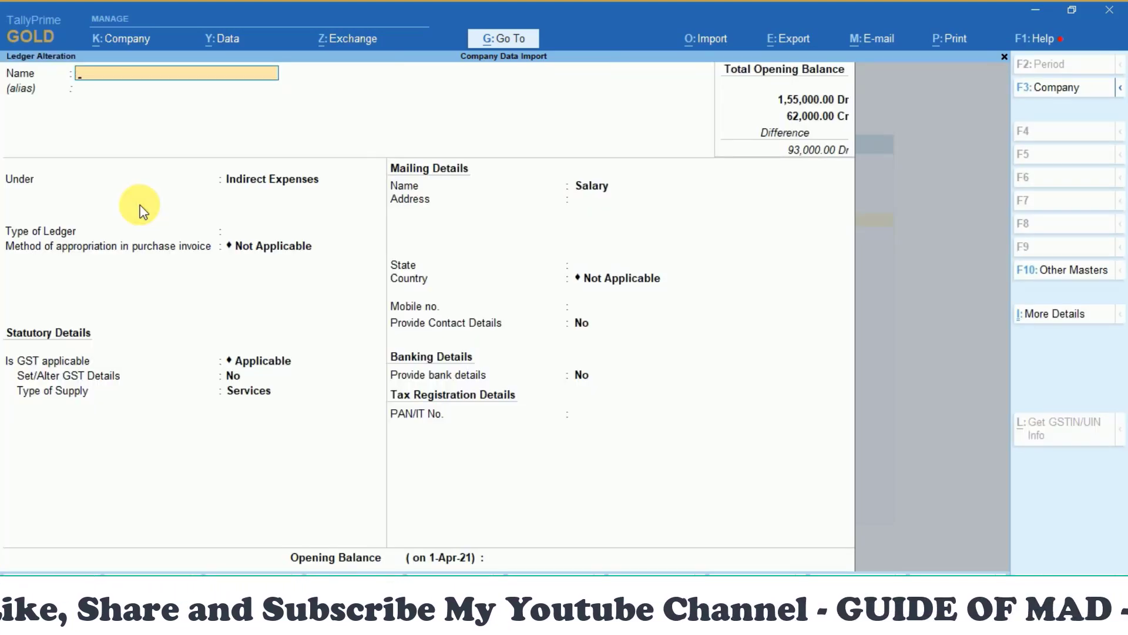
key("Escape")
key("Escape")
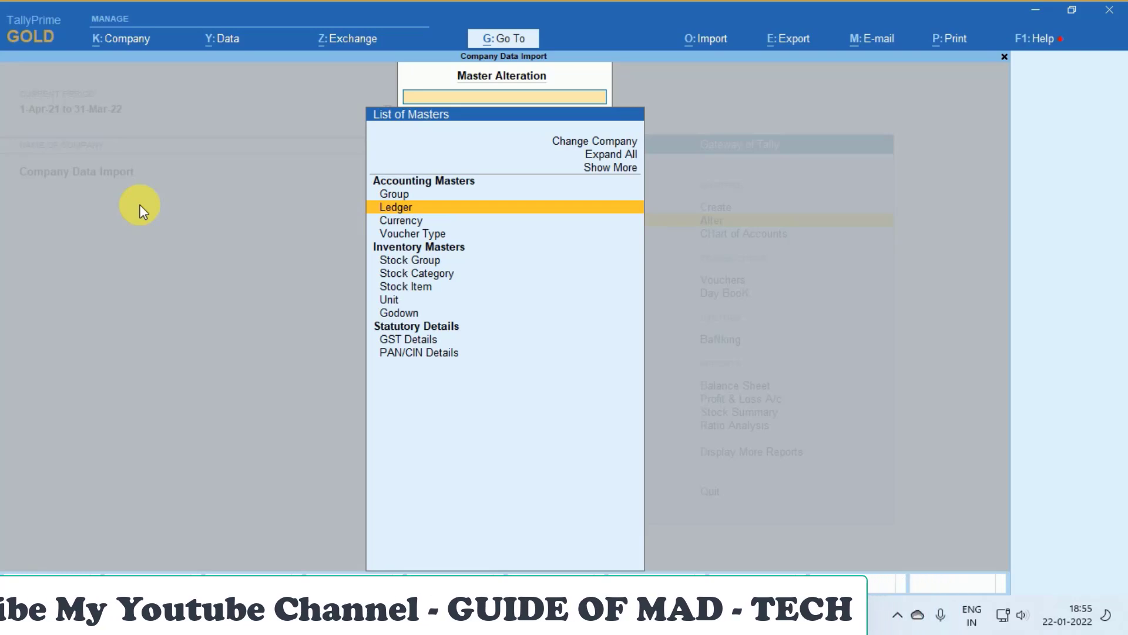
key("Escape")
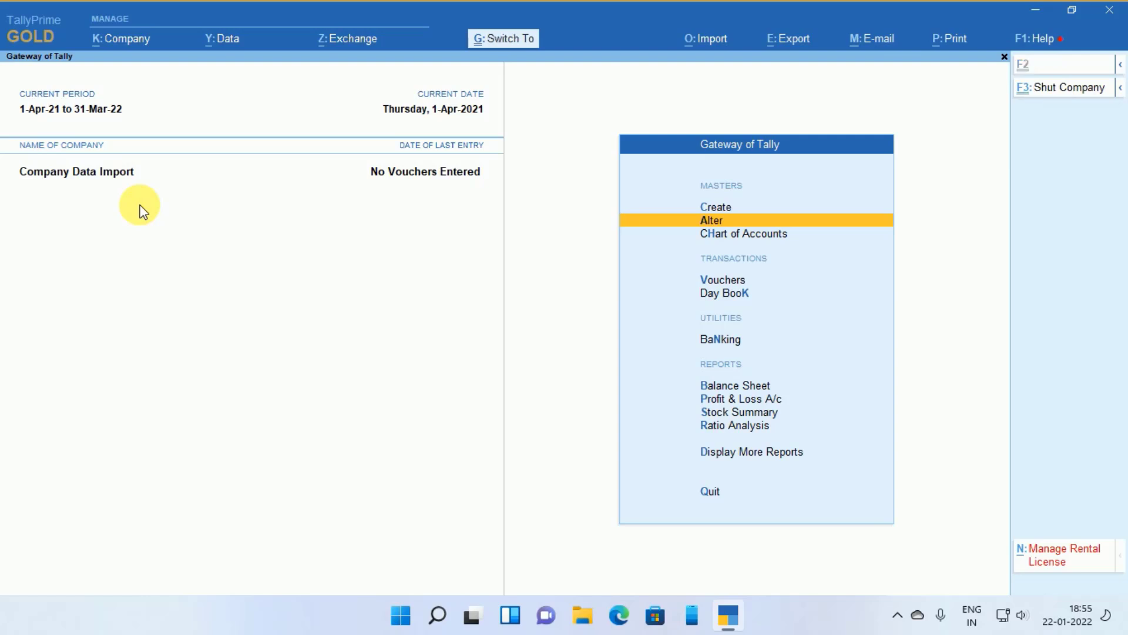
key("alt+e")
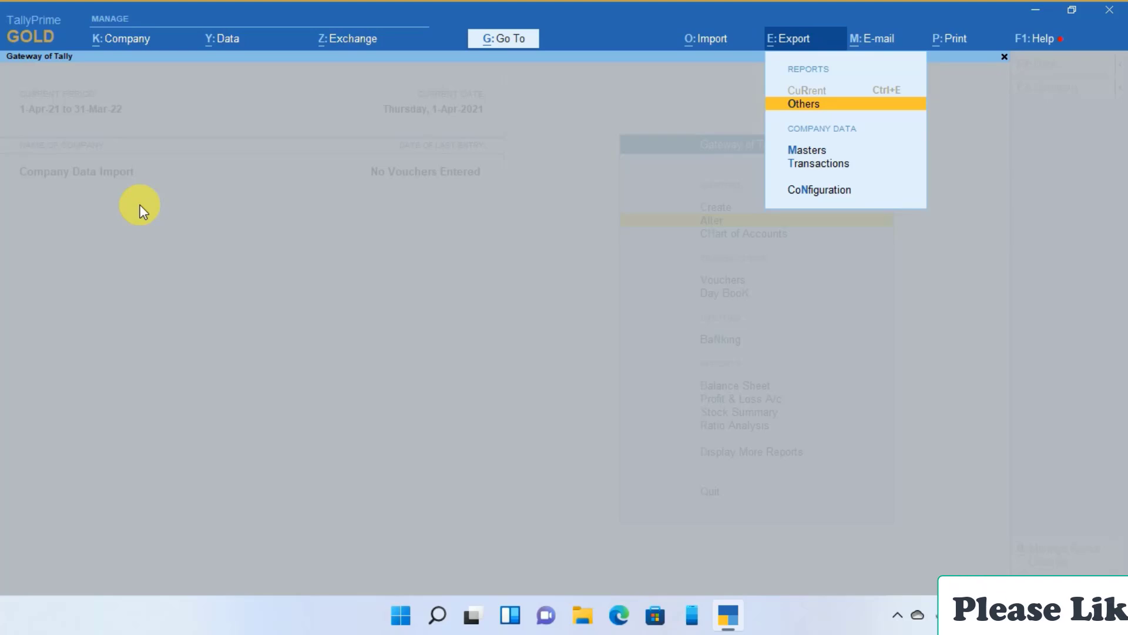
key("Down")
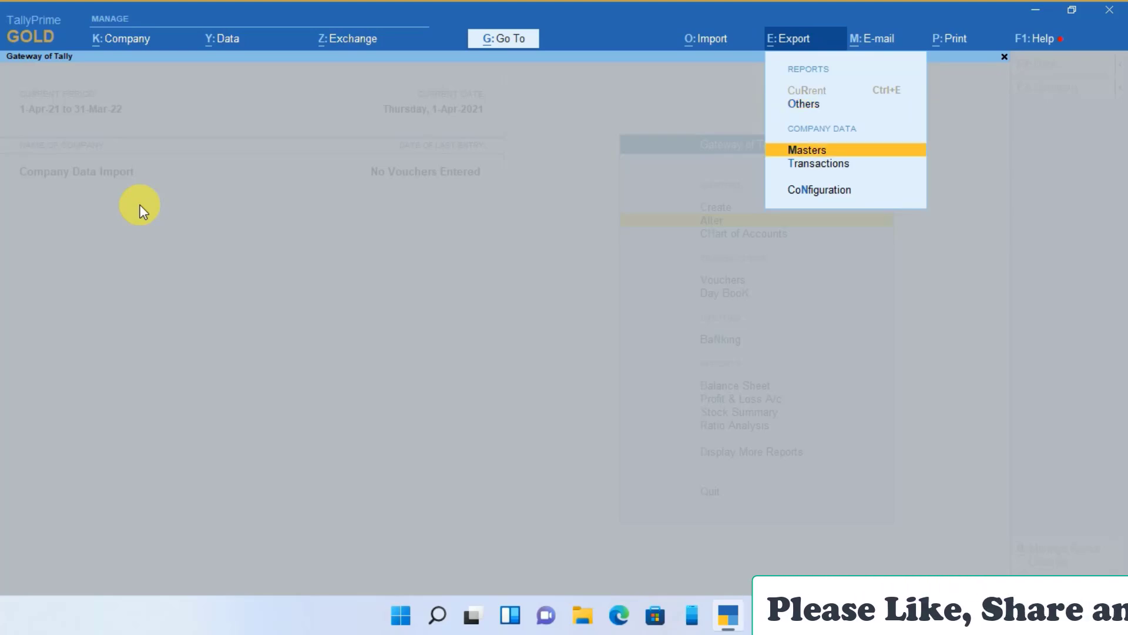
key("Return")
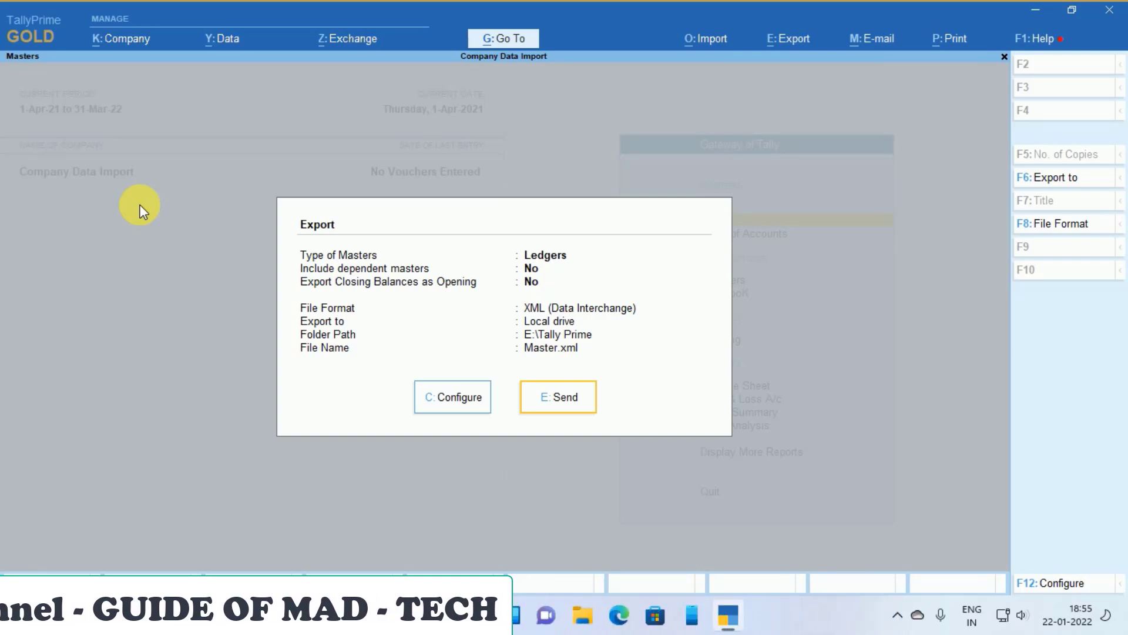
key("Return")
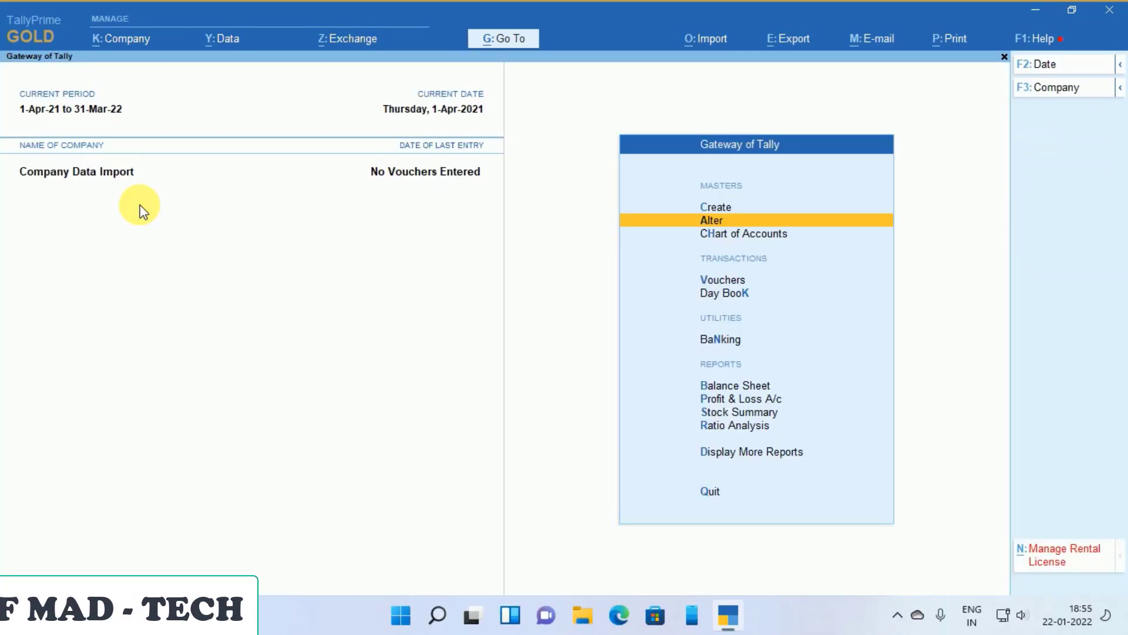
Display the company's Statistics report from Statements of Accounts among the additional reports
key("Down")
key("Down")
key("Down")
key("Down")
key("Down")
key("Down")
key("Down")
key("Down")
key("Down")
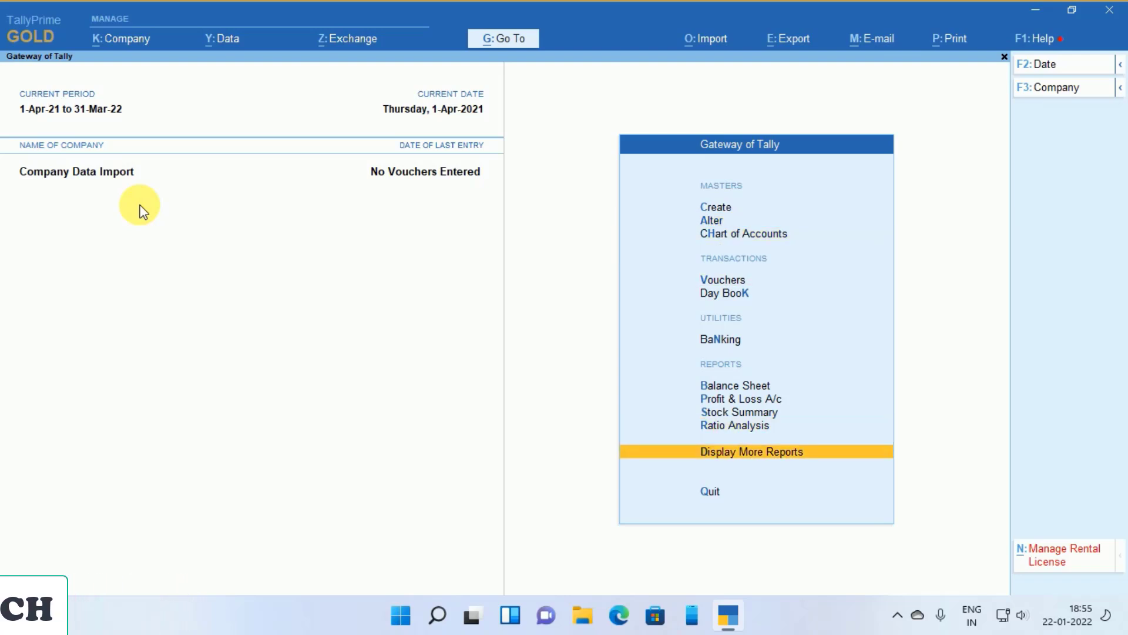
key("Return")
key("Down")
key("Down")
key("Down")
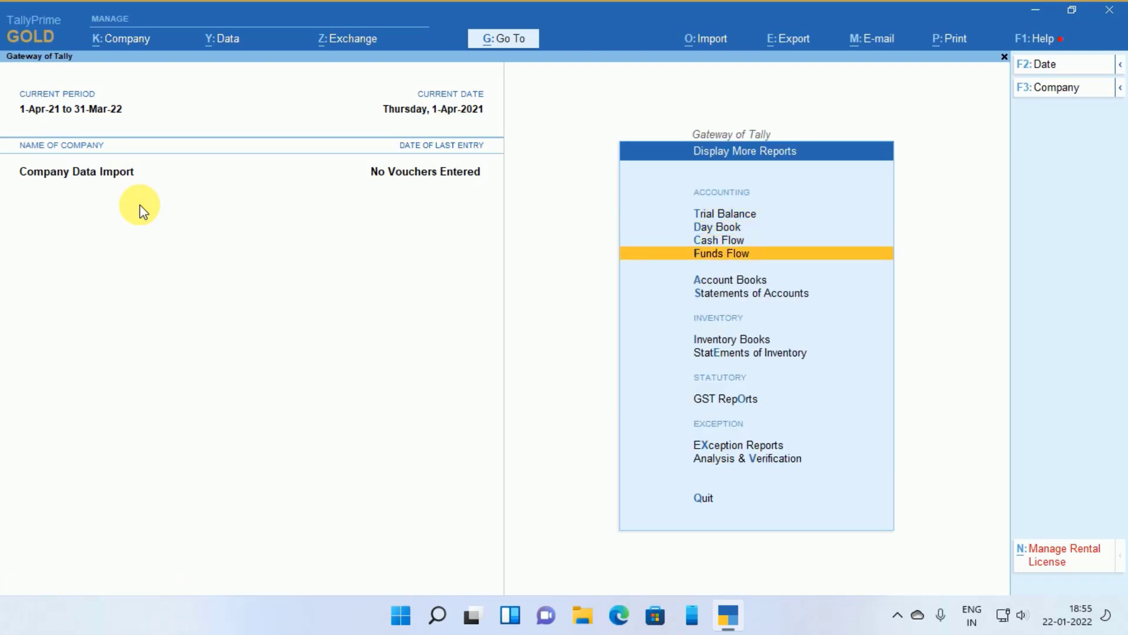
key("Down")
key("Down")
key("Return")
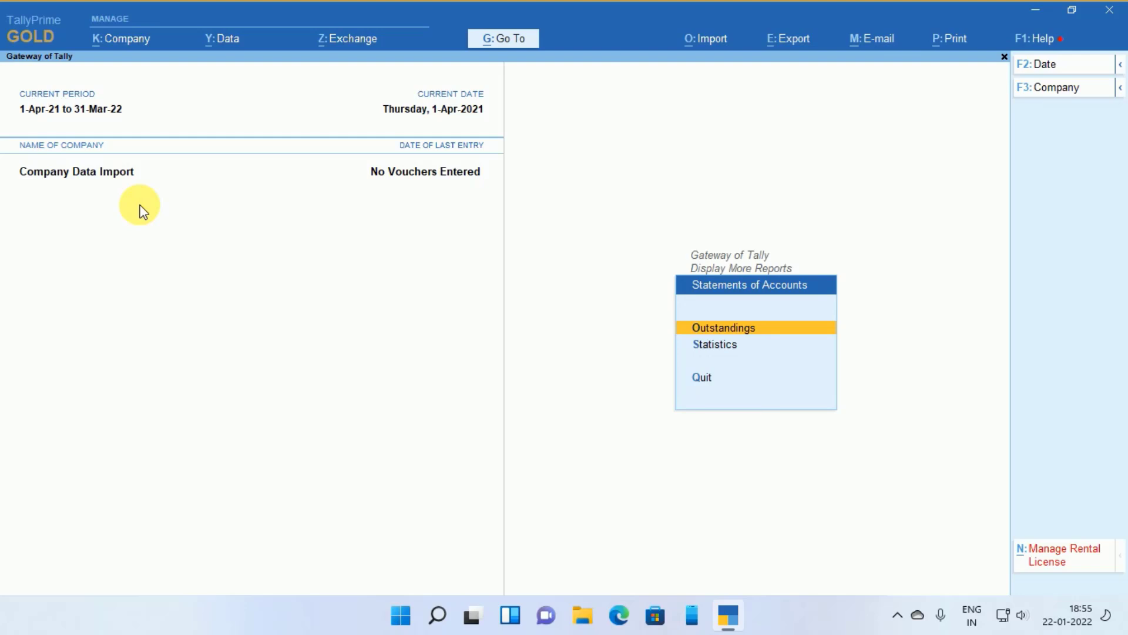
key("Return")
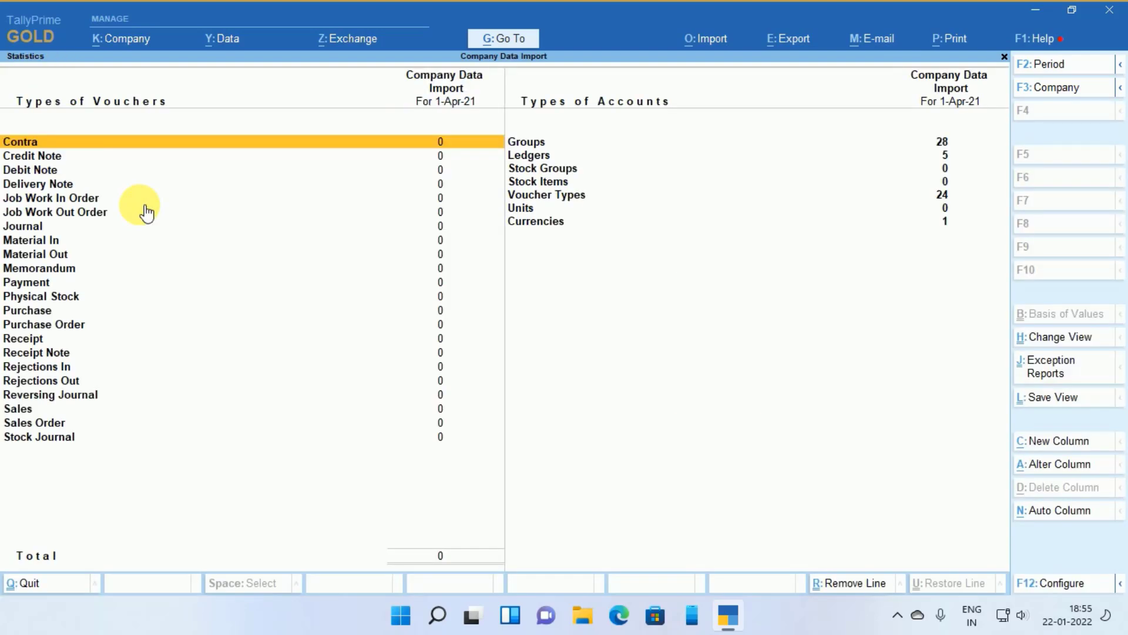
Drill down from Ledgers in the types of accounts to the list of ledgers
key("Right")
key("Down")
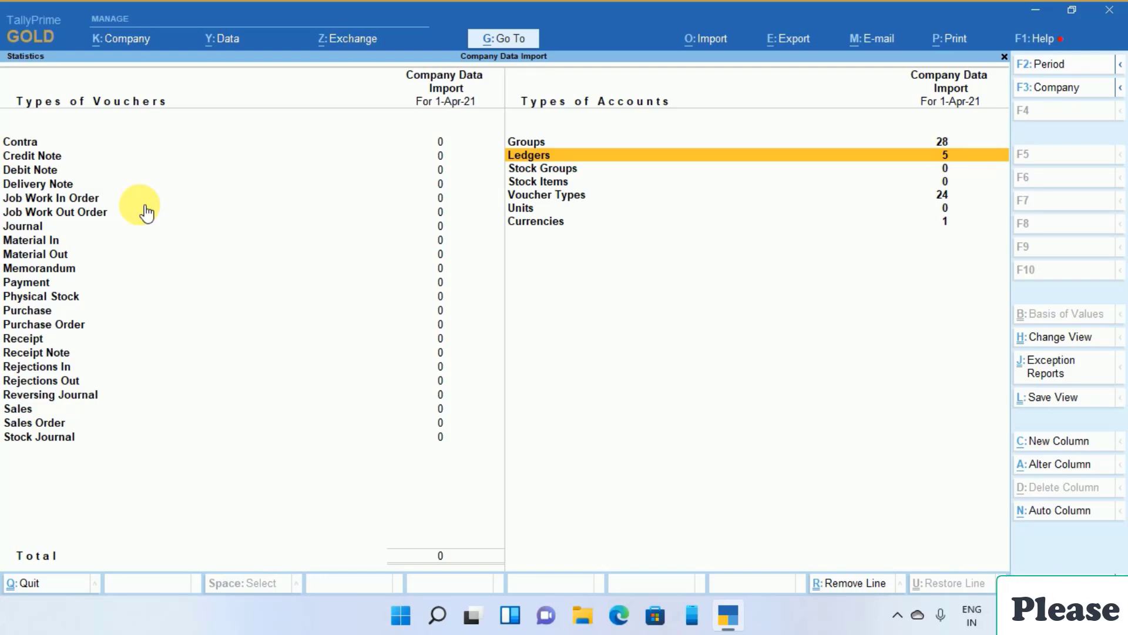
key("Return")
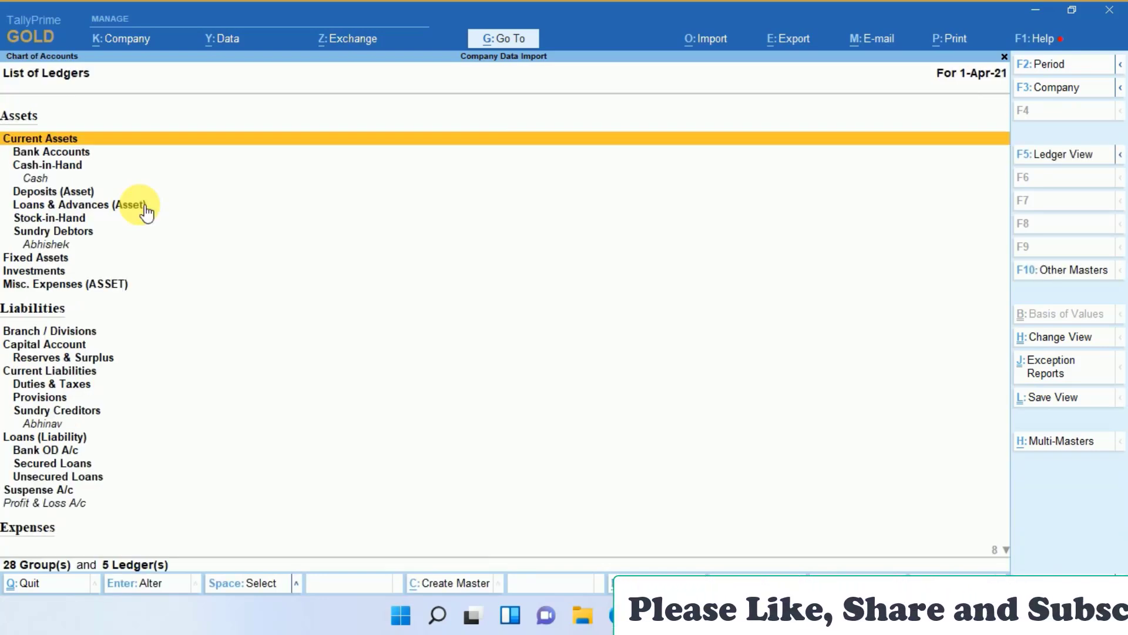
Open the export configuration for Ledgers masters and keep XML (Data Interchange) as the file format
key("alt+e")
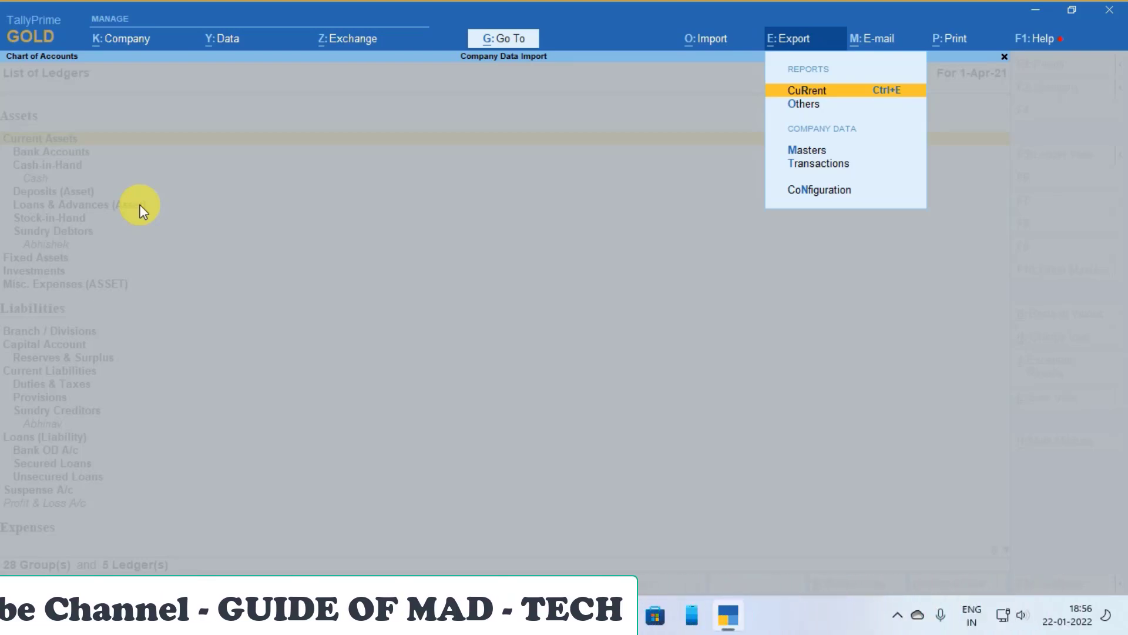
key("Return")
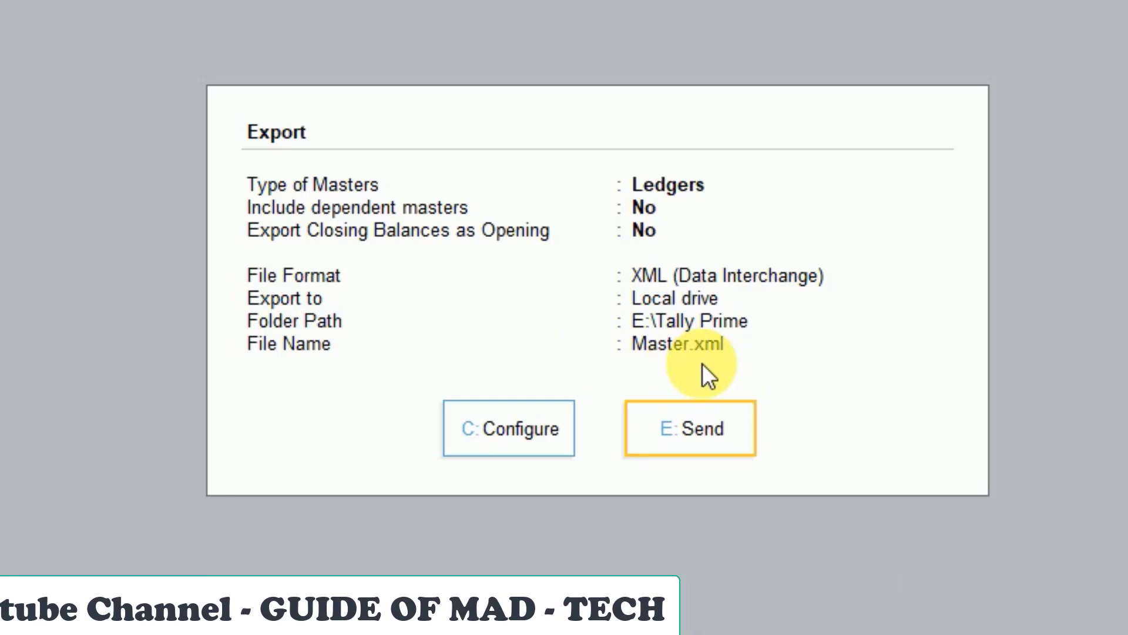
left_click(520, 440)
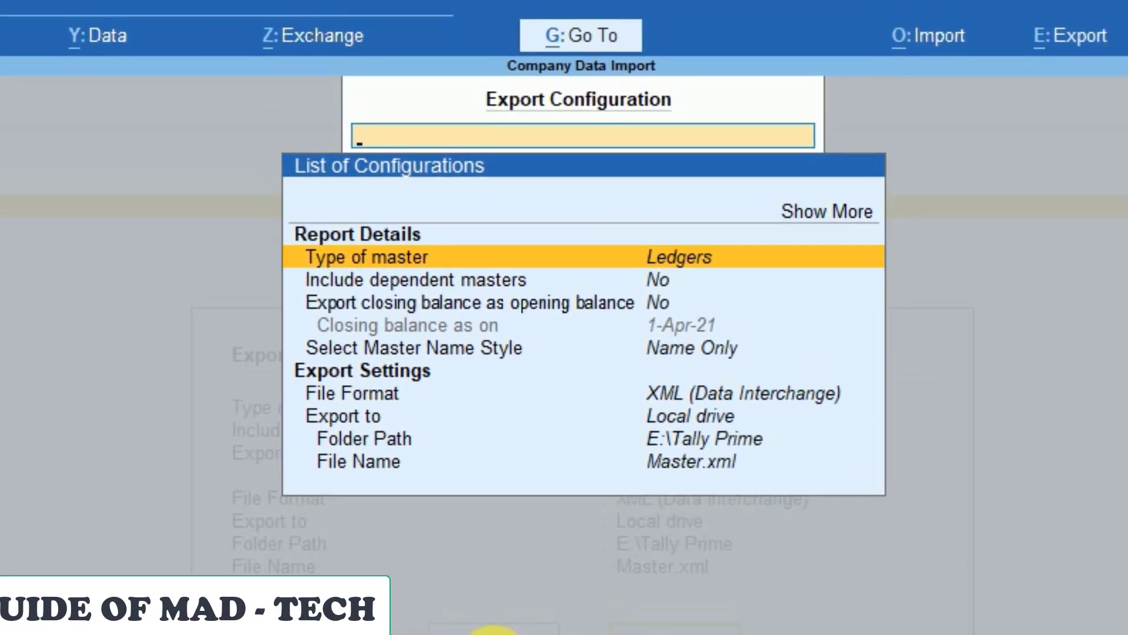
key("Down")
key("Down")
key("Down")
key("Down")
key("Down")
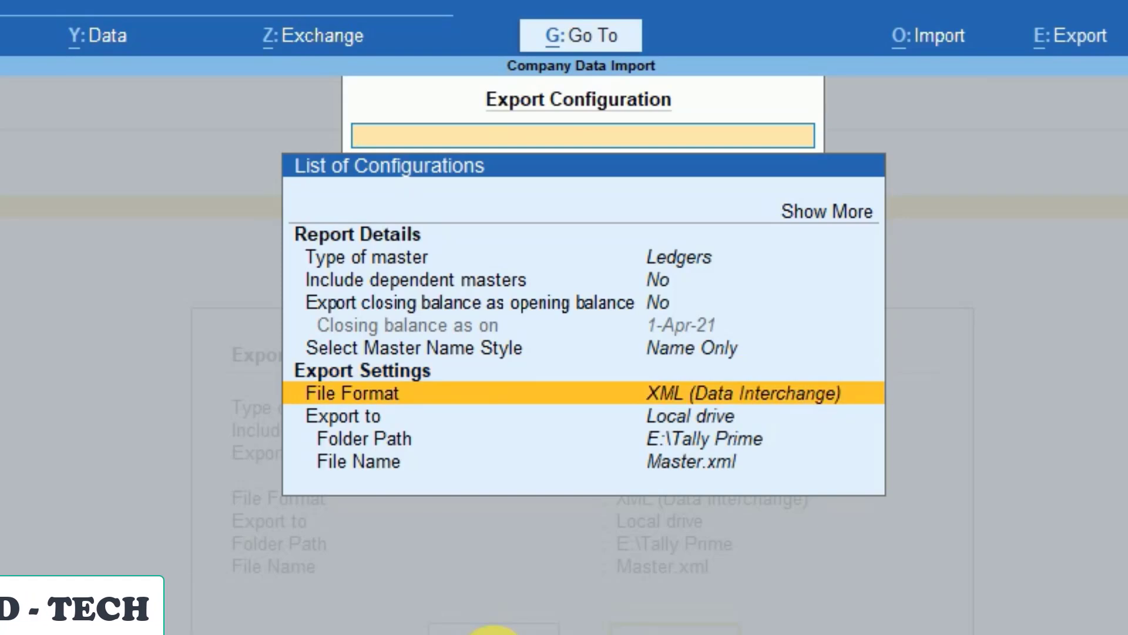
key("Return")
key("Return")
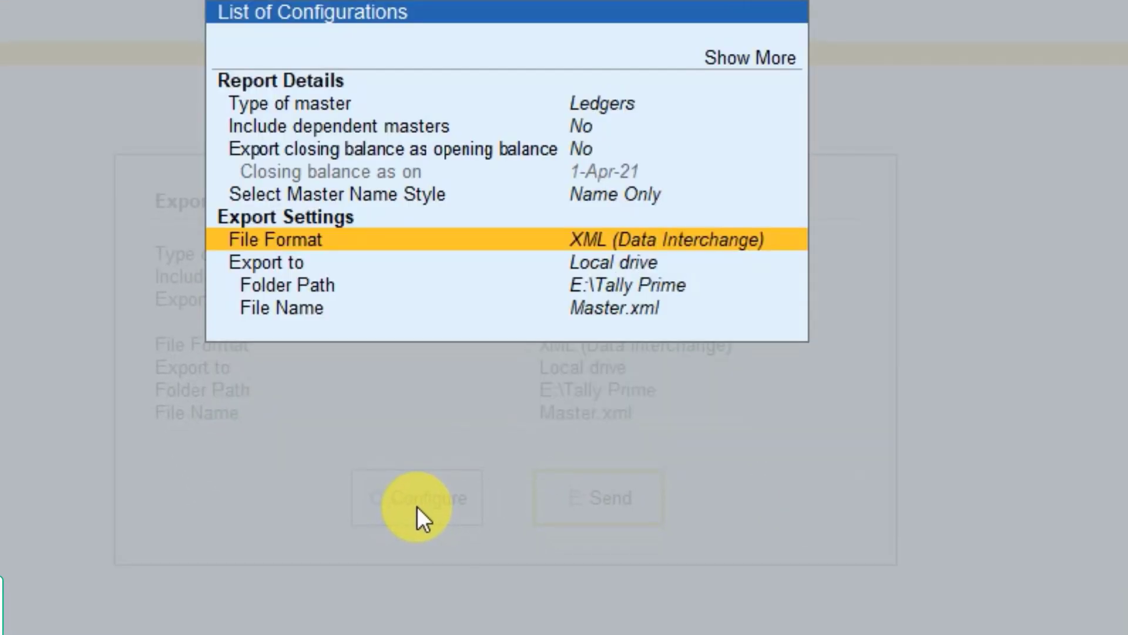
Set the export folder path to E:\TallyPrime_Demo
key("Down")
key("Down")
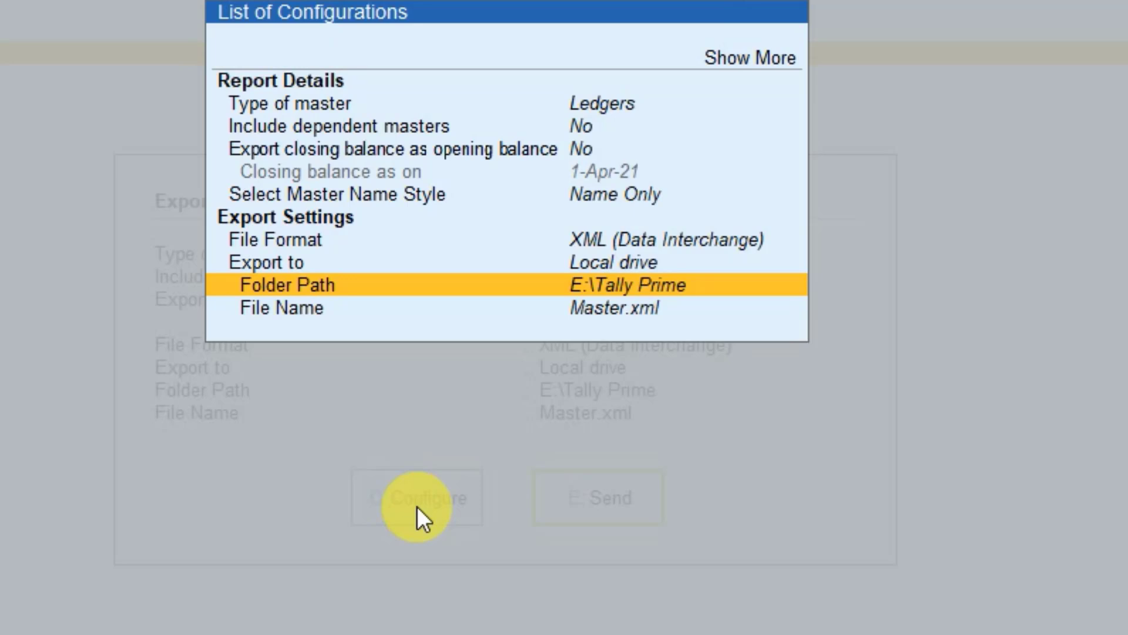
key("Return")
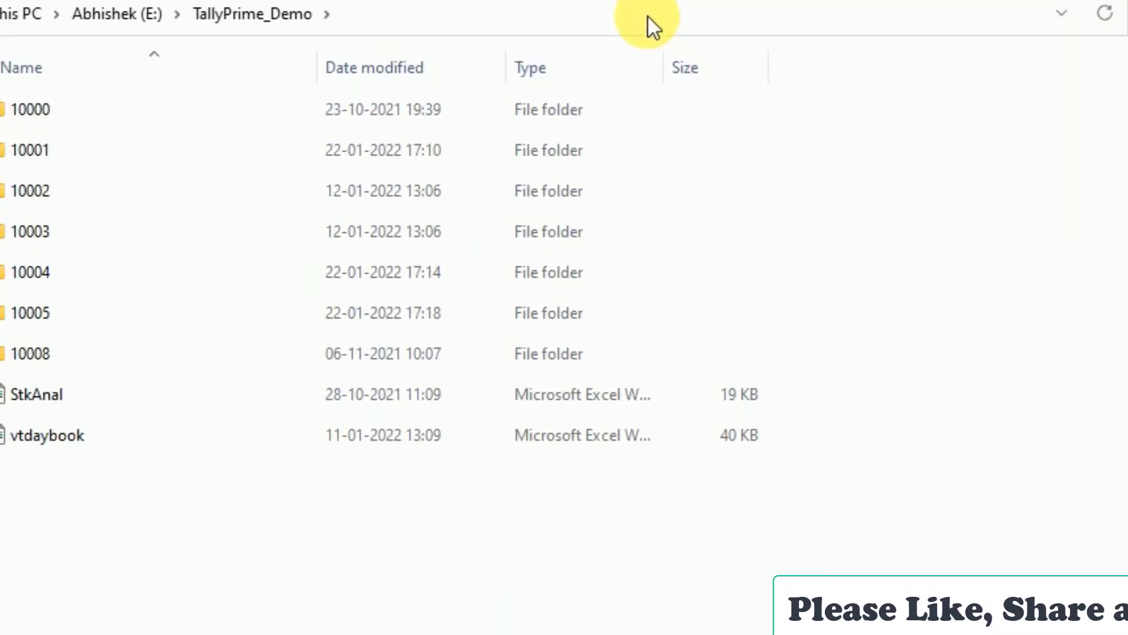
left_click(647, 25)
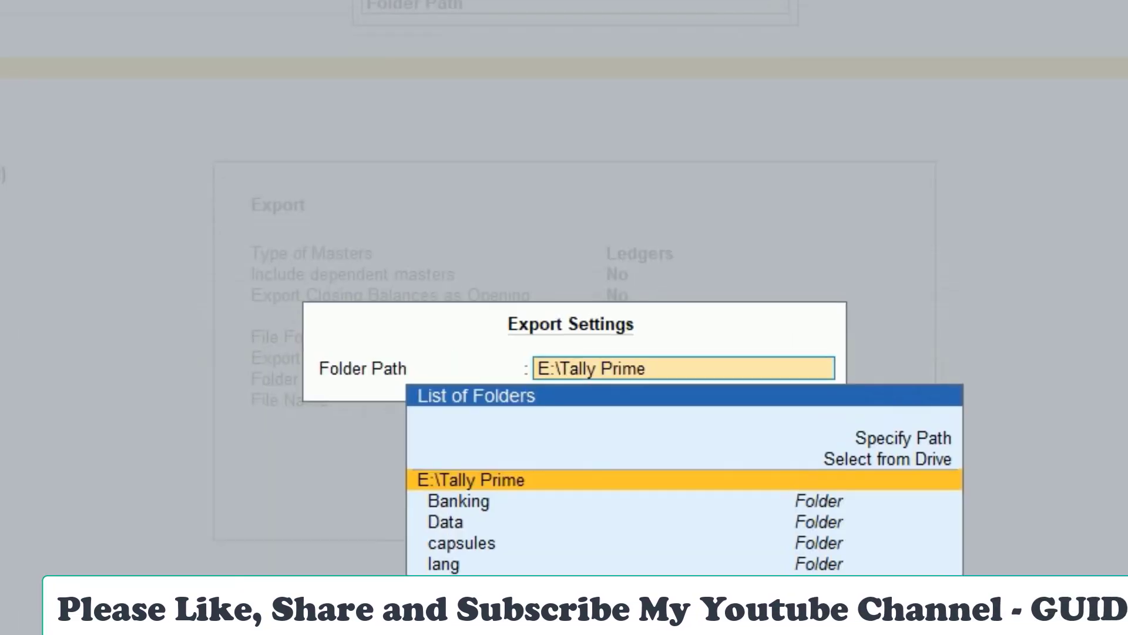
type("E:\\TallyPrime_Demo")
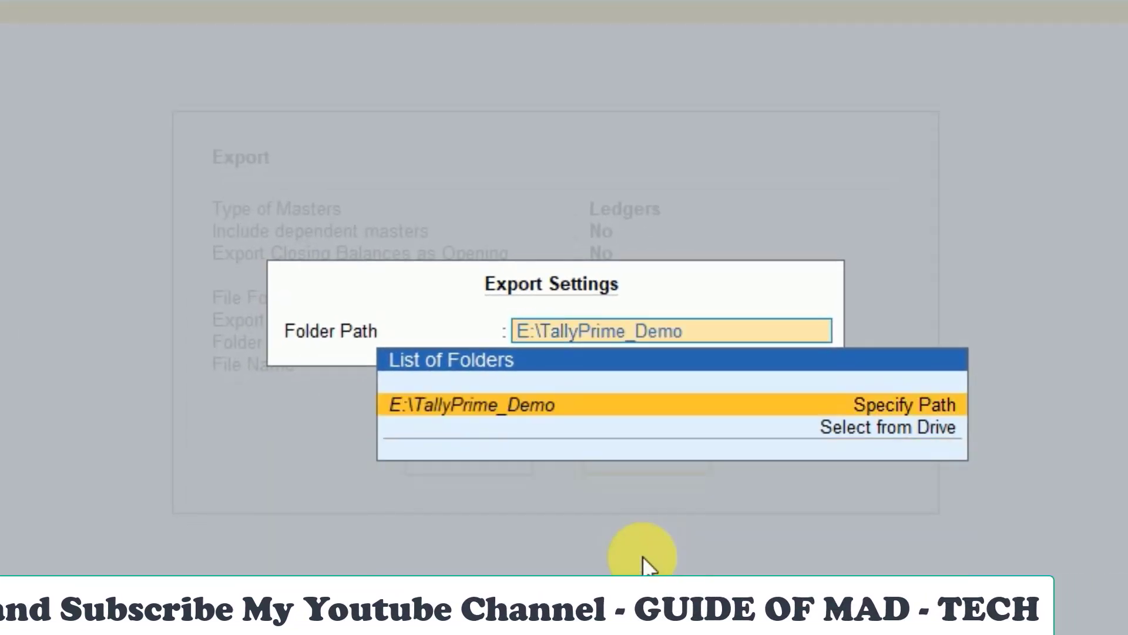
key("Return")
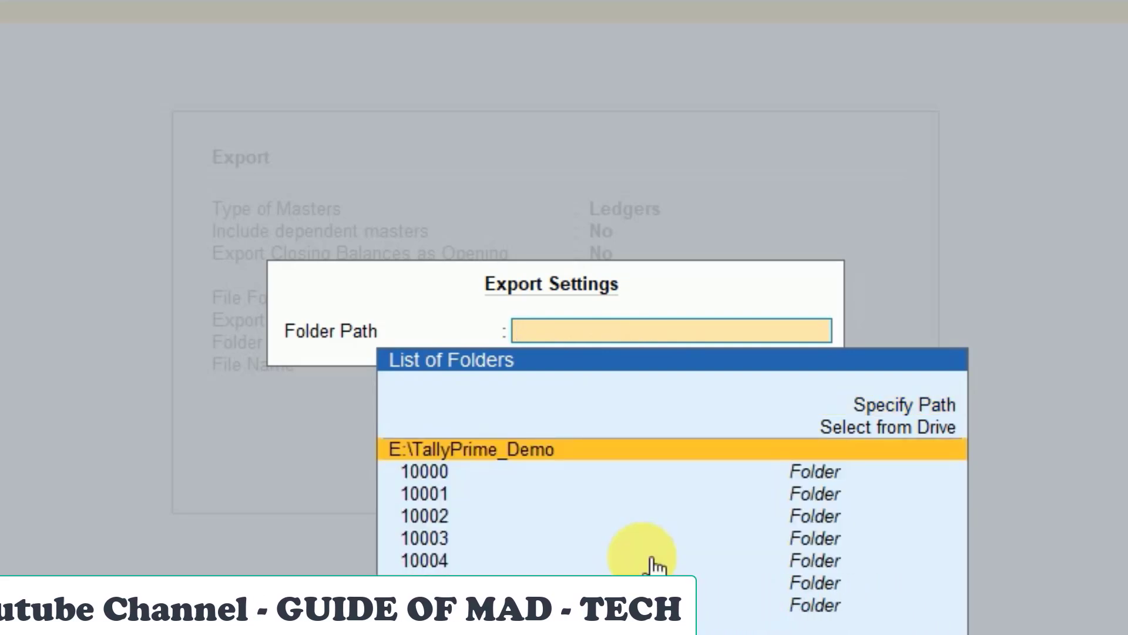
key("Return")
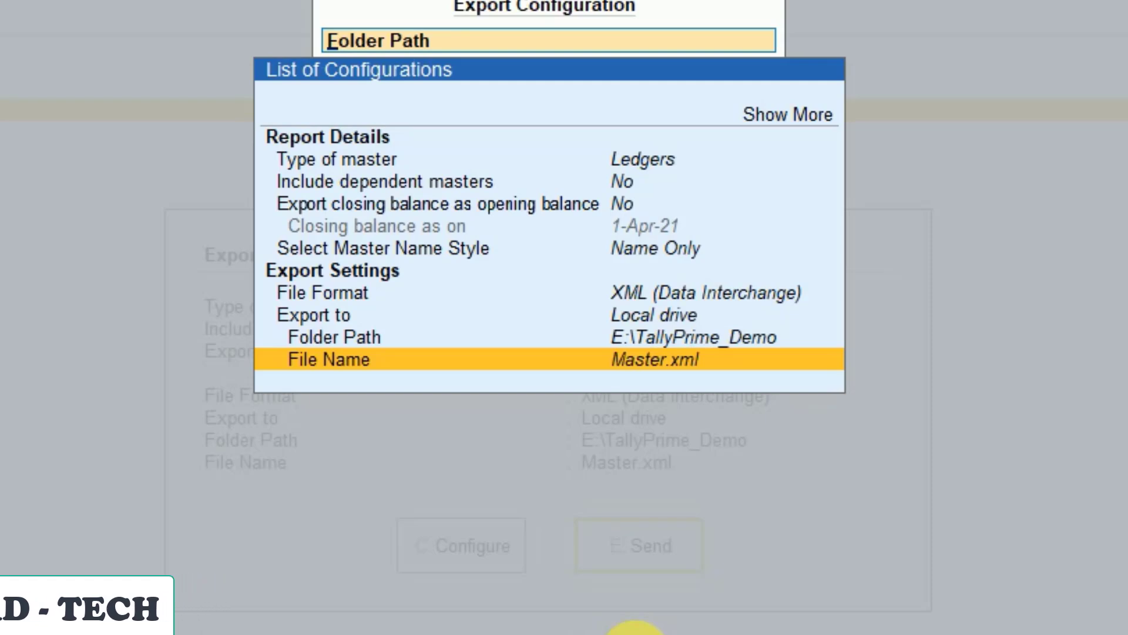
Set the export file name to CDIledger.xml
key("Return")
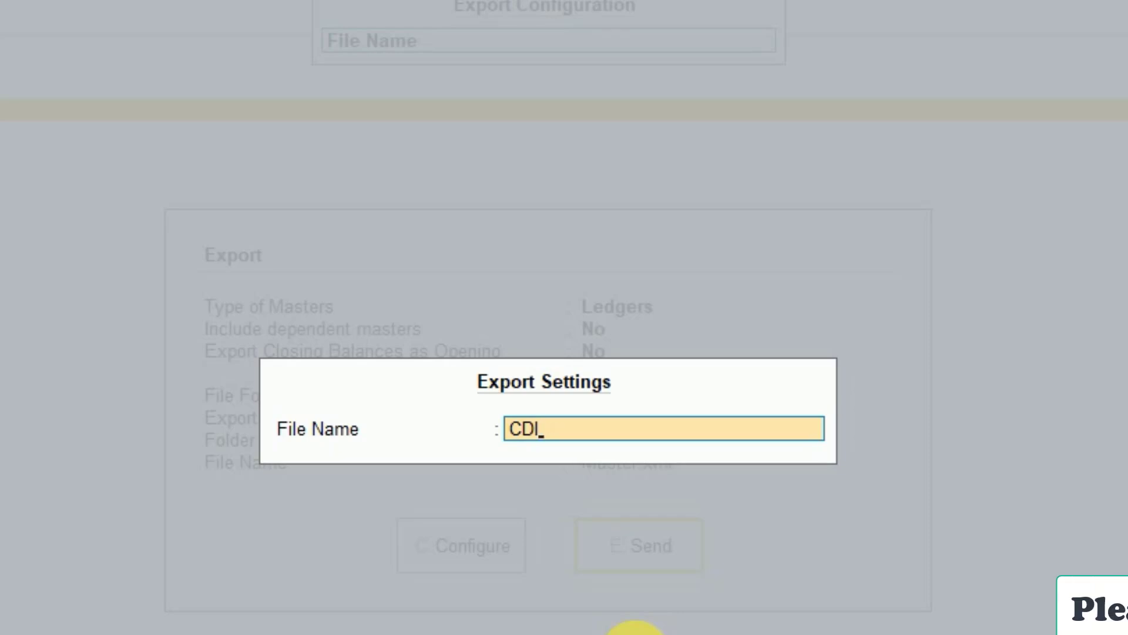
type("ledtr")
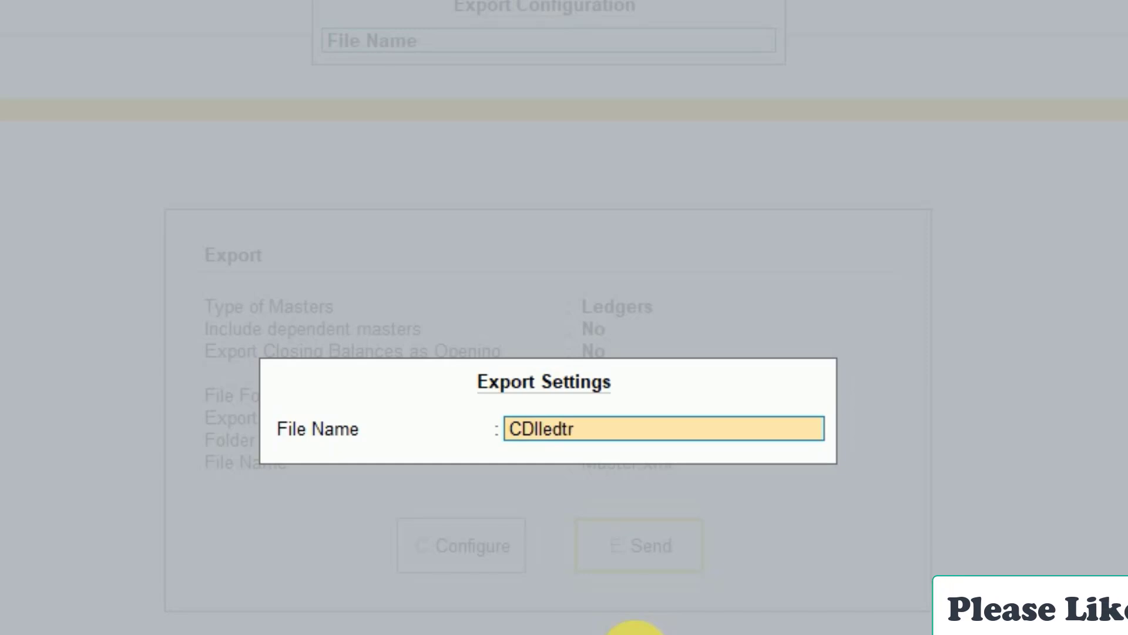
key("BackSpace")
key("BackSpace")
type("ge")
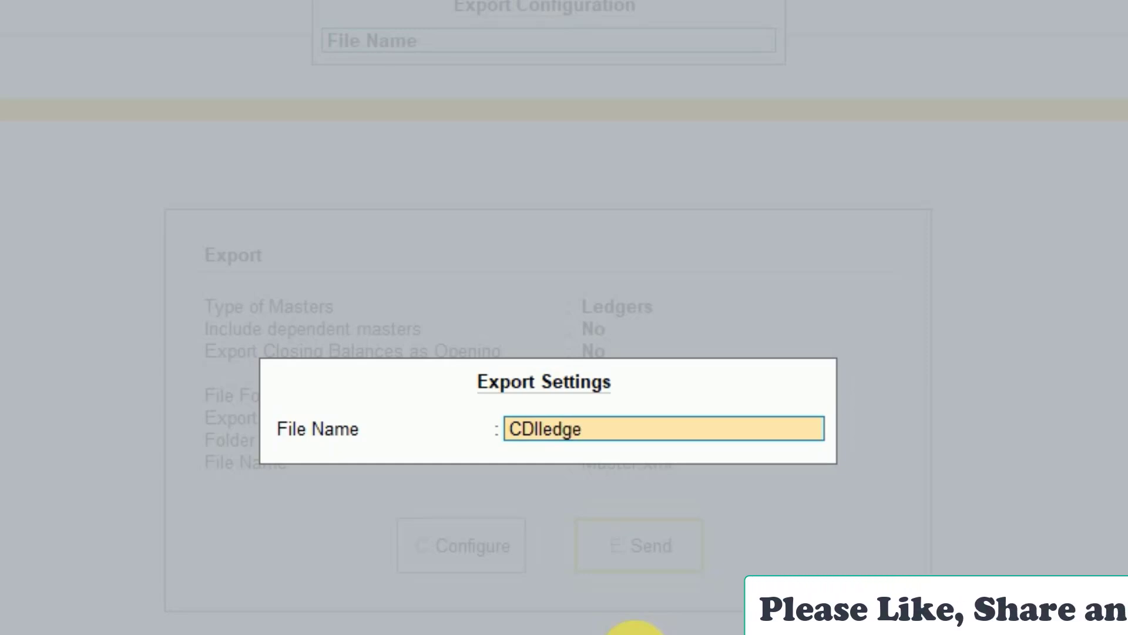
type("r")
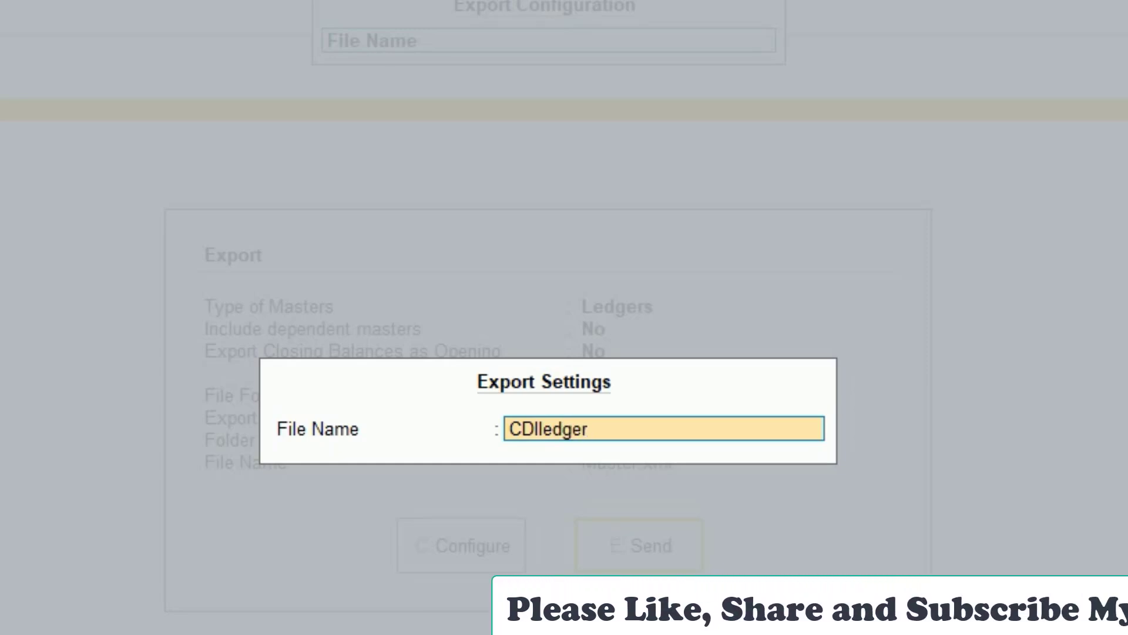
type(".x")
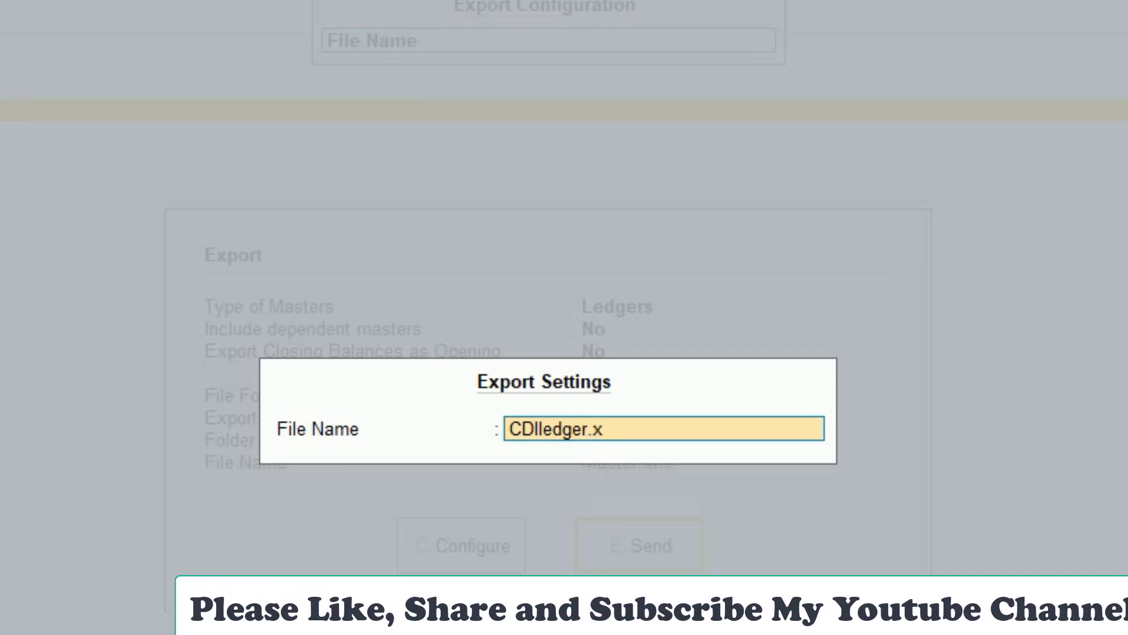
type("ml")
key("Return")
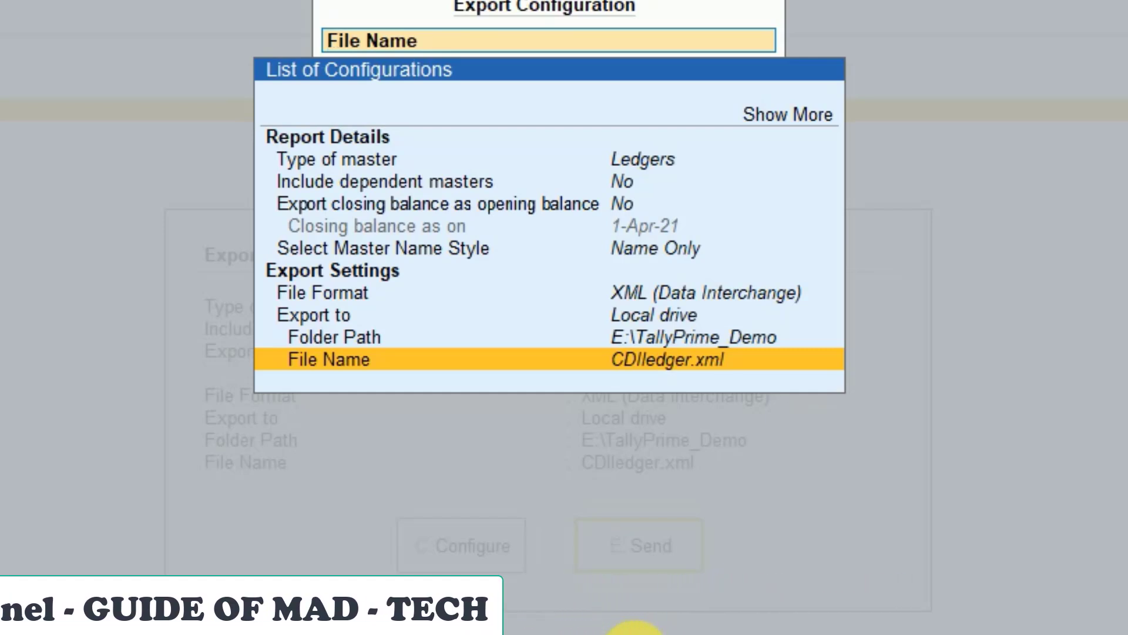
Export the ledger masters with the configured settings and close the destination folder window
key("Escape")
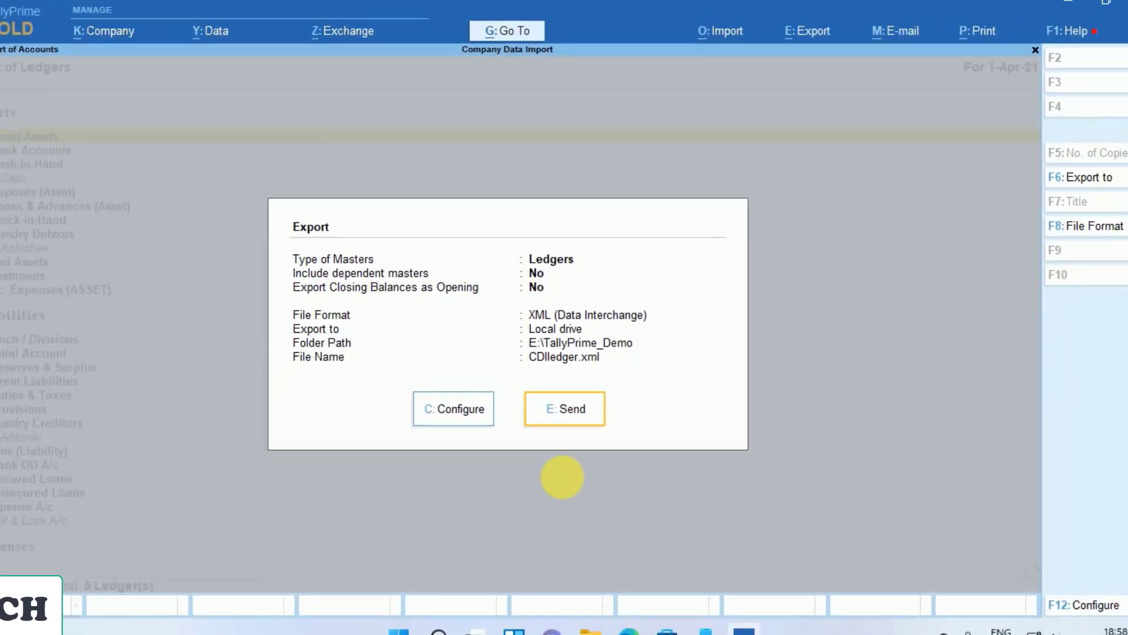
key("e")
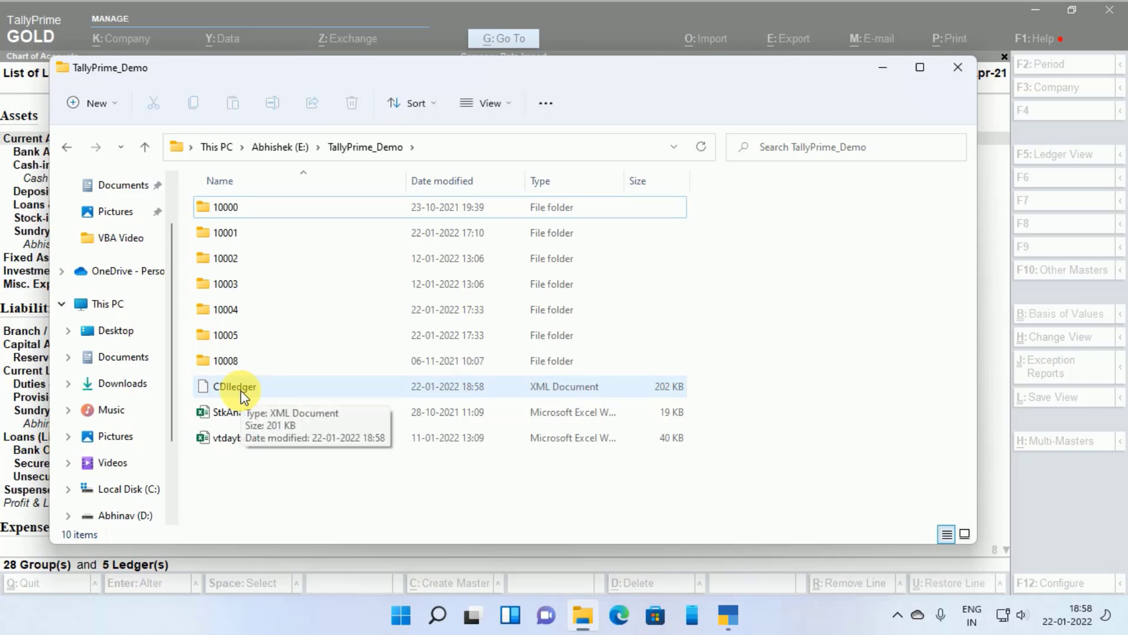
left_click(956, 71)
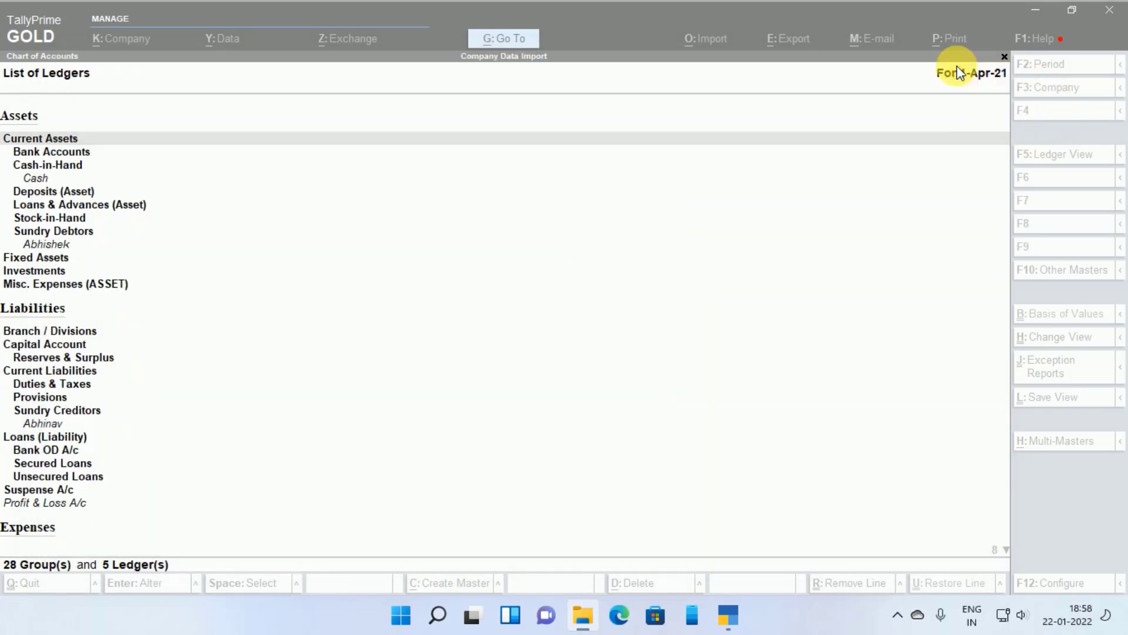
Return to the Gateway of Tally and shut the company Company Data Import
key("Escape")
key("Escape")
key("Escape")
key("Escape")
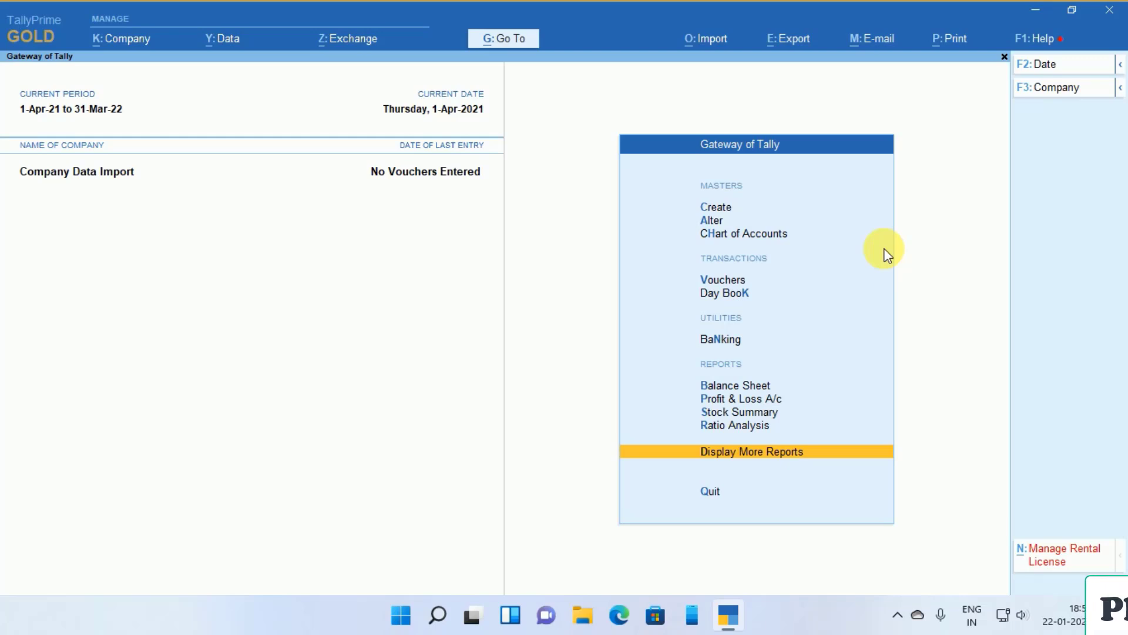
key("alt+F3")
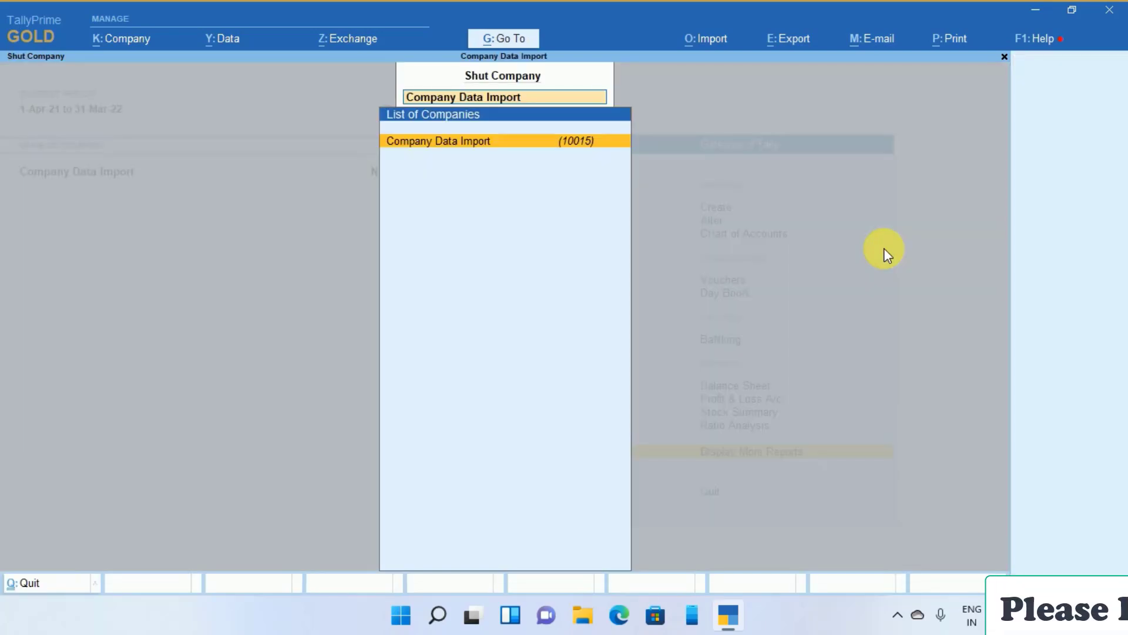
key("Return")
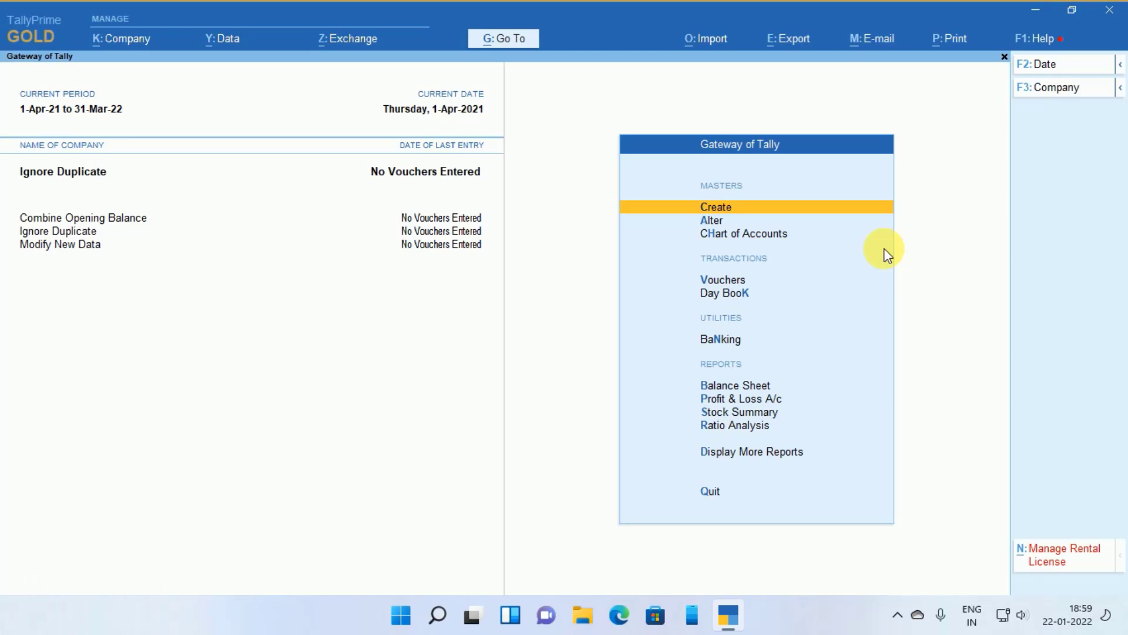
List the ledgers of the company Ignore Duplicate for alteration and check the first ledger's opening balance
key("Down")
key("Return")
key("Down")
key("Return")
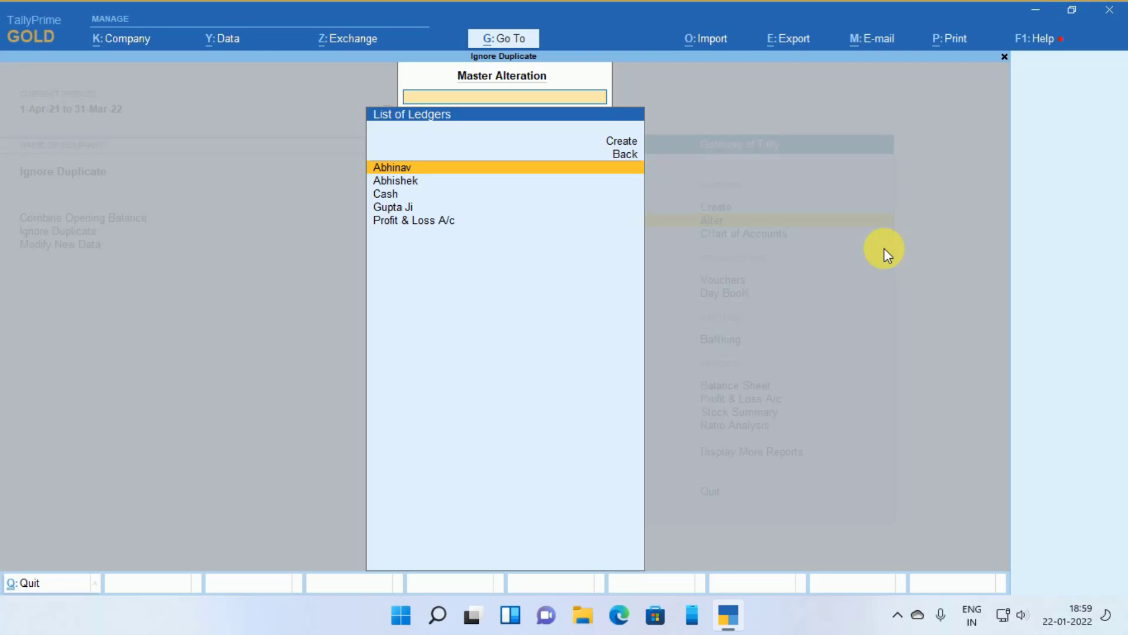
key("Return")
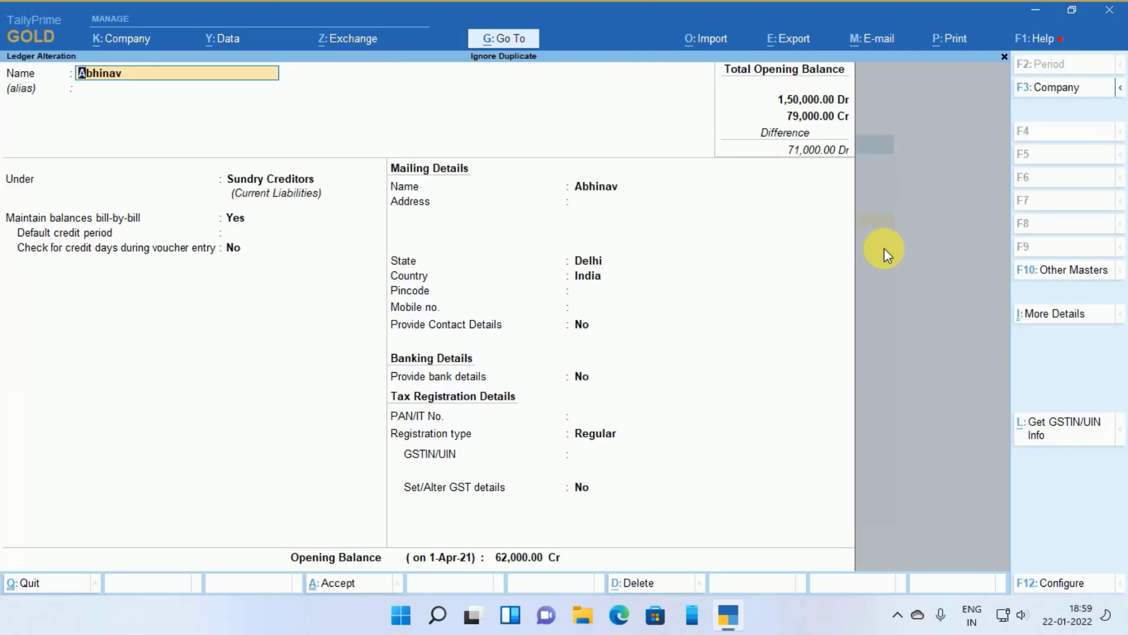
key("Escape")
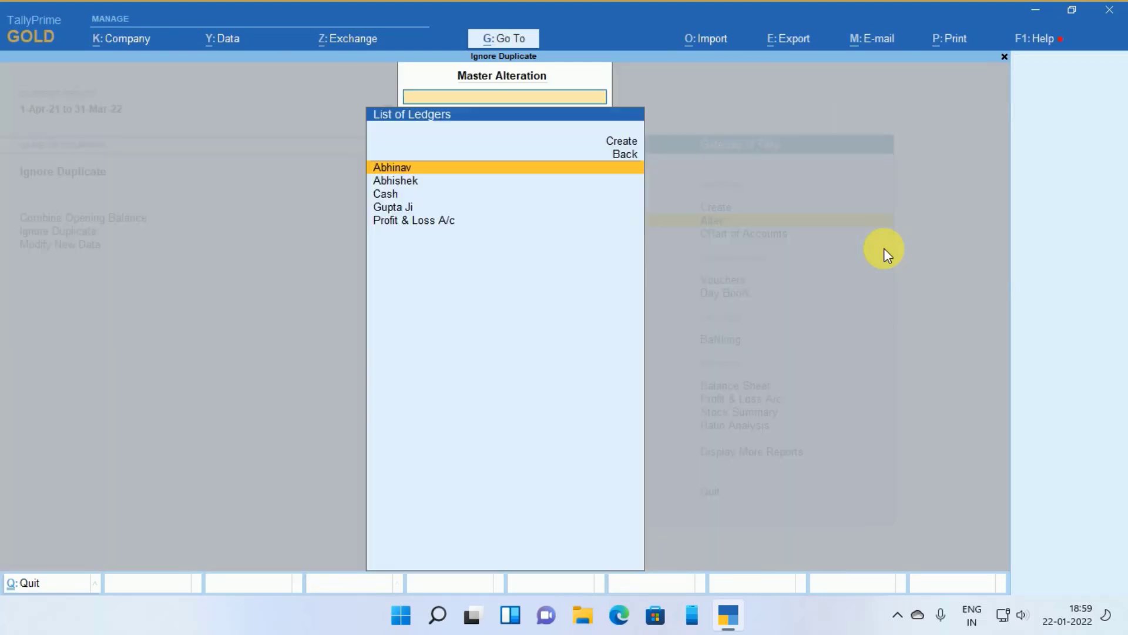
Check the opening balances of the second ledger and of the ledger listed just below Cash
key("Down")
key("Return")
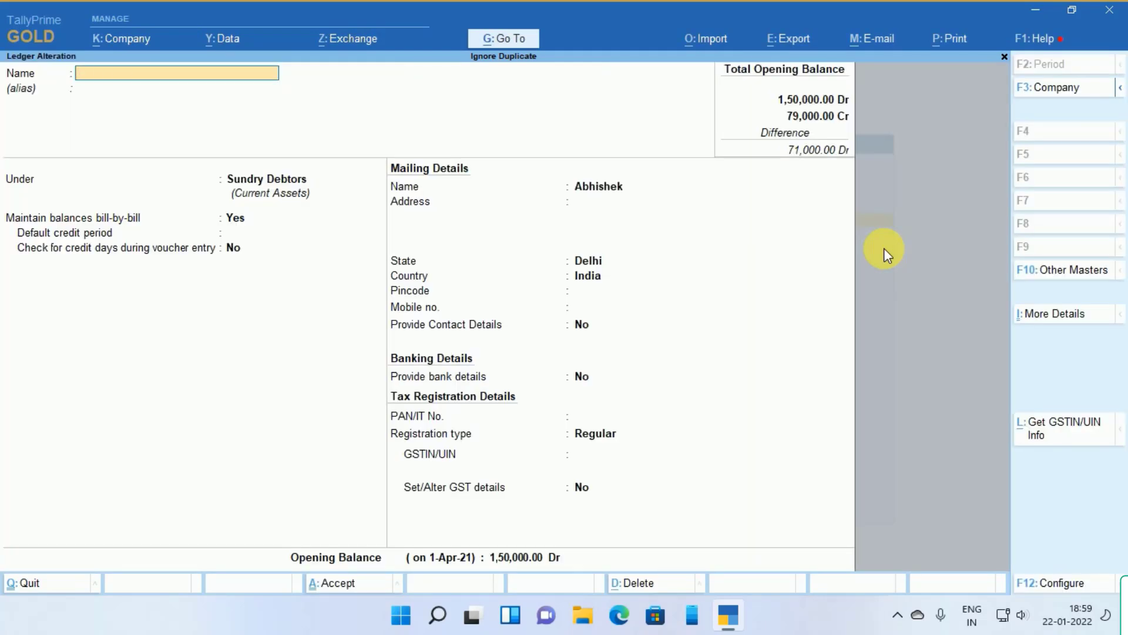
key("Escape")
key("Return")
key("Down")
key("Down")
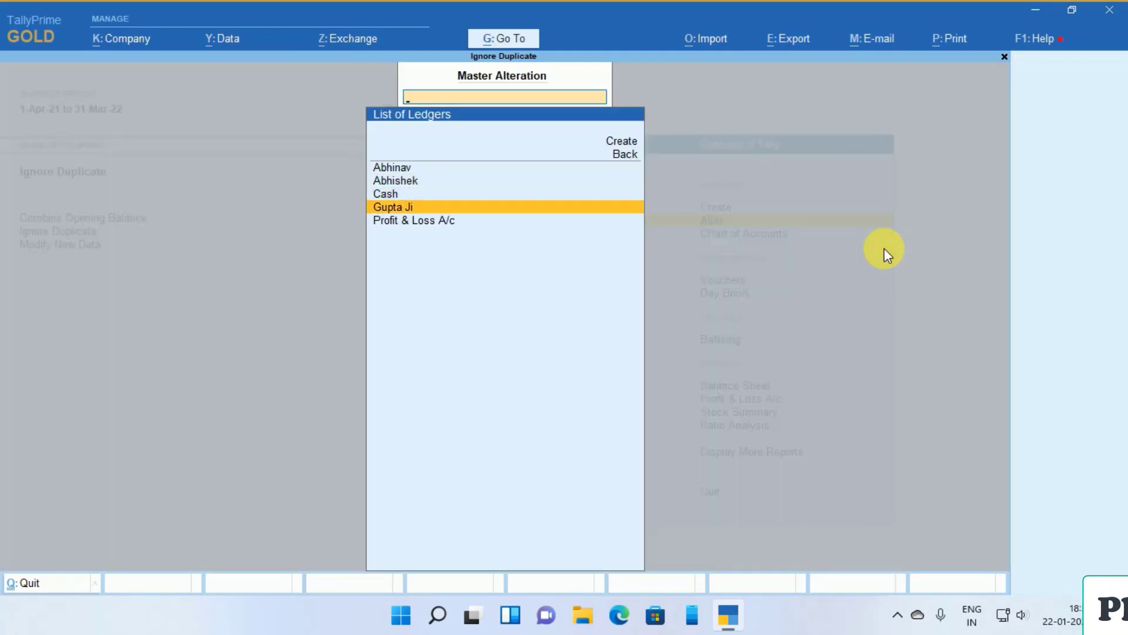
key("Return")
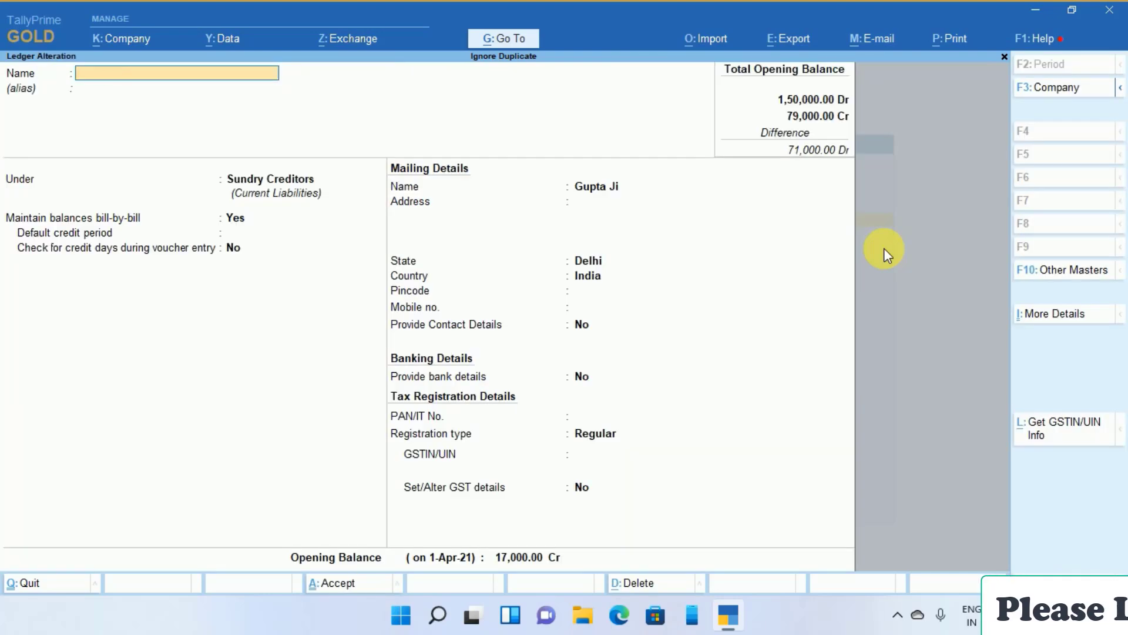
key("Escape")
key("Return")
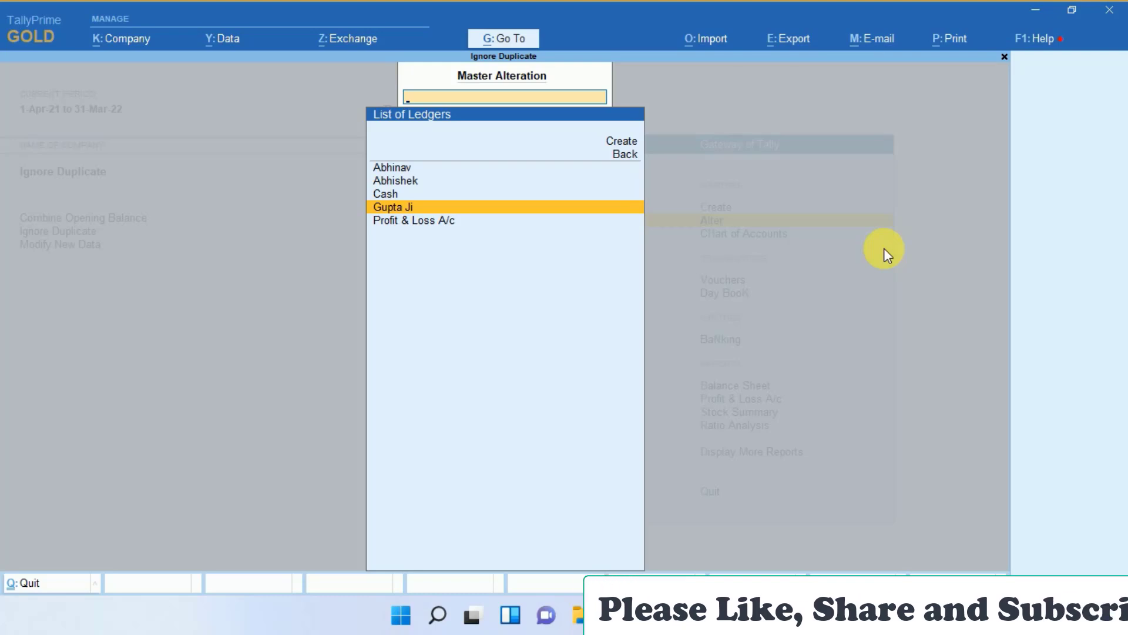
Check the Cash ledger's opening balance and return to the Gateway of Tally
key("Up")
key("Return")
key("Delete")
key("Delete")
key("Delete")
key("Delete")
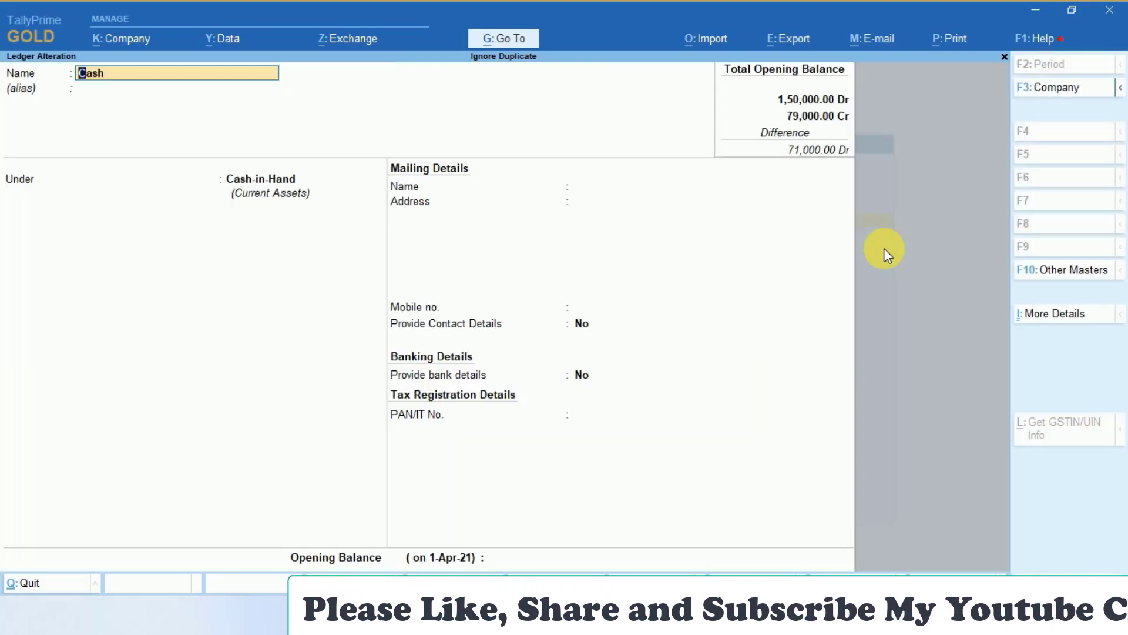
key("Escape")
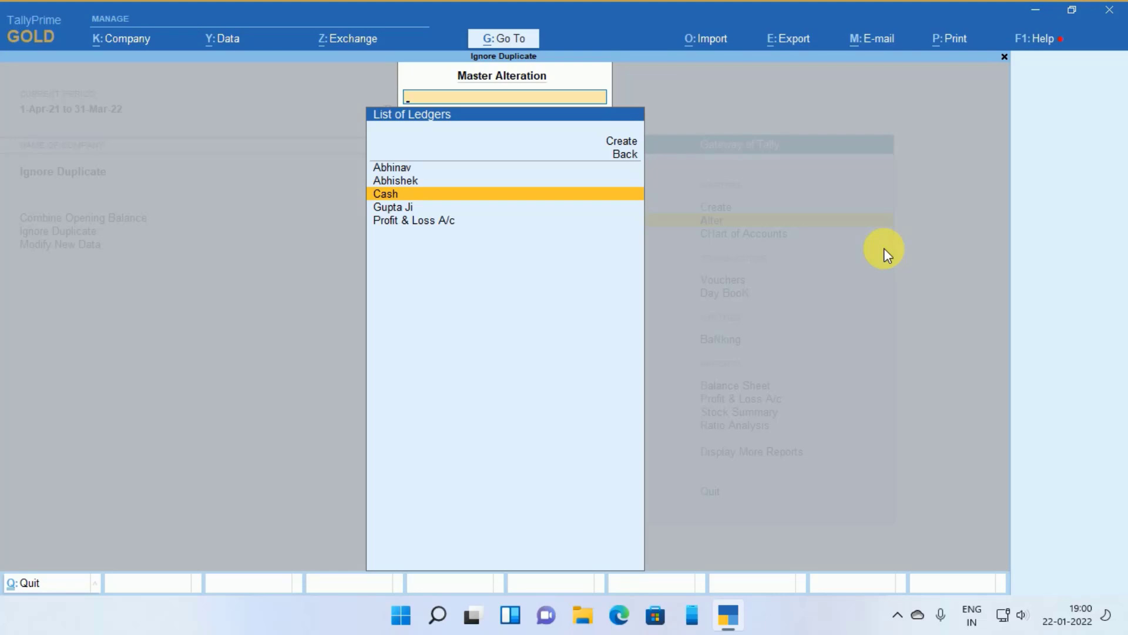
key("Escape")
key("Escape")
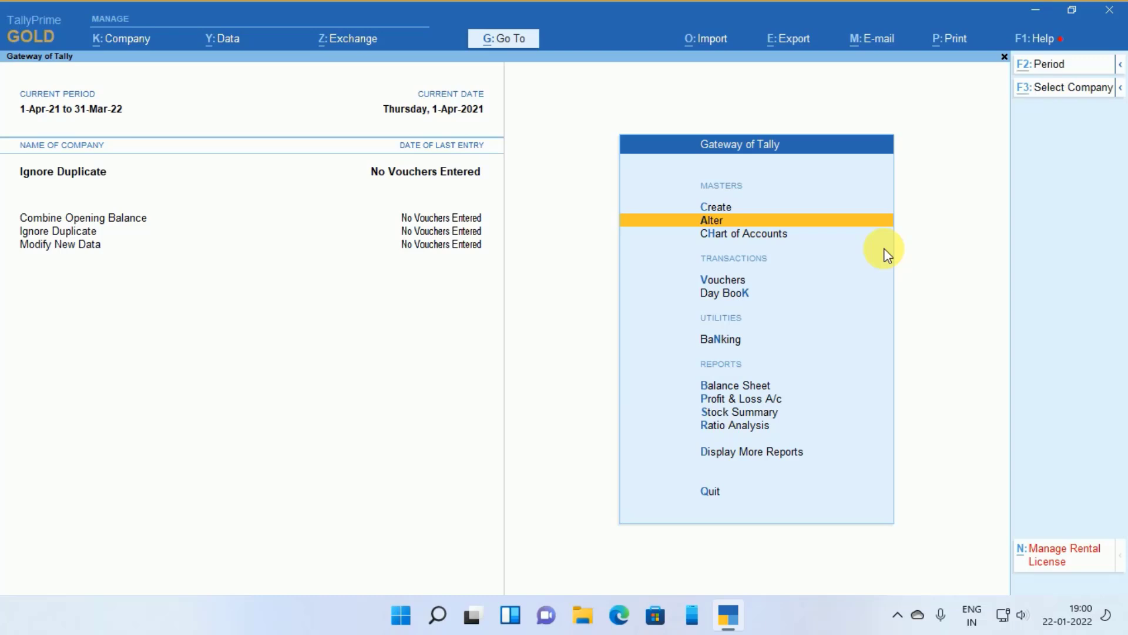
Import masters from CDIledger.xml in E:\TallyPrime_Demo into Ignore Duplicate, with the behaviour for existing masters set to Ignore duplicates
key("alt+o")
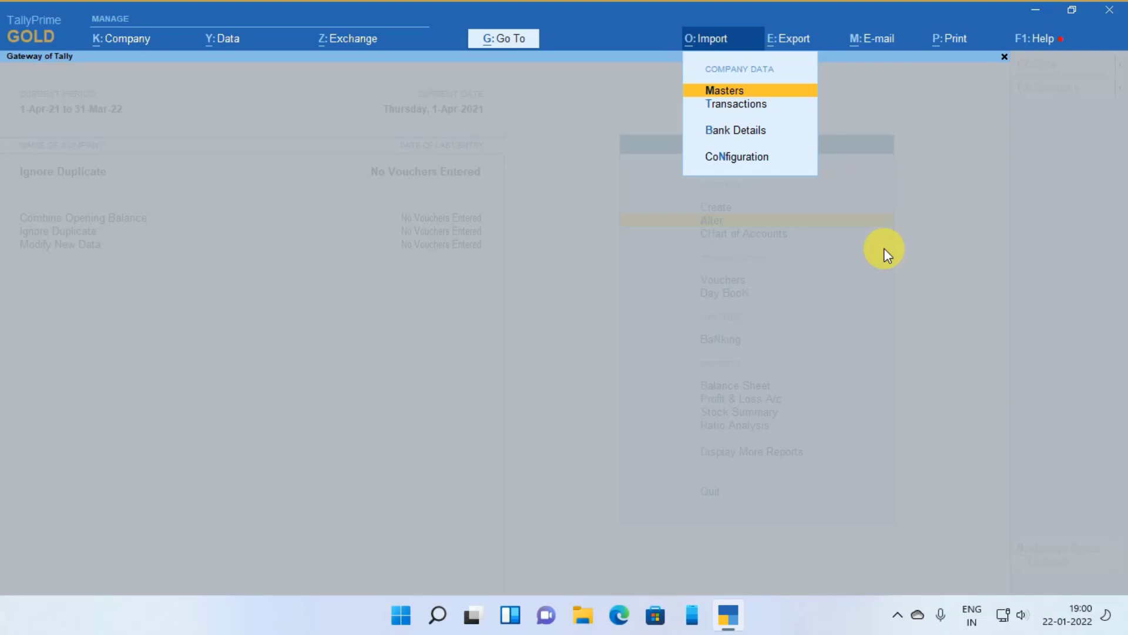
key("Return")
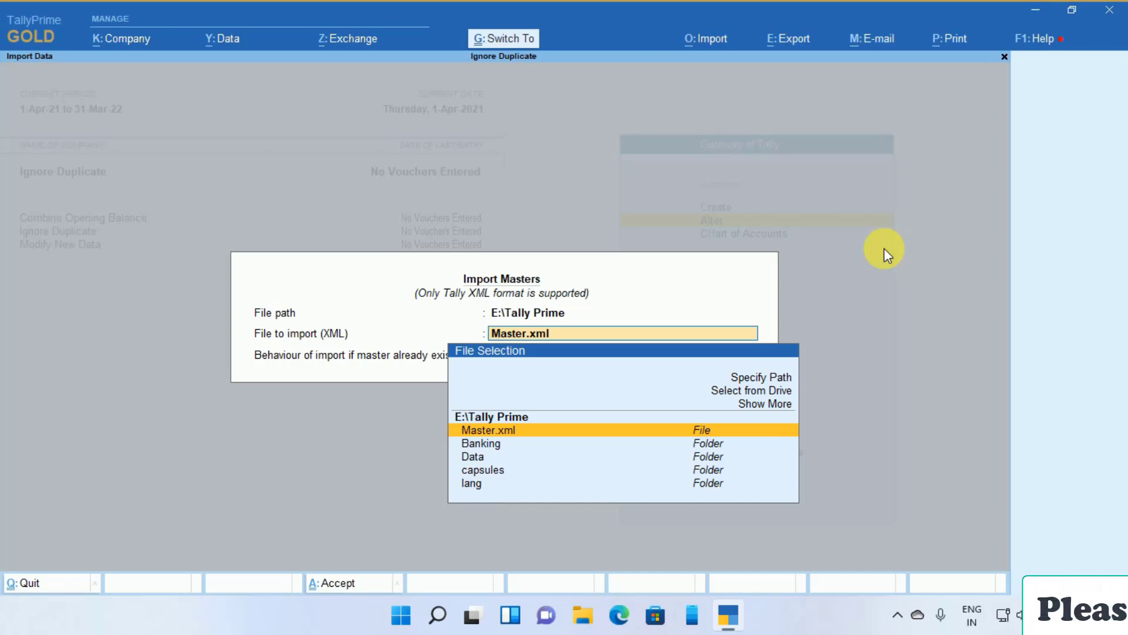
type("E:\\TallyPrime_Demo")
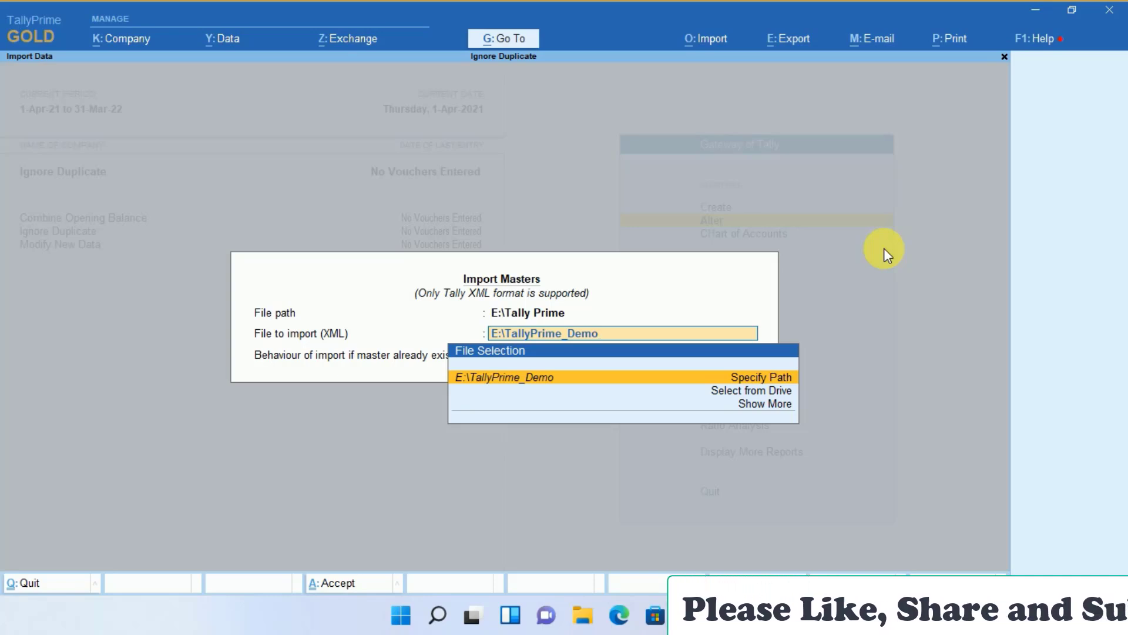
key("Return")
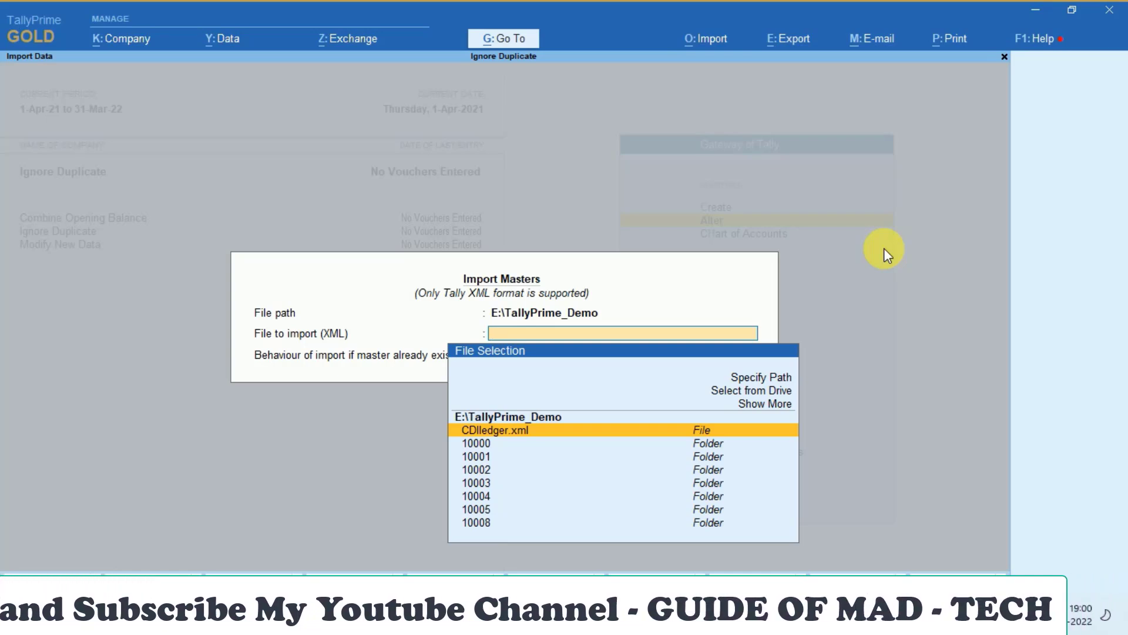
key("Return")
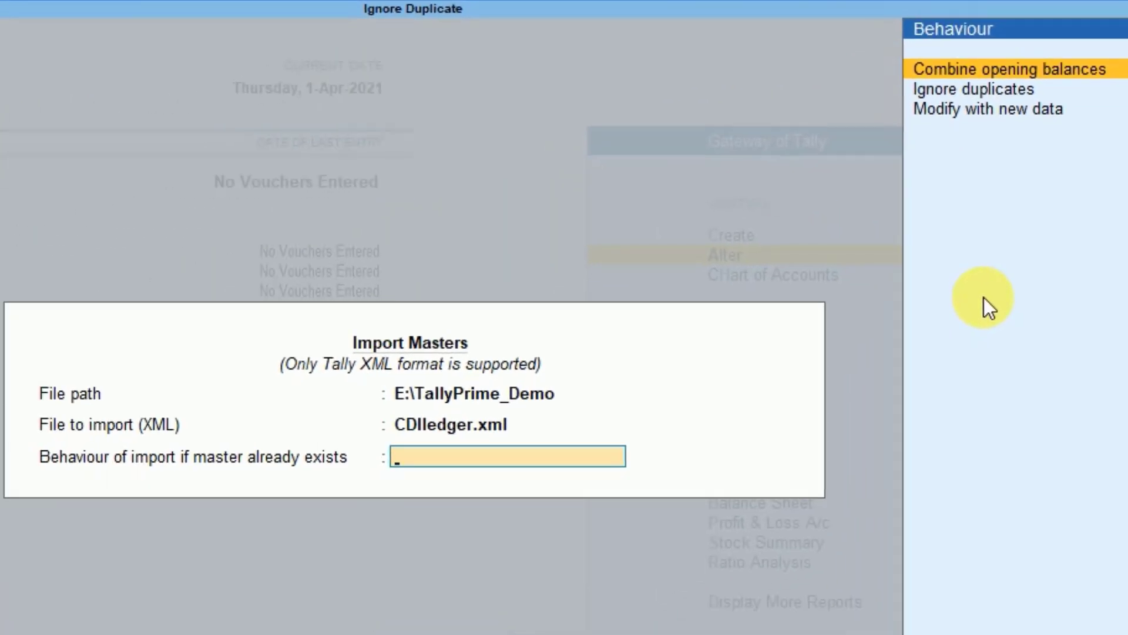
key("Down")
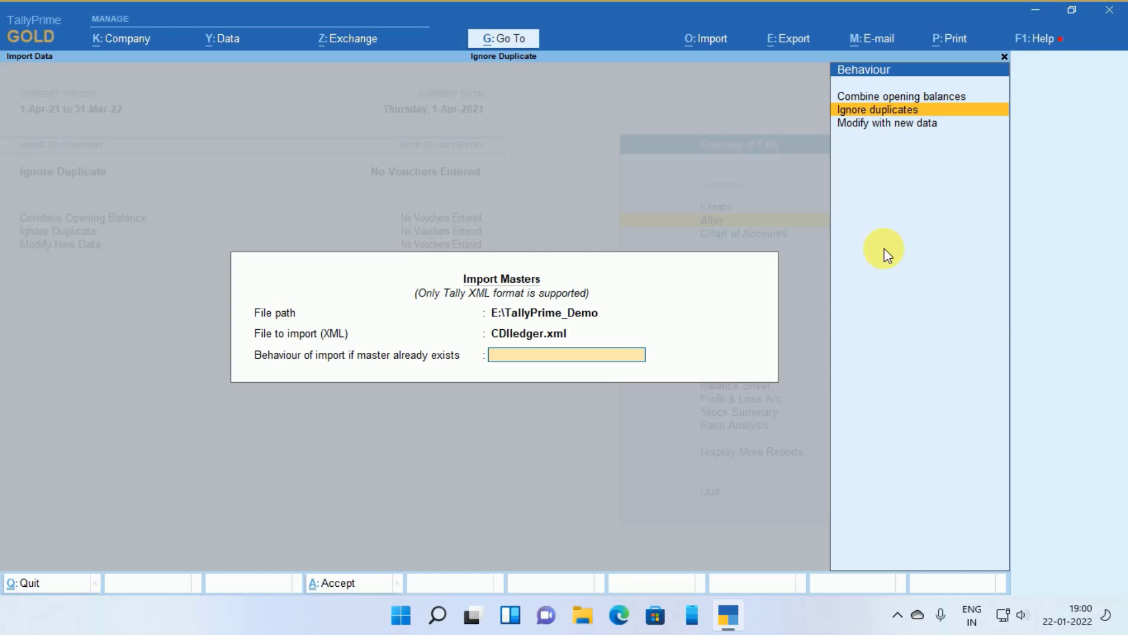
key("Escape")
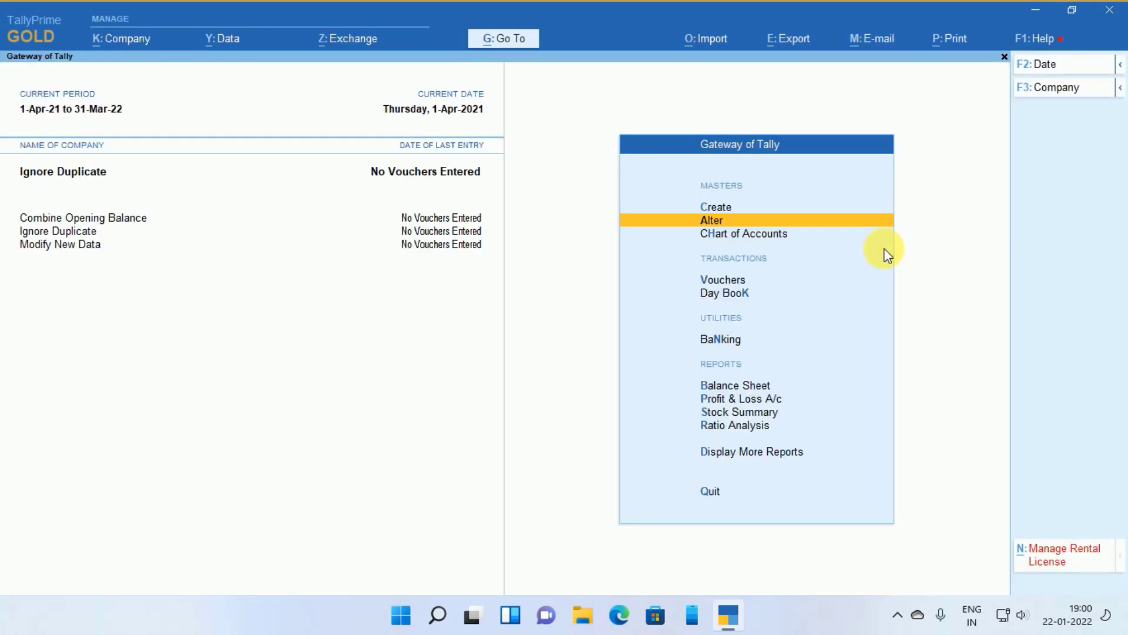
List the ledgers of the company Ignore Duplicate for alteration and recheck the first ledger's opening balance
key("Return")
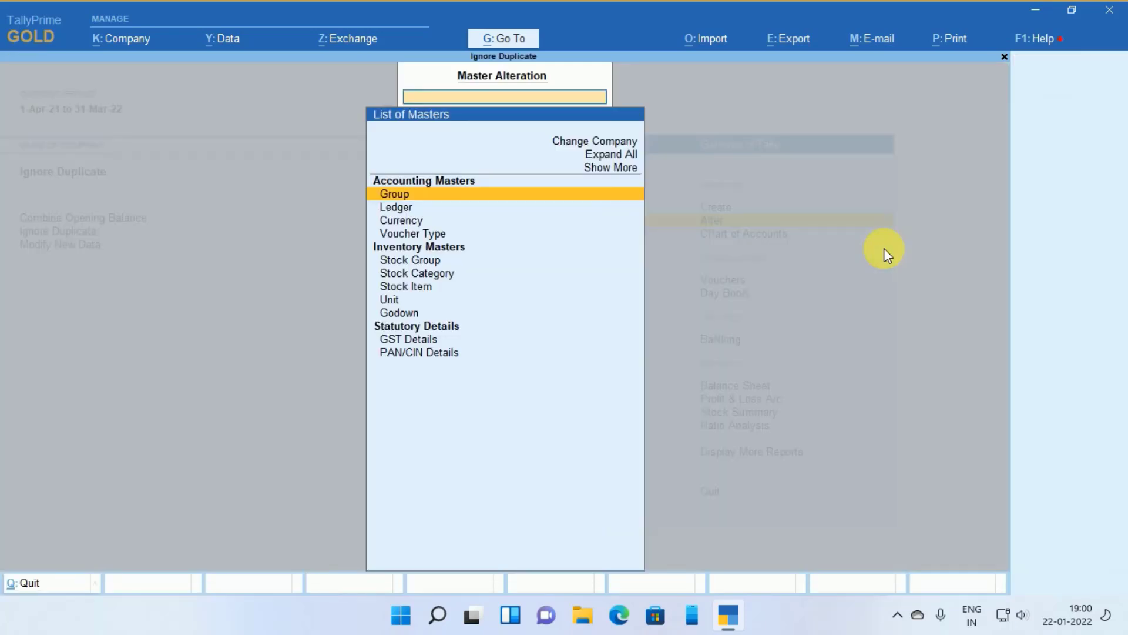
key("Down")
key("Return")
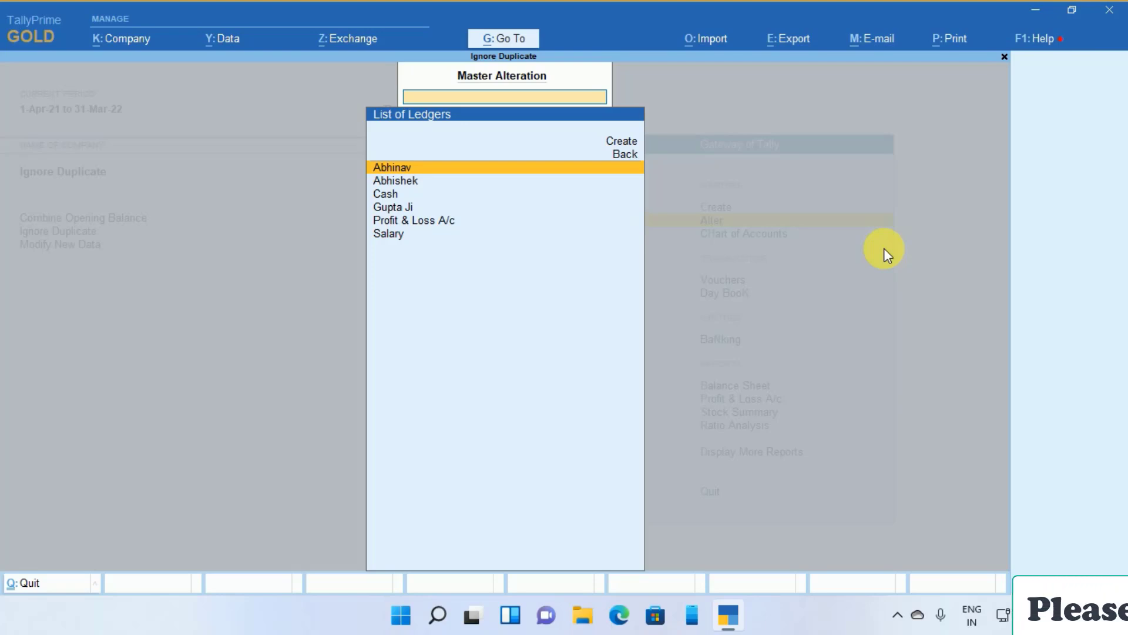
key("Return")
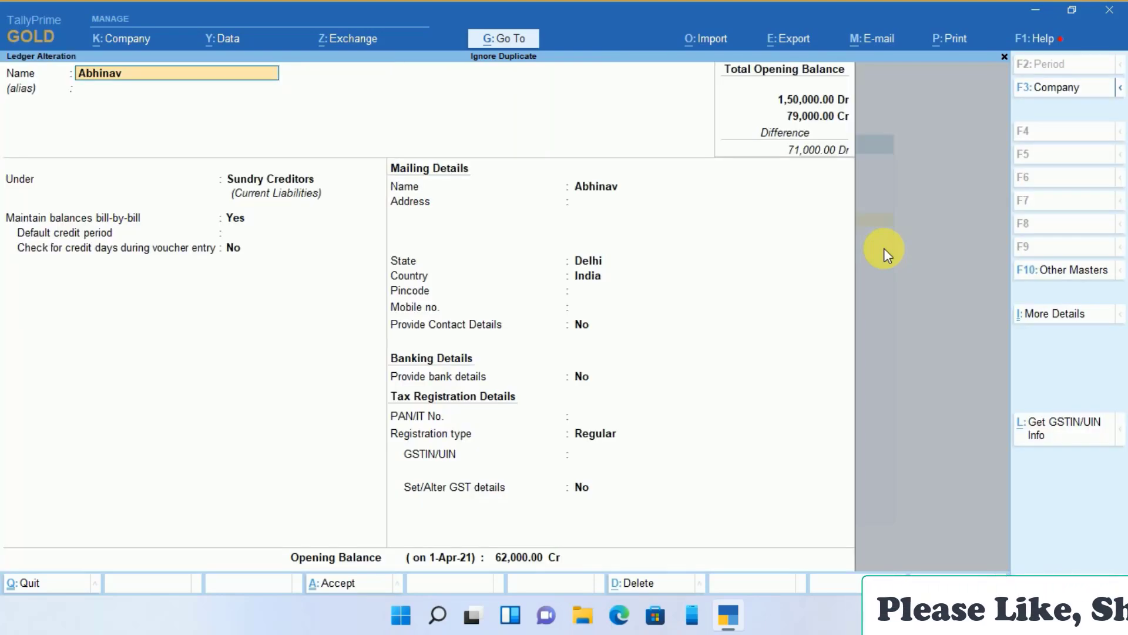
key("Escape")
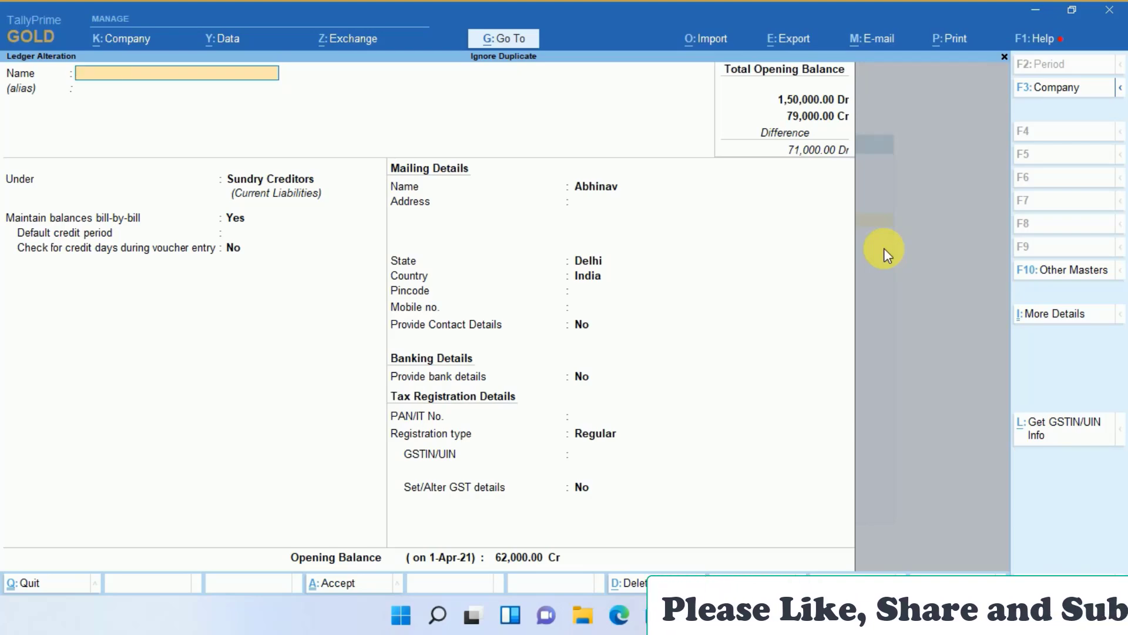
key("Escape")
key("y")
Check the opening balance of the second ledger in the Ignore Duplicate ledger list
key("Down")
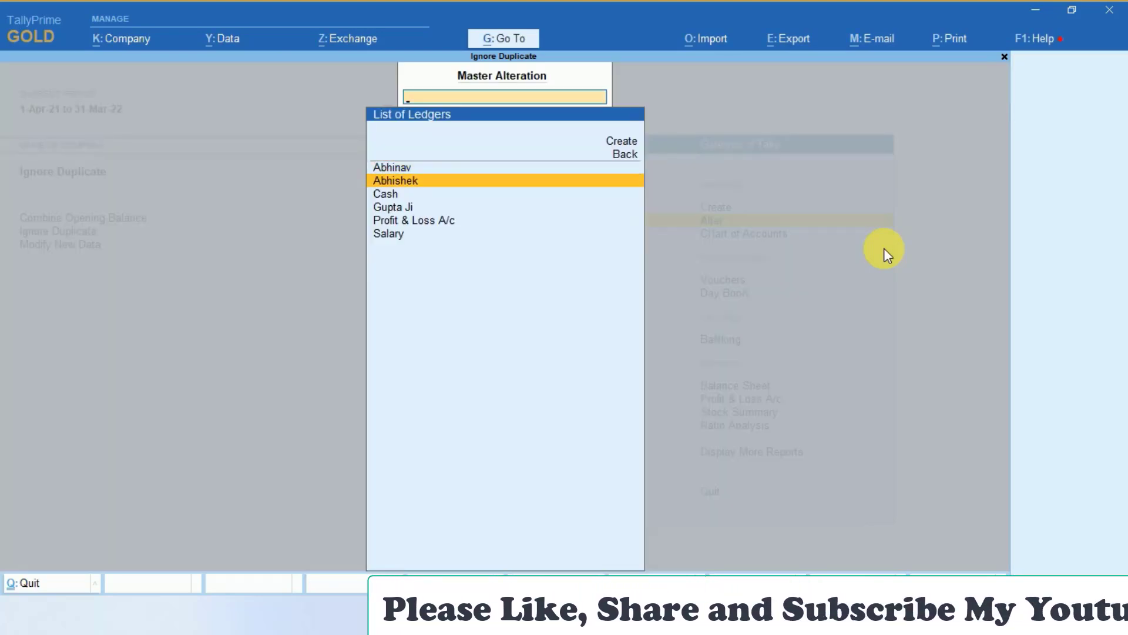
key("Return")
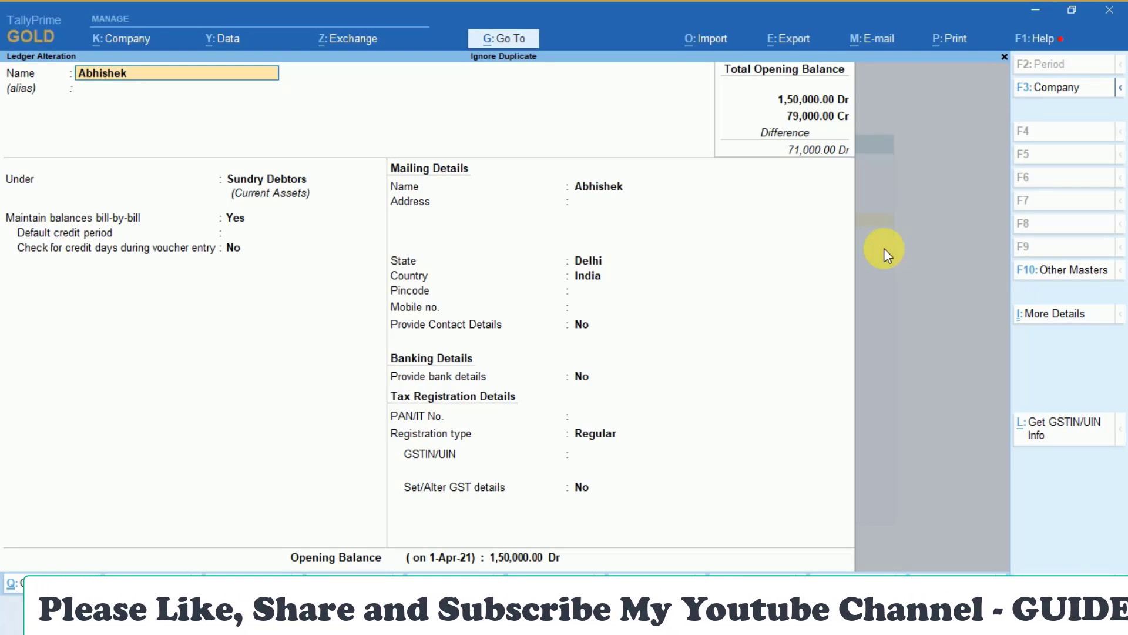
key("Escape")
key("Escape")
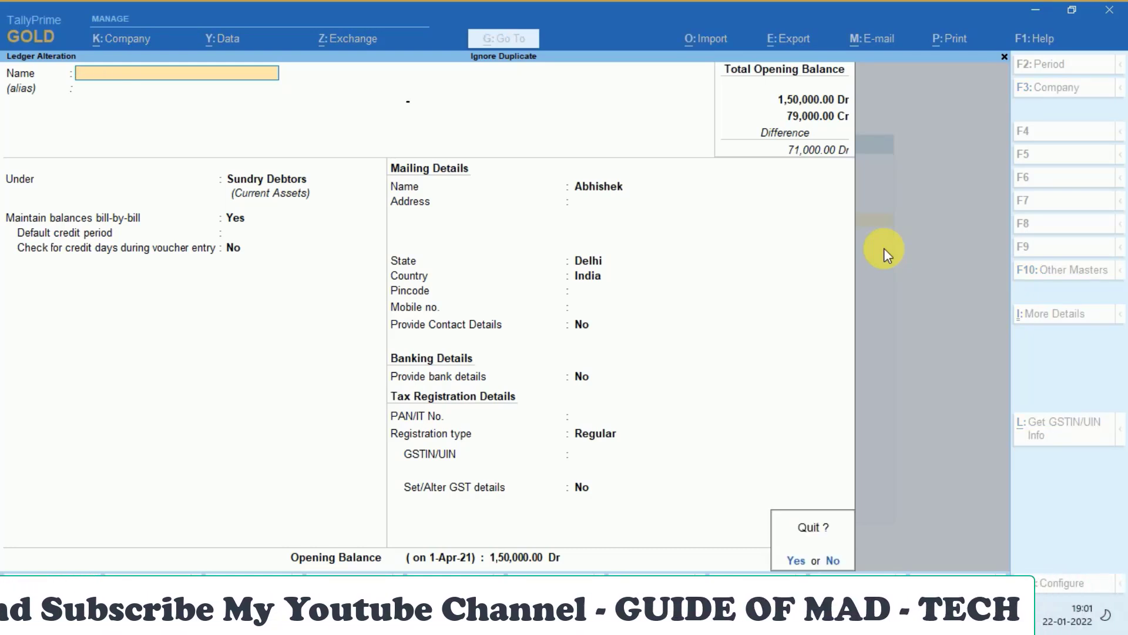
key("y")
Check the Cash ledger's opening balance in the company Ignore Duplicate
key("Down")
key("Down")
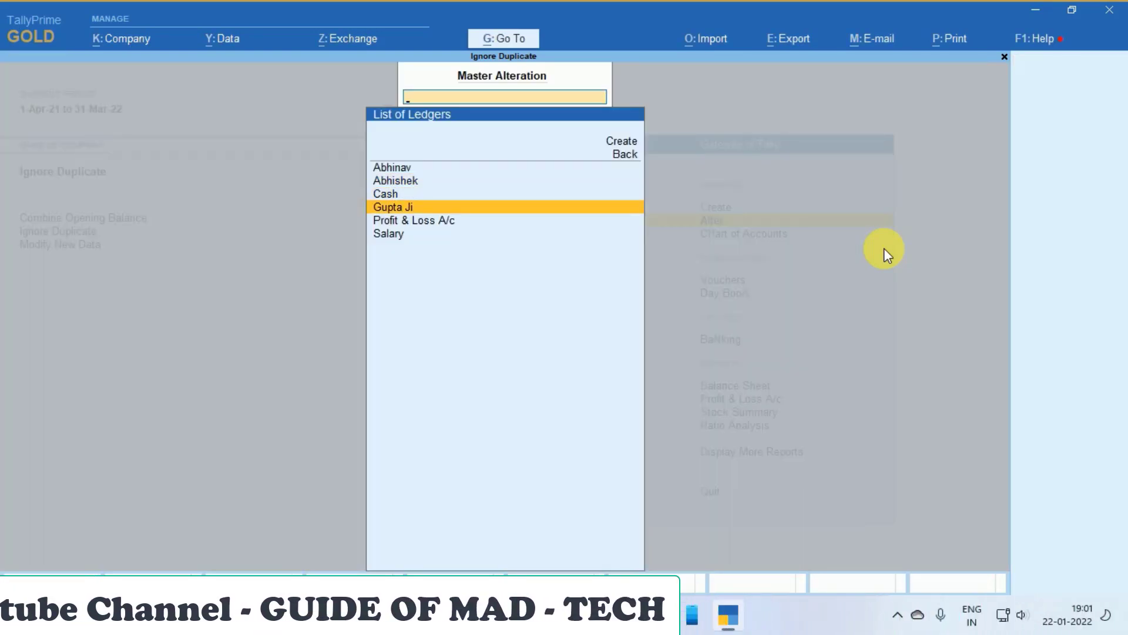
key("Up")
key("Return")
key("Escape")
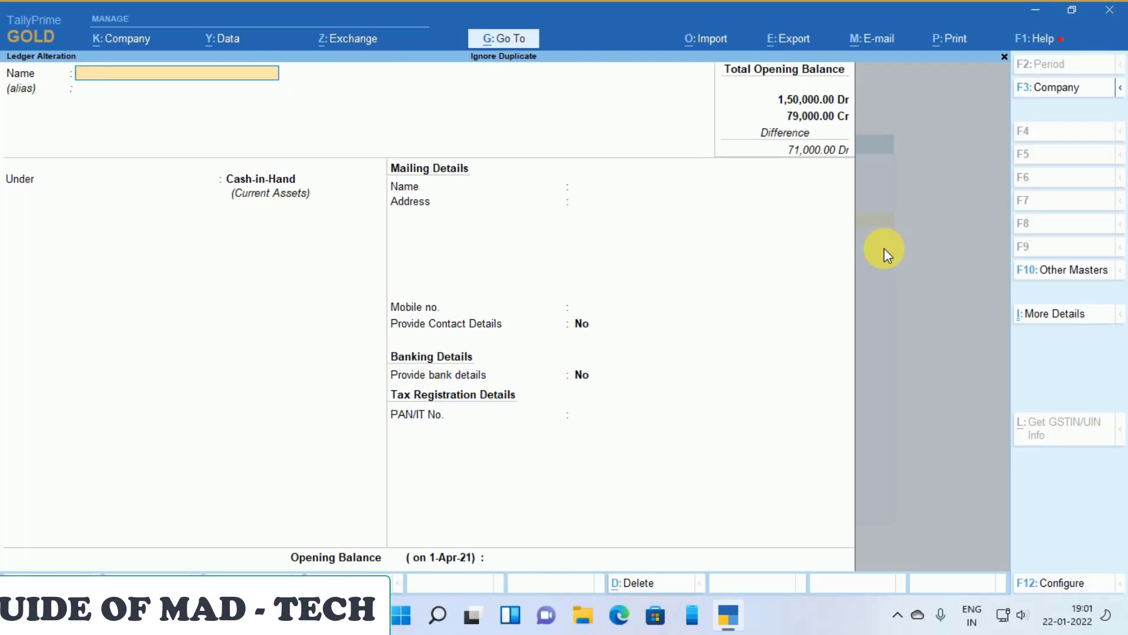
key("Escape")
key("y")
Check the opening balance of the sundry creditor ledger listed just below Cash
key("Down")
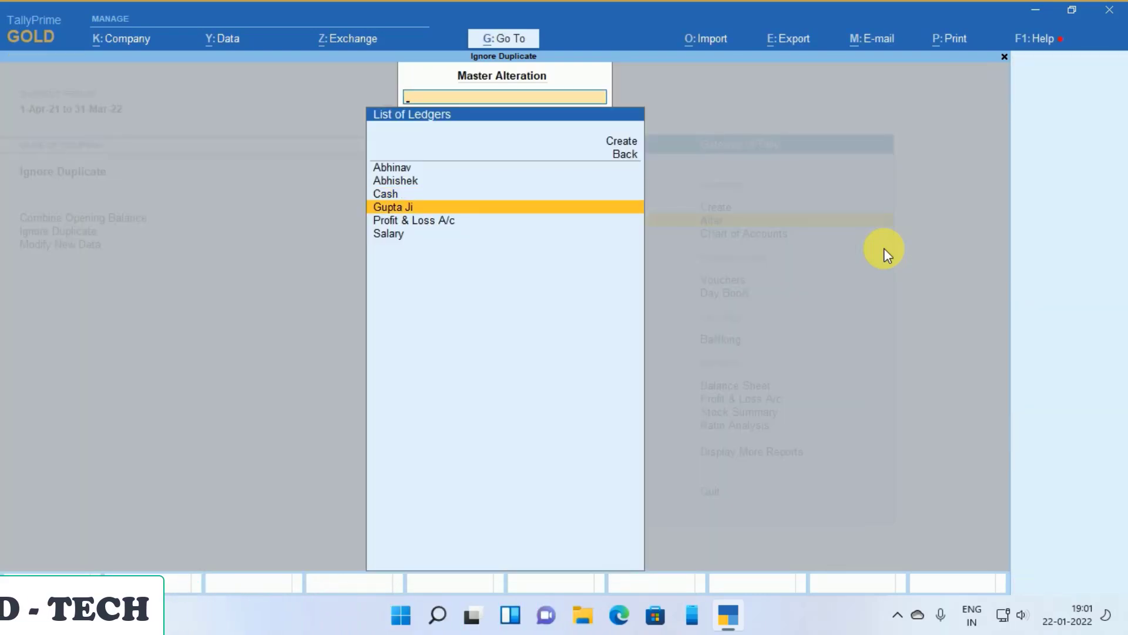
key("Return")
key("Escape")
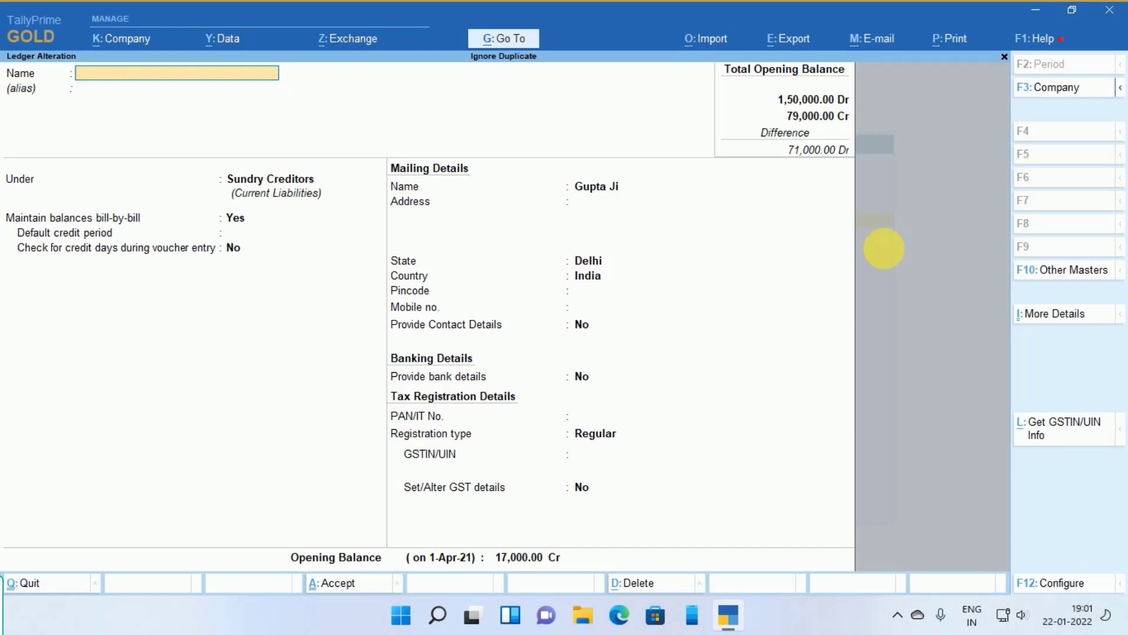
key("Escape")
key("y")
Check the Salary ledger's details and opening balance, and return to the Gateway of Tally
key("Down")
key("Down")
key("Return")
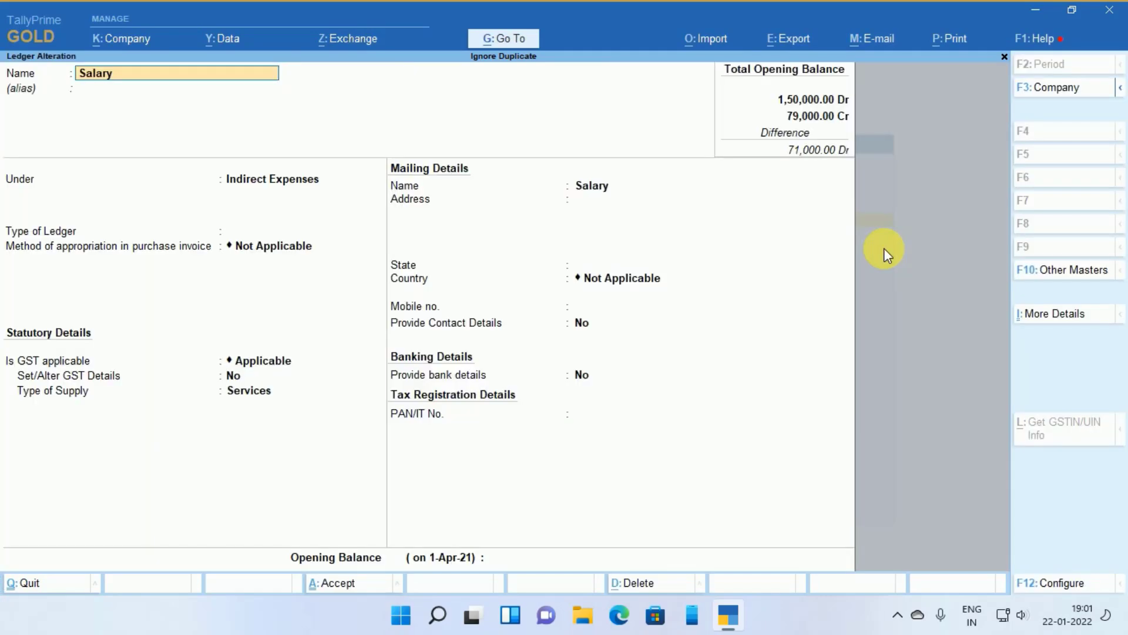
key("Escape")
key("Escape")
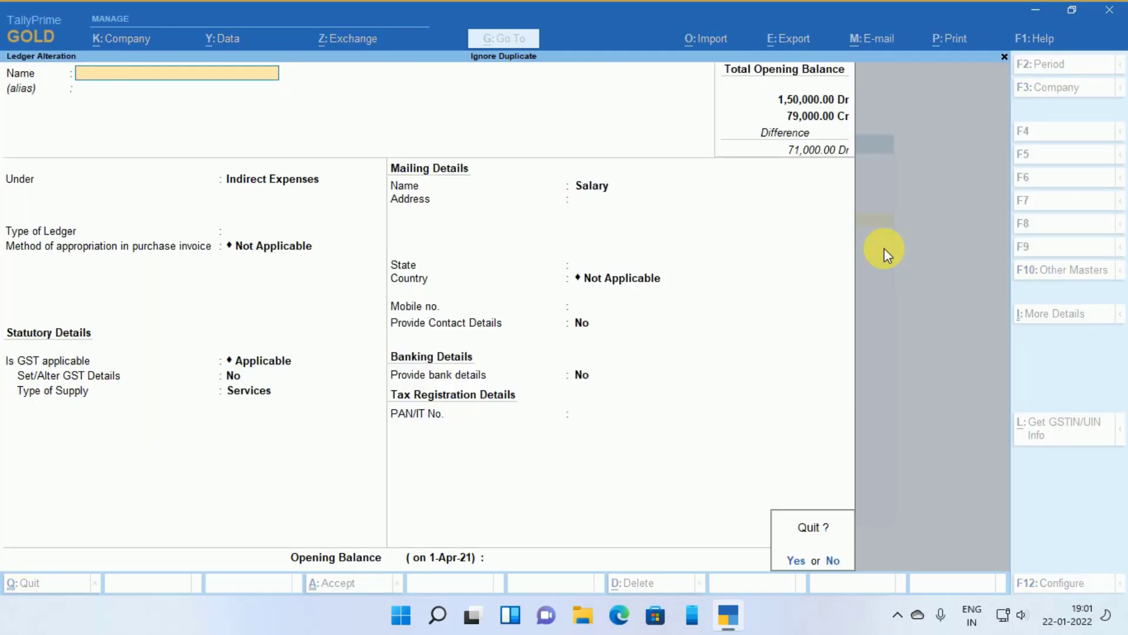
key("y")
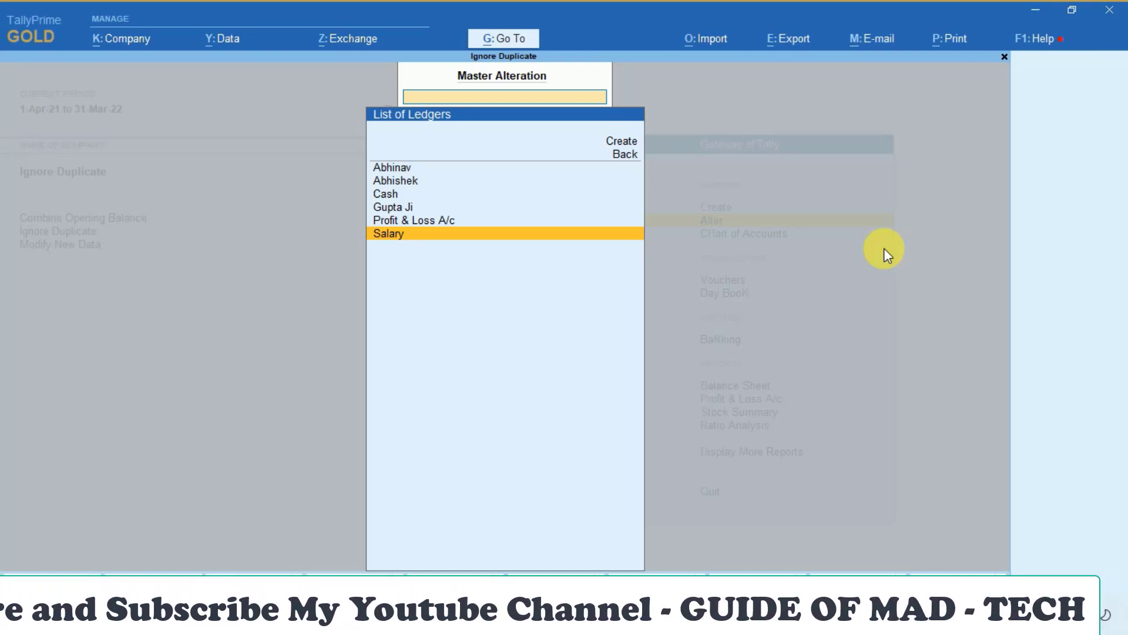
key("Escape")
key("Escape")
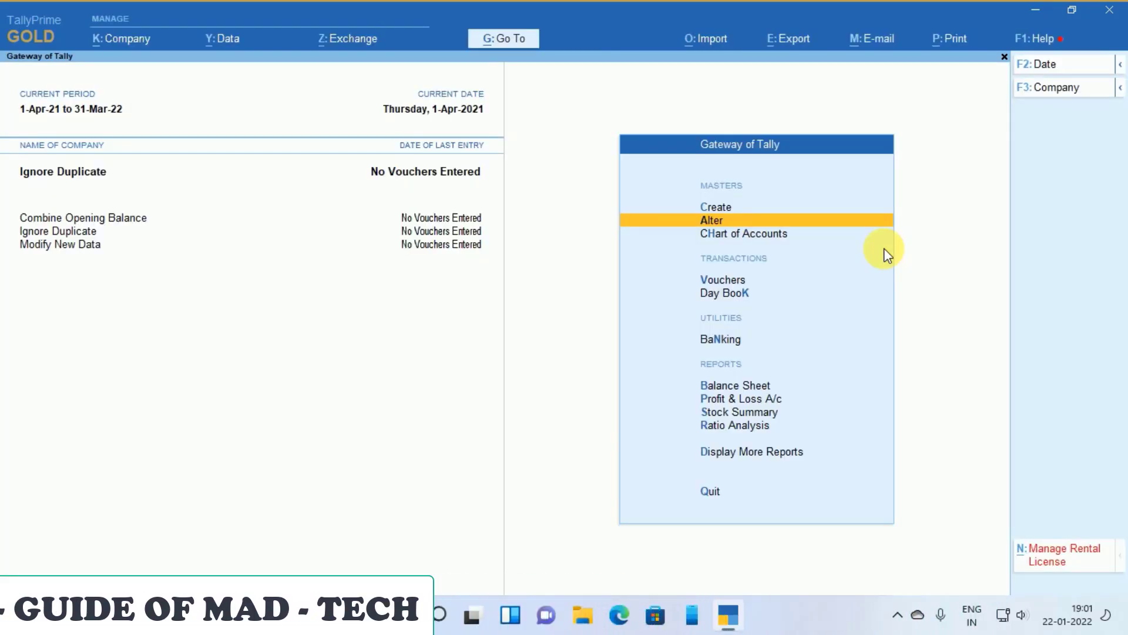
Switch the active company to Combine Opening Balance
key("F3")
key("Up")
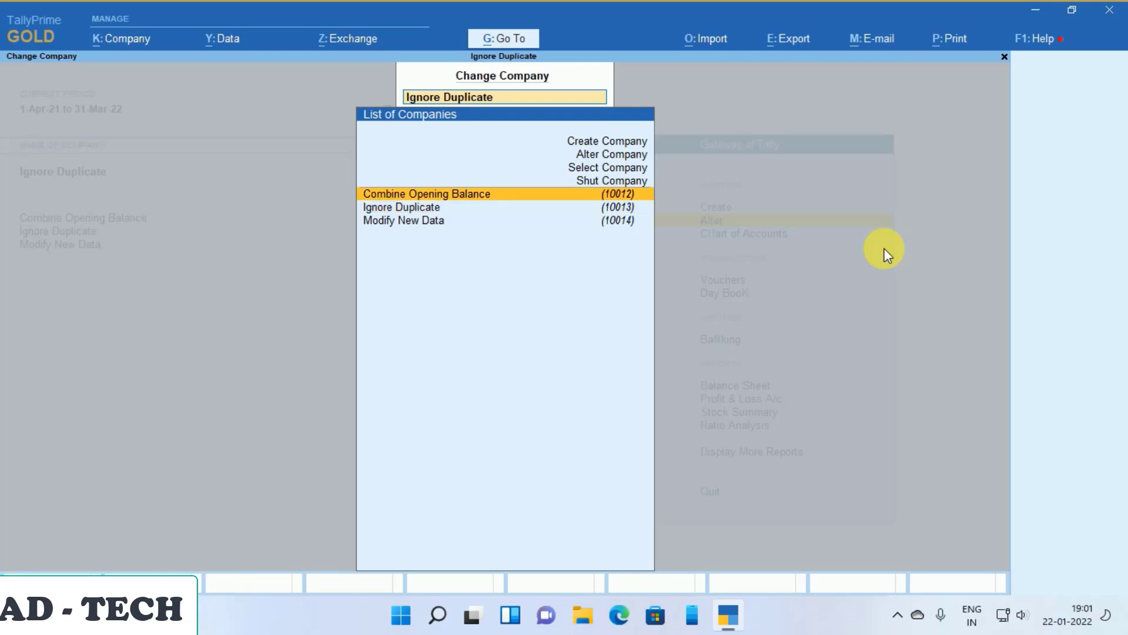
key("Return")
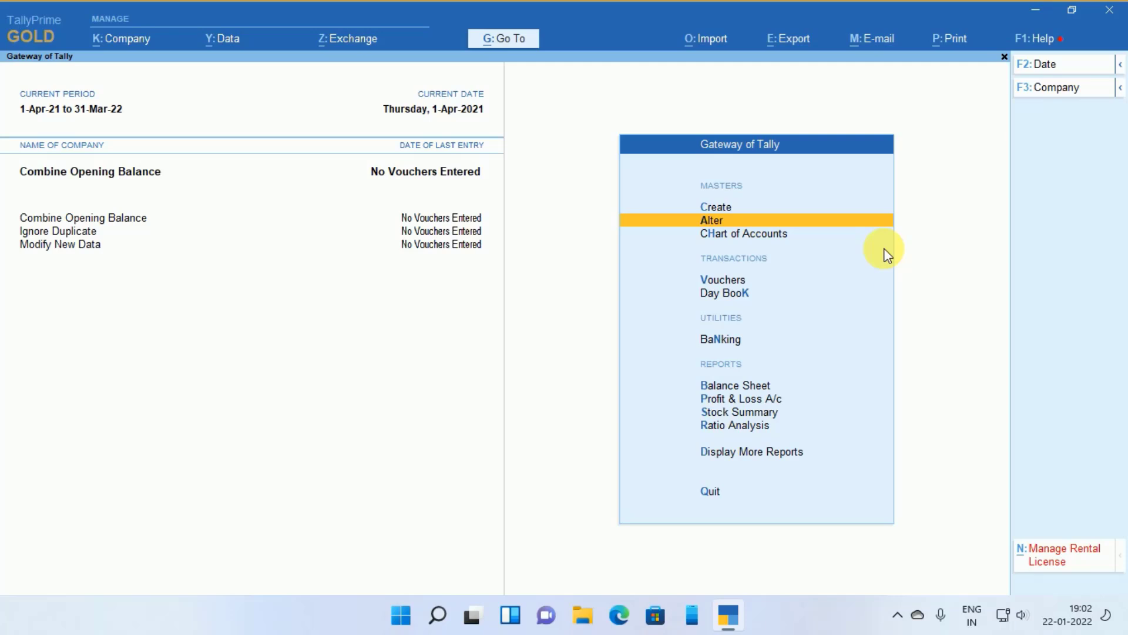
List the ledgers of Combine Opening Balance for alteration and check the first ledger's opening balance
key("Return")
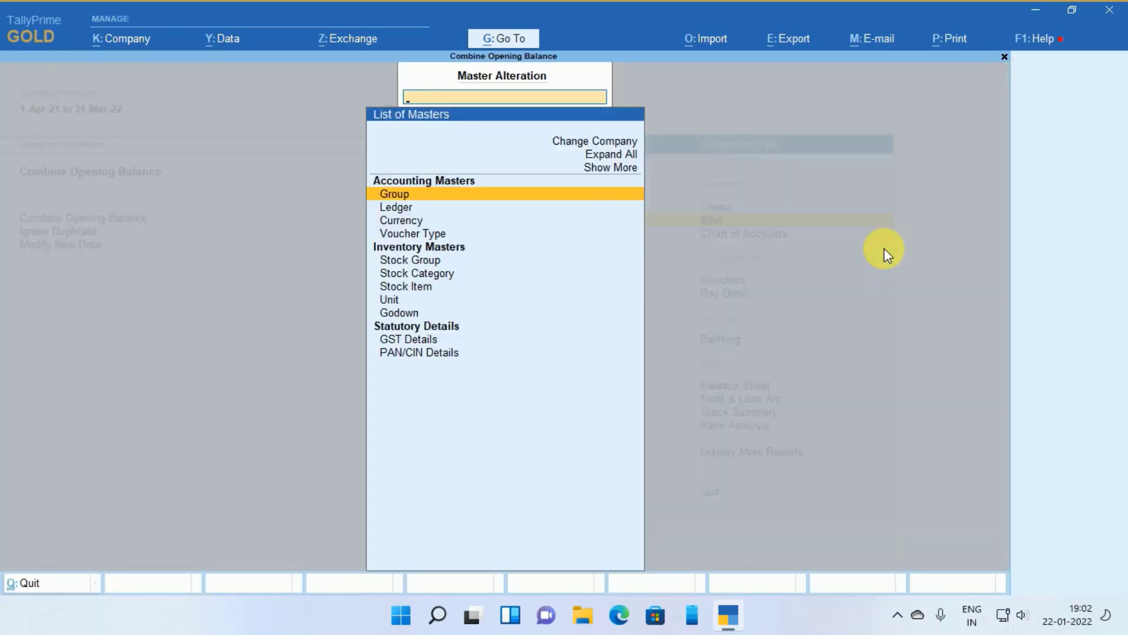
key("Down")
key("Return")
key("Return")
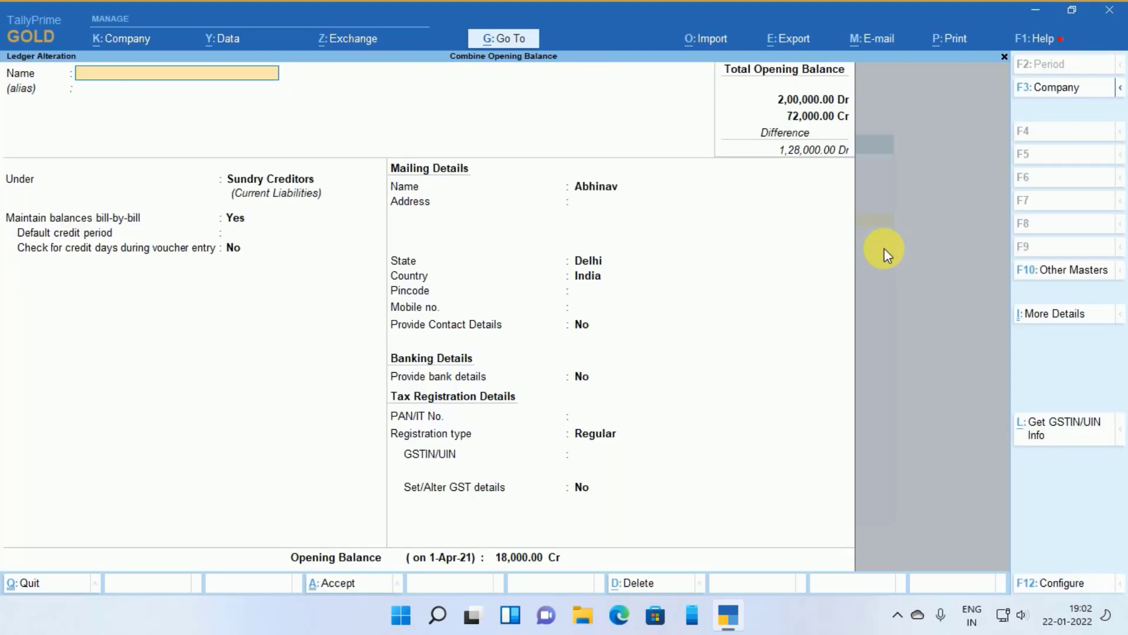
key("Escape")
key("Return")
Check the opening balances of the second ledger and the Cash ledger in Combine Opening Balance
key("Down")
key("Return")
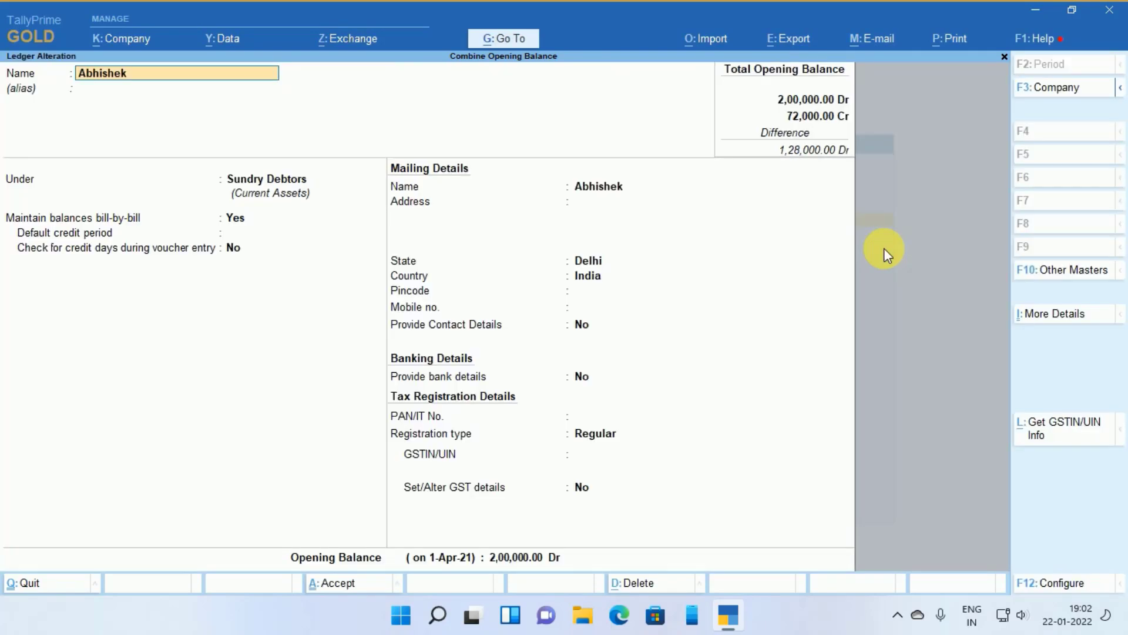
key("Escape")
key("Return")
key("Down")
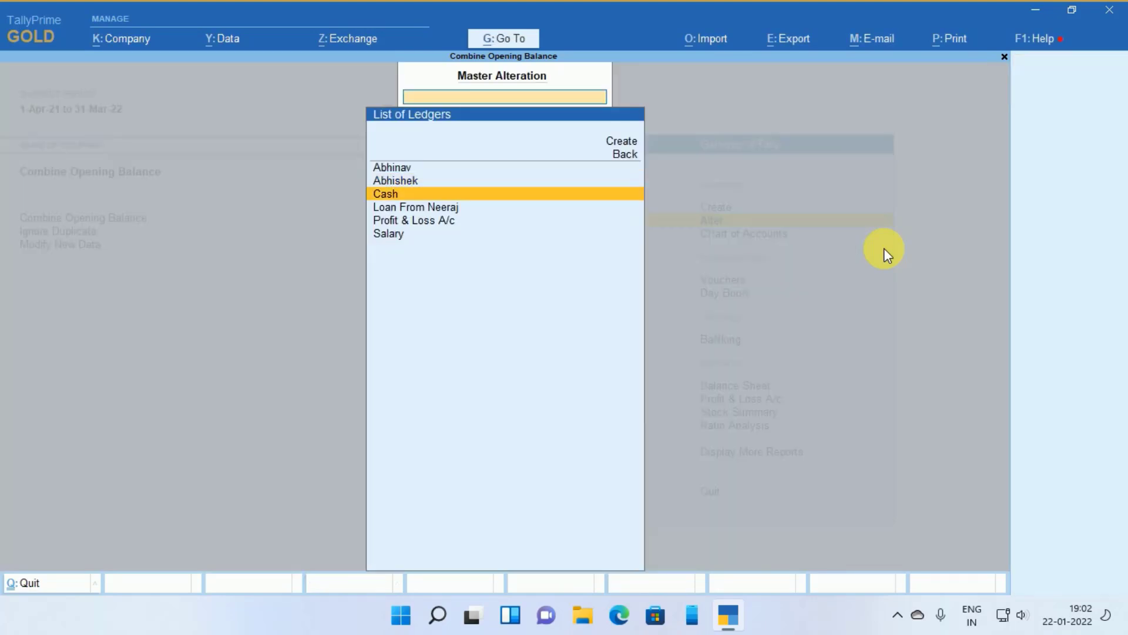
key("Return")
key("Escape")
key("Return")
Check the opening balances of the unsecured loan ledger below Cash and of the Salary ledger
key("Down")
key("Return")
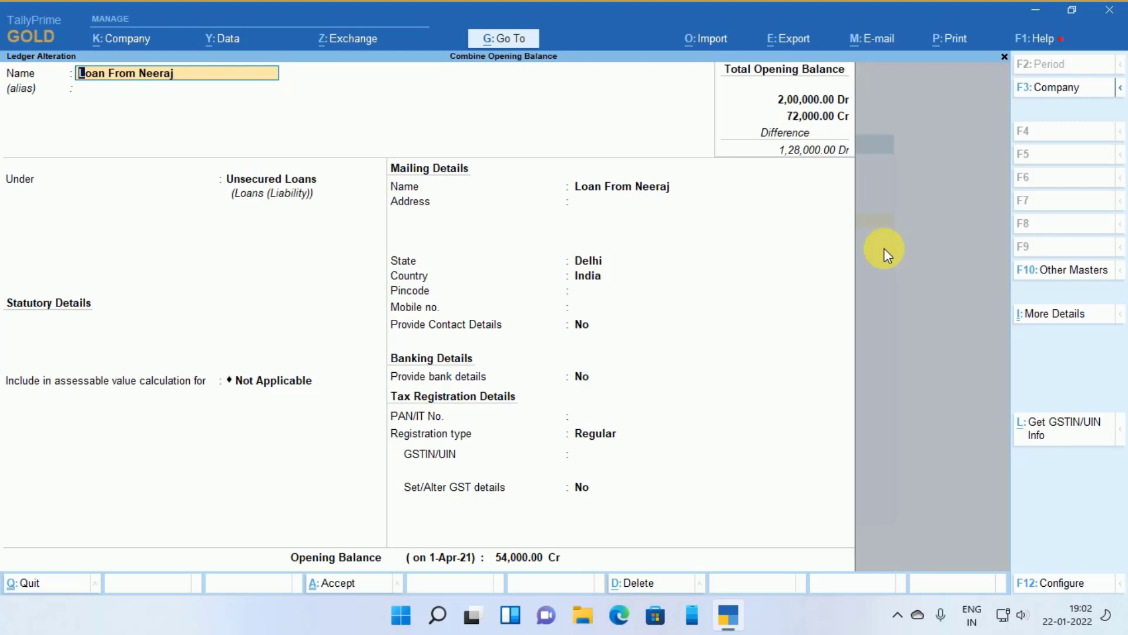
key("Escape")
key("Down")
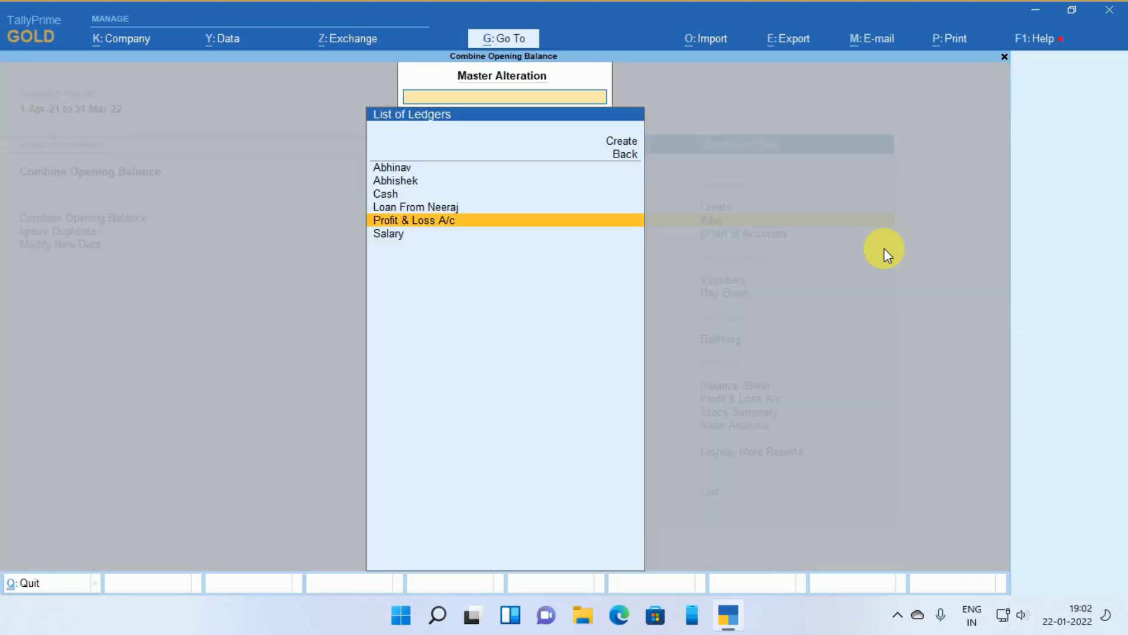
key("Down")
key("Return")
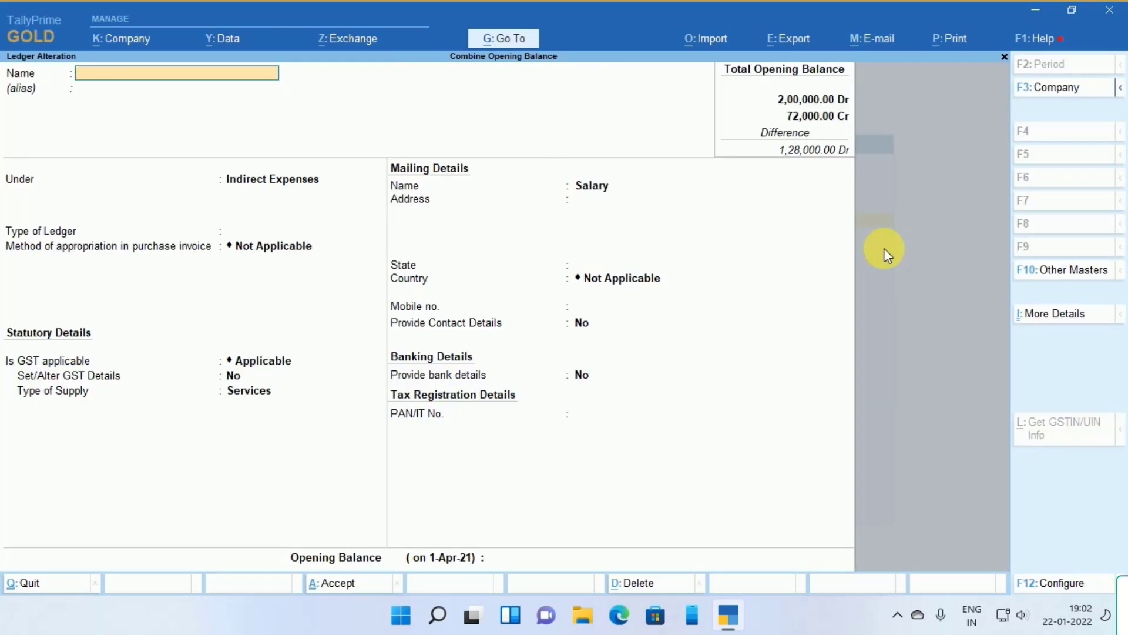
key("Escape")
Check the Profit & Loss A/c ledger's opening balance and return to the Gateway of Tally
key("Up")
key("Return")
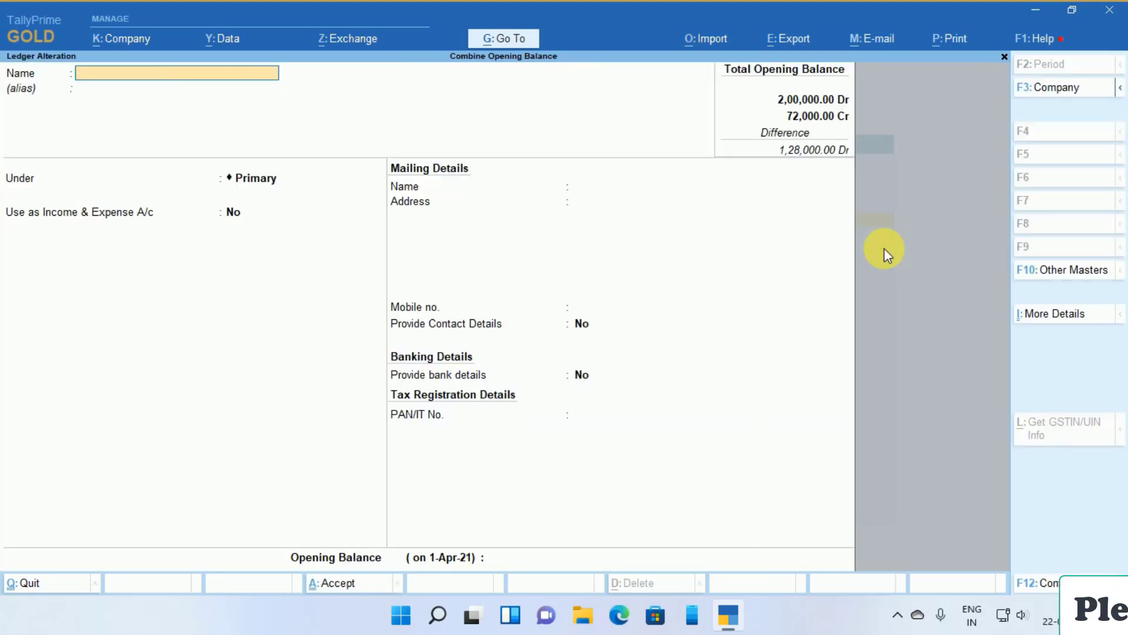
key("Escape")
key("Return")
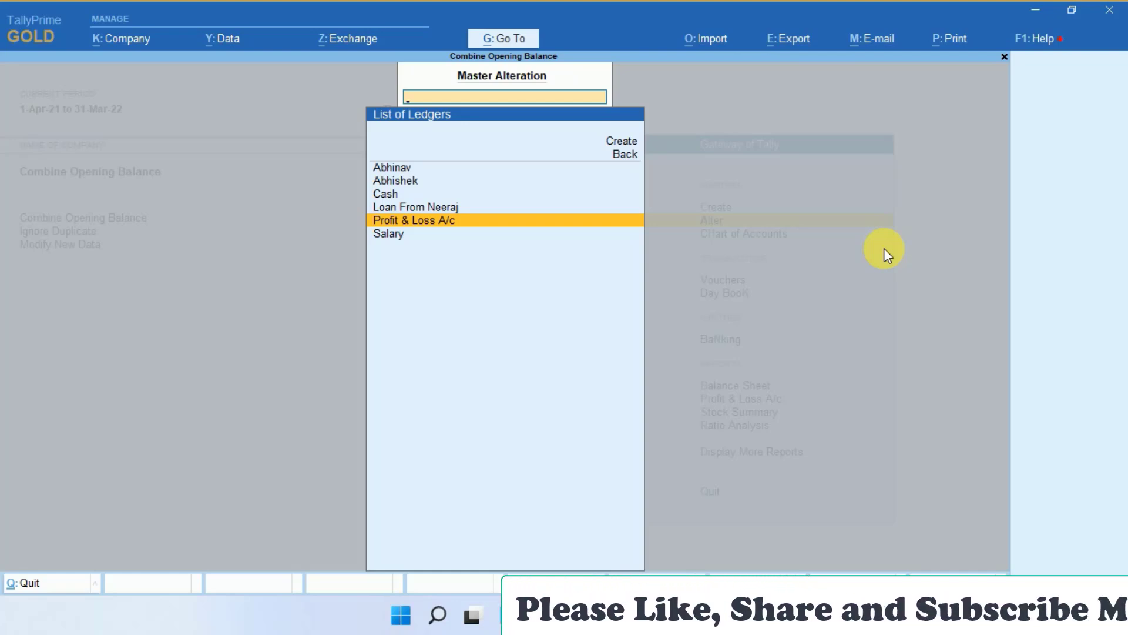
key("Escape")
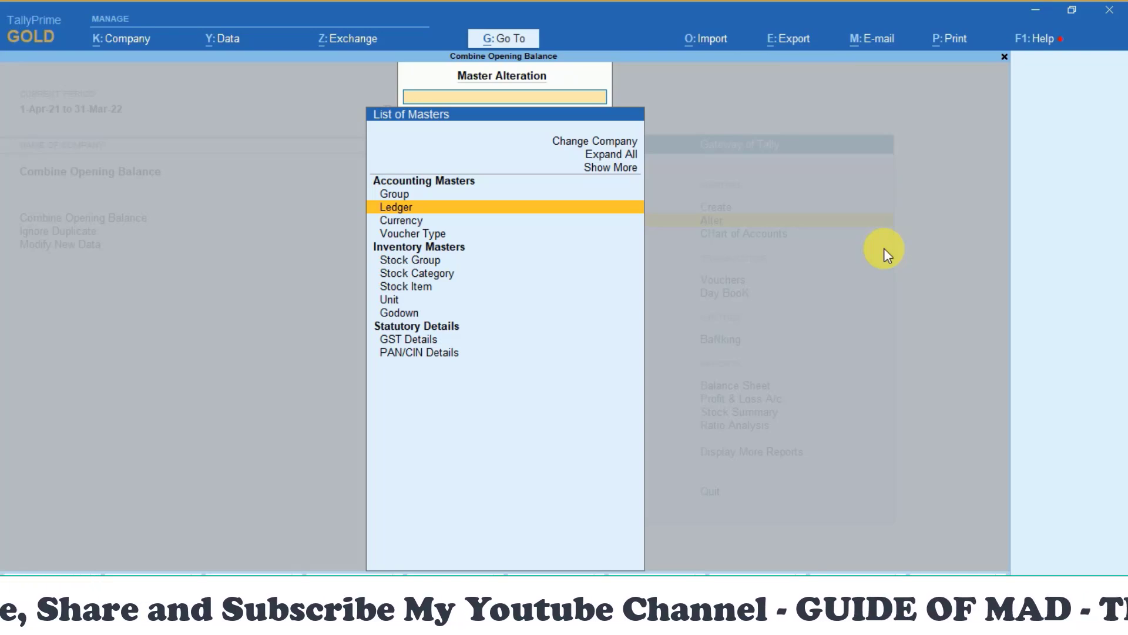
key("Escape")
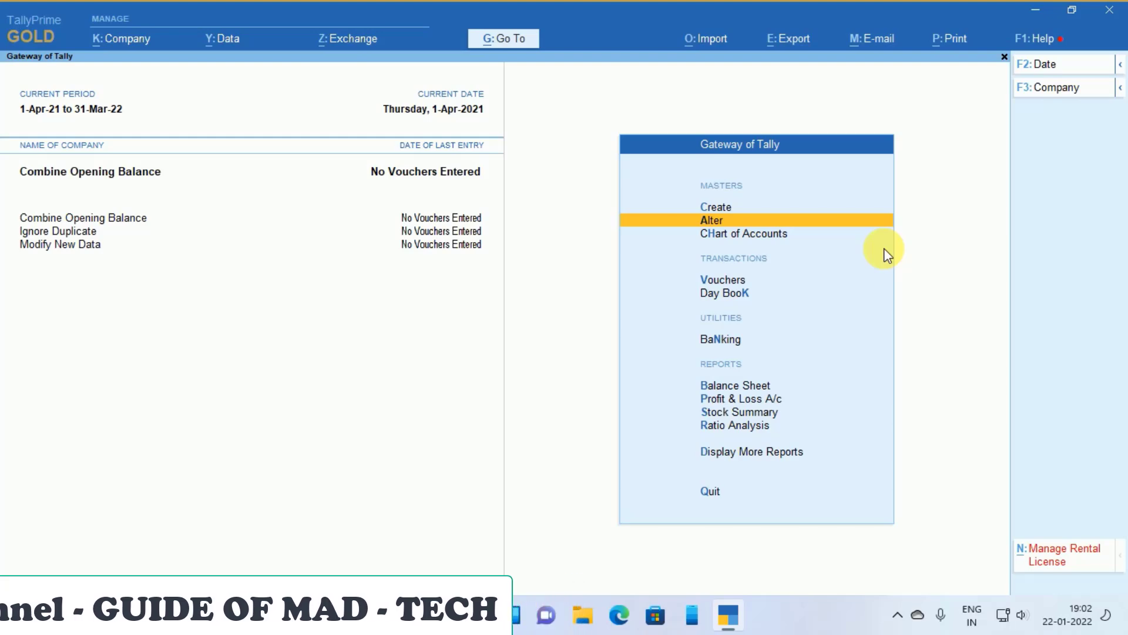
Import masters from CDIledger.xml in E:\TallyPrime_Demo into Combine Opening Balance, with the behaviour for existing masters set to Combine opening balances
key("alt+o")
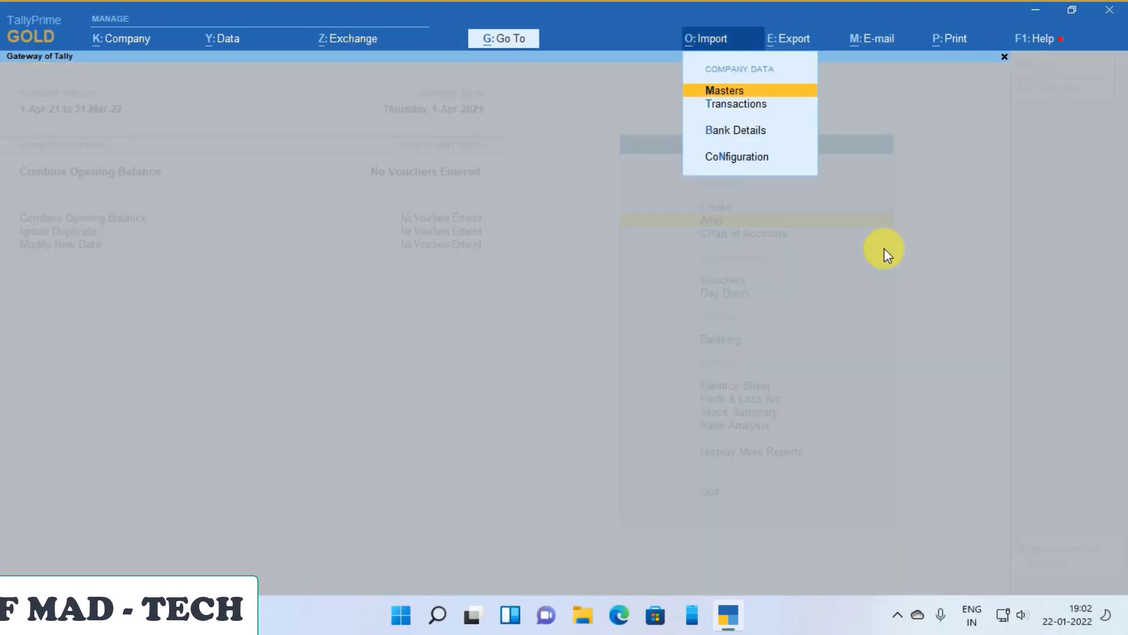
key("Return")
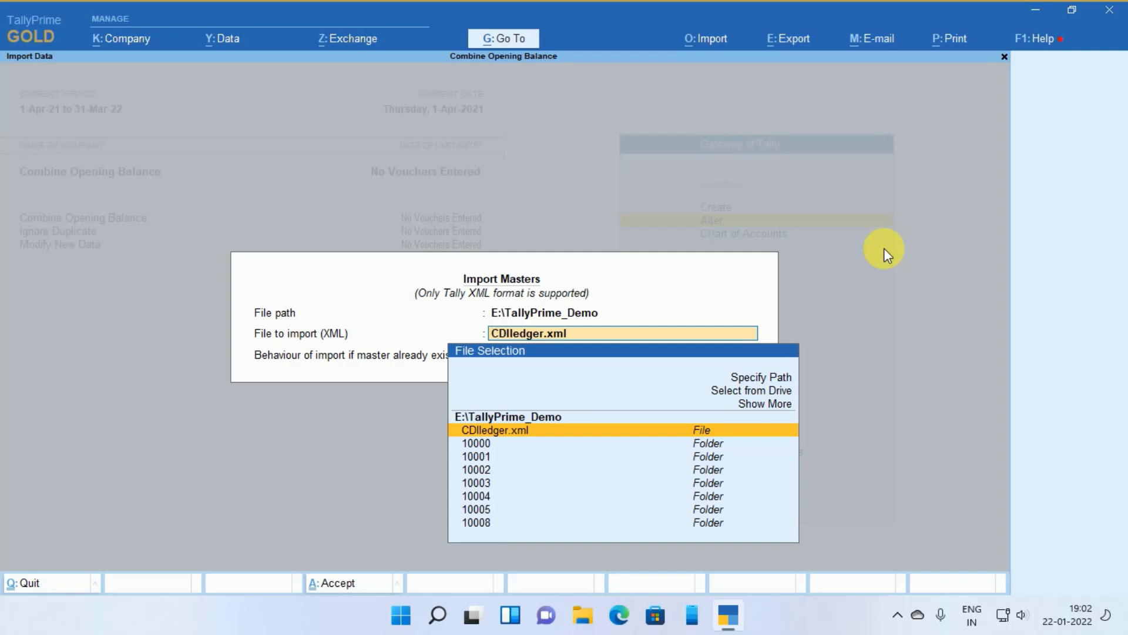
key("Return")
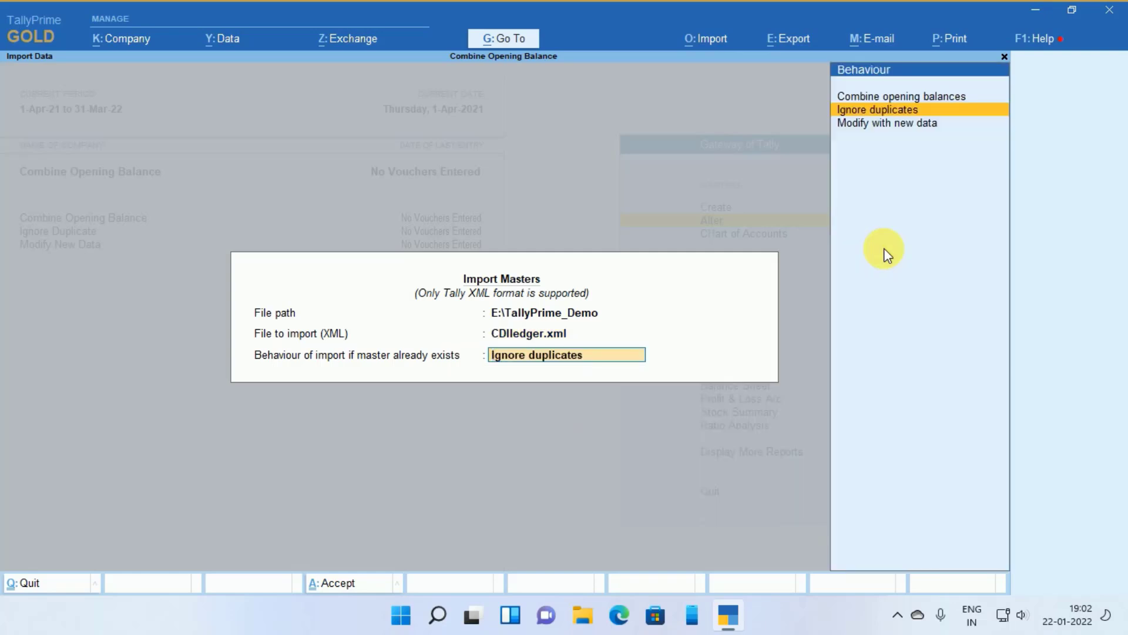
key("Up")
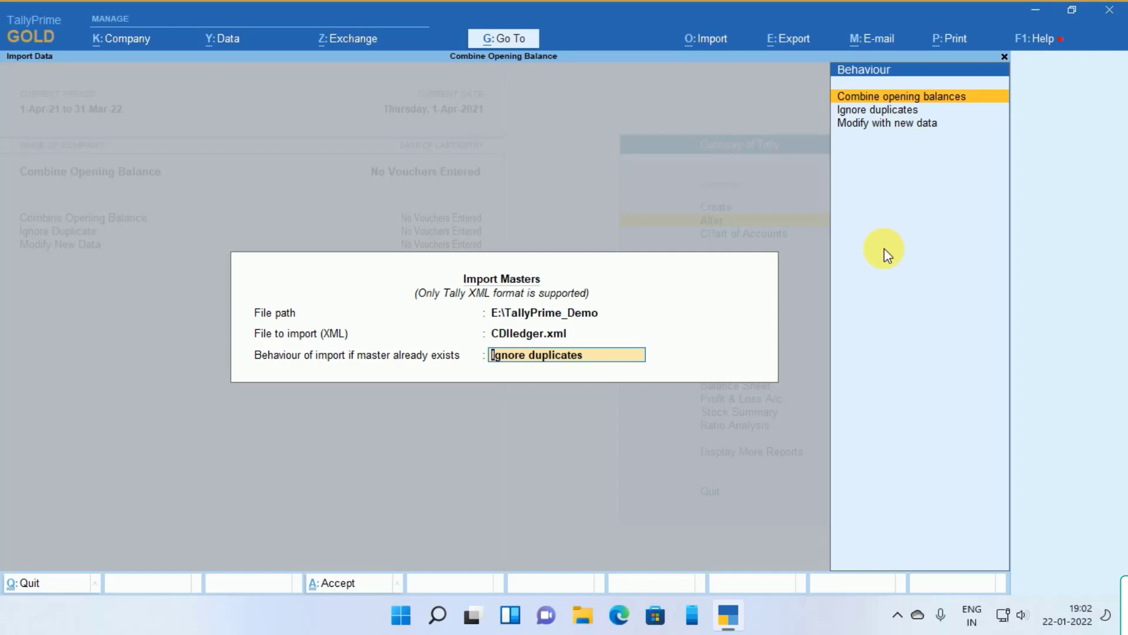
key("Return")
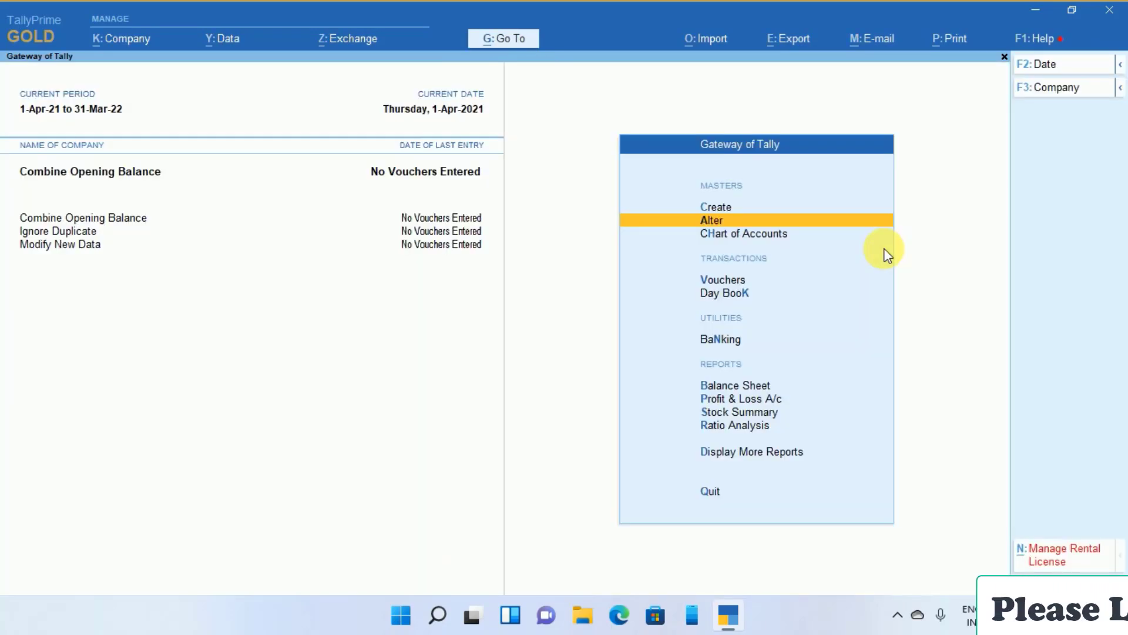
Reopen the Combine Opening Balance ledger list for alteration and recheck the first ledger's opening balance
key("Return")
key("Down")
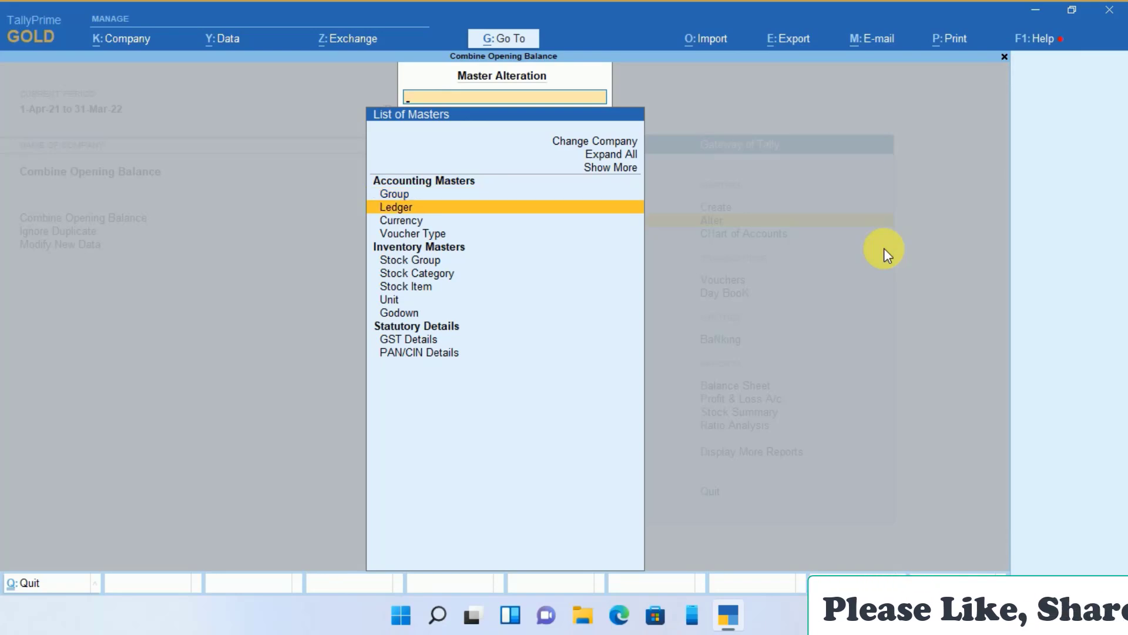
key("Return")
key("Return")
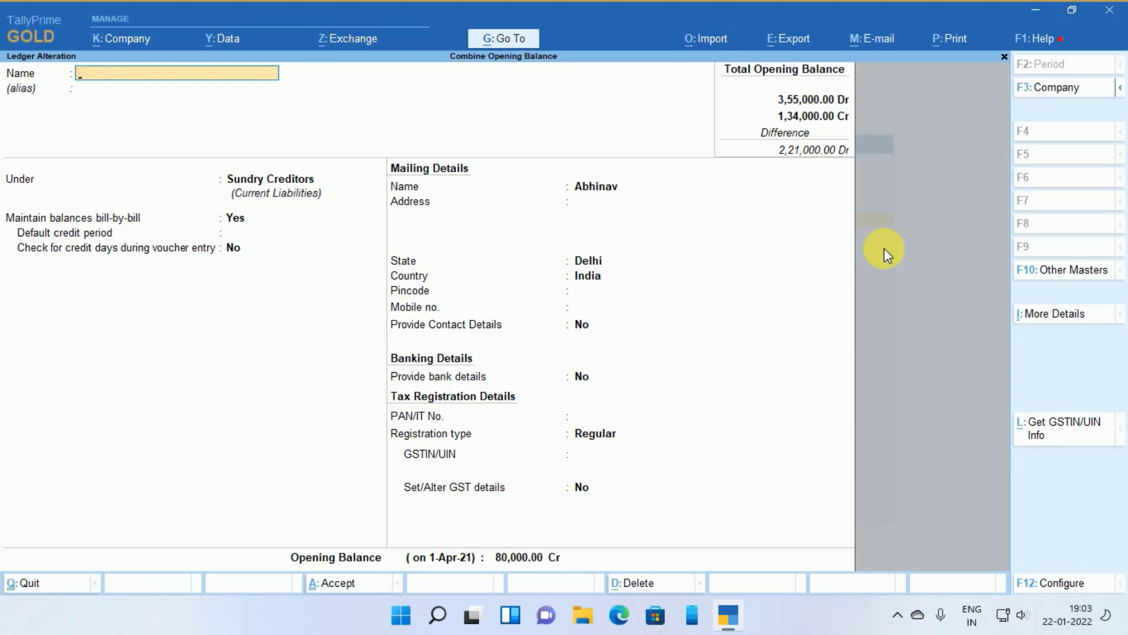
Recheck the opening balances of the Sundry Debtors ledger and the Cash ledger
key("Escape")
key("Down")
key("Return")
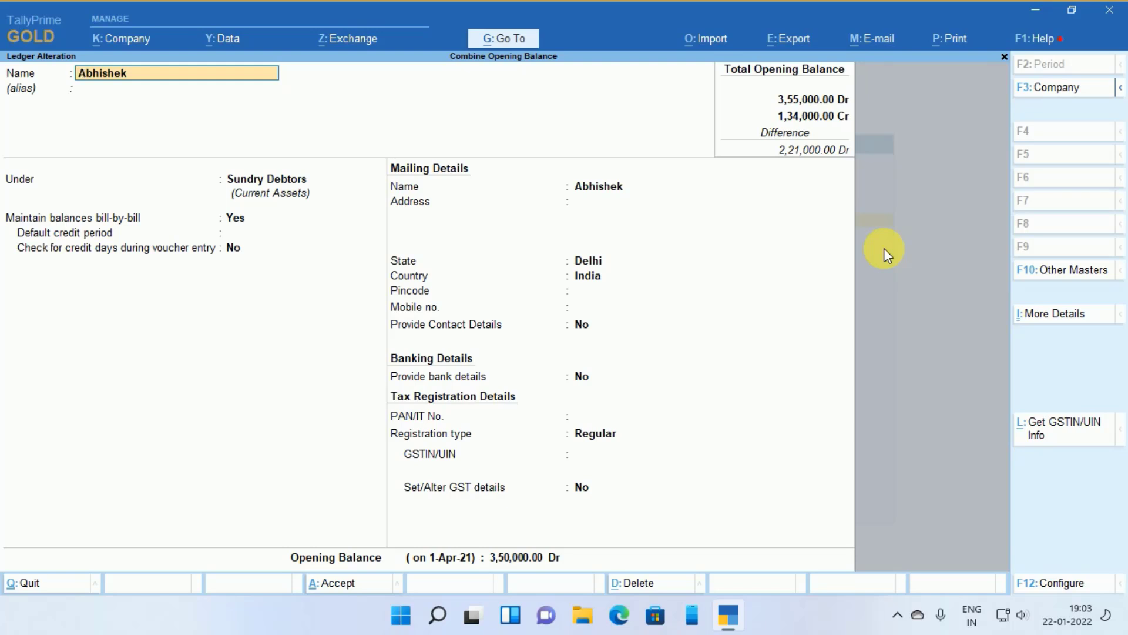
key("Down")
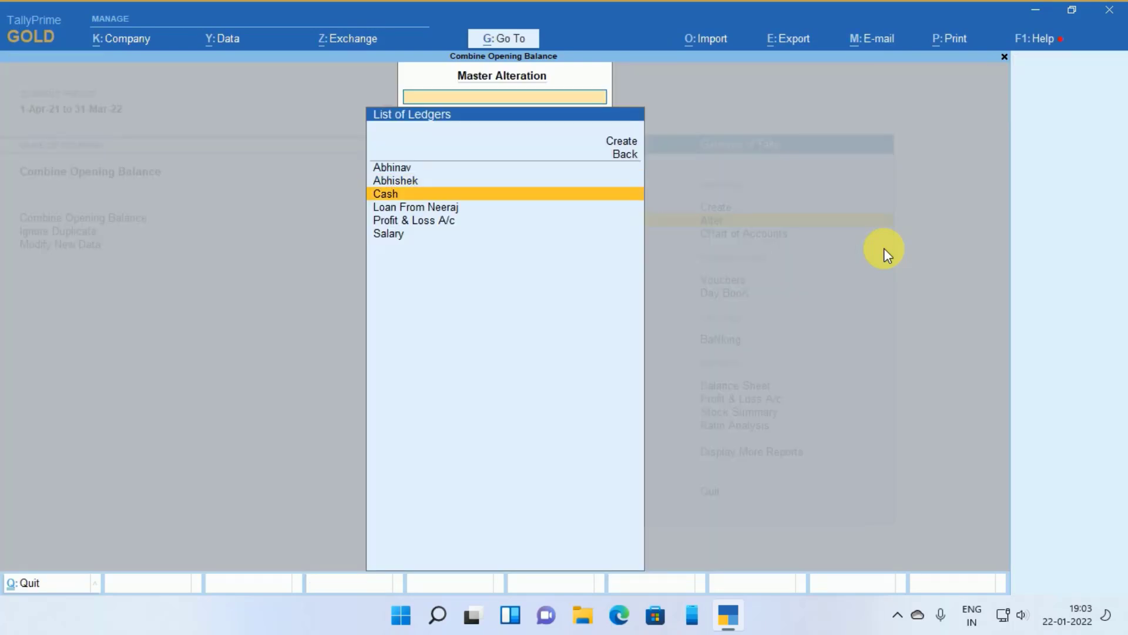
key("Return")
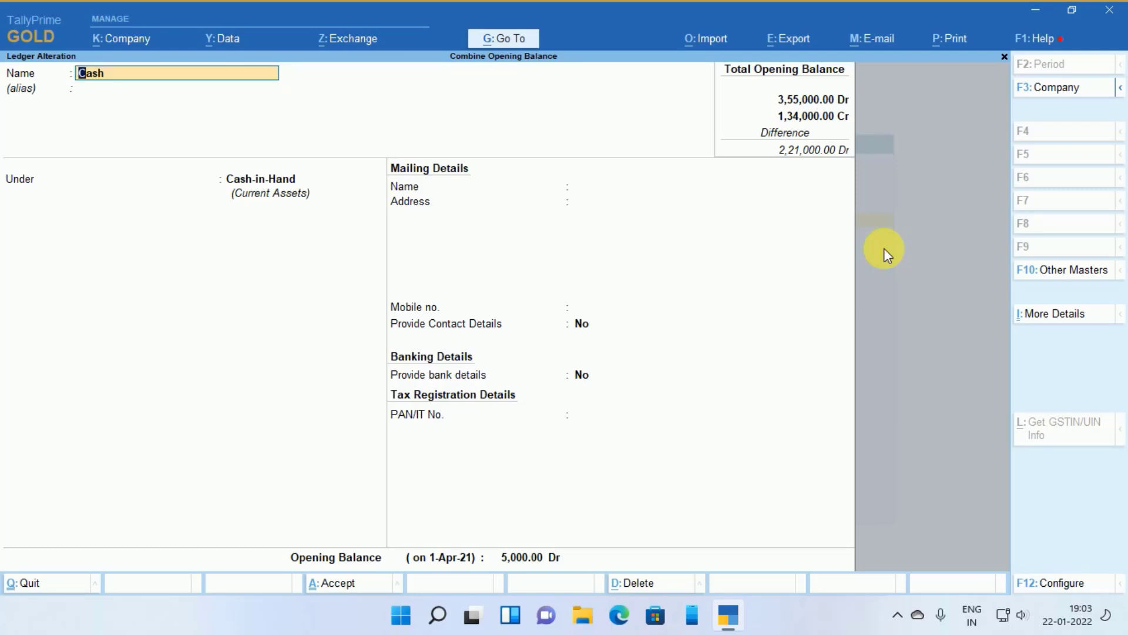
Recheck the opening balances of the unsecured loan ledger and the Salary ledger
key("Escape")
key("Return")
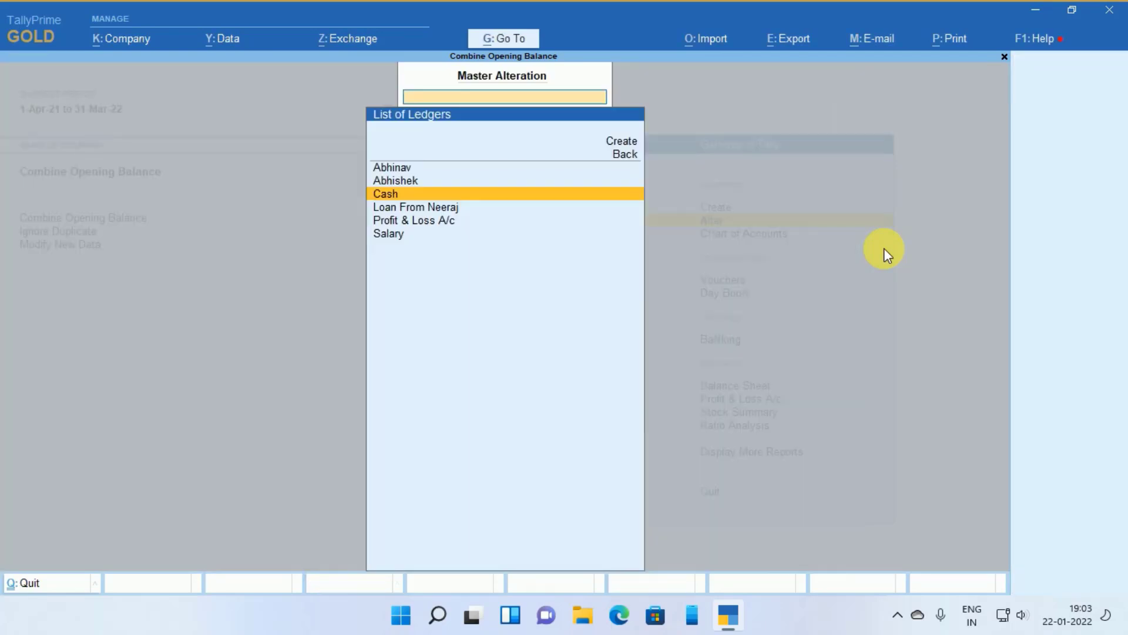
key("Down")
key("Return")
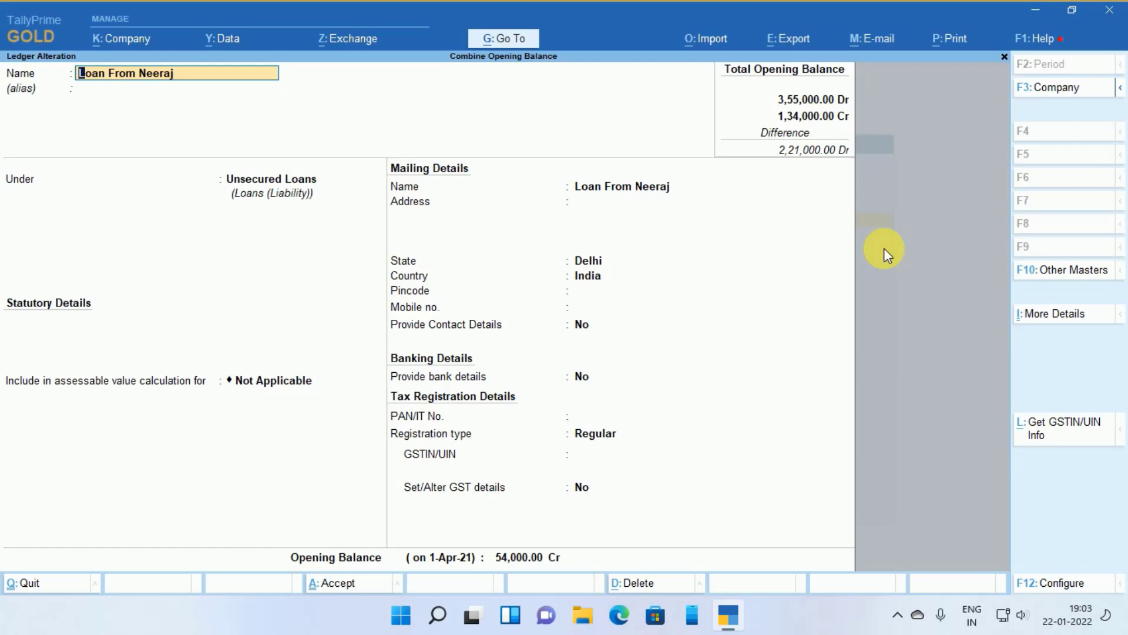
key("Escape")
key("Return")
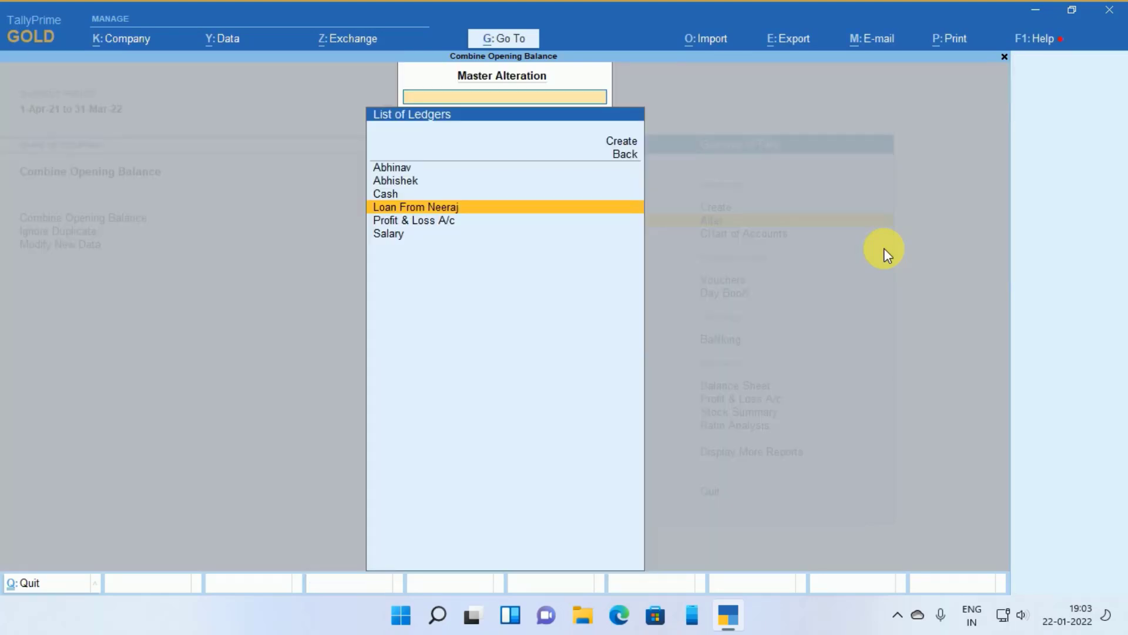
key("Down")
key("Down")
key("Return")
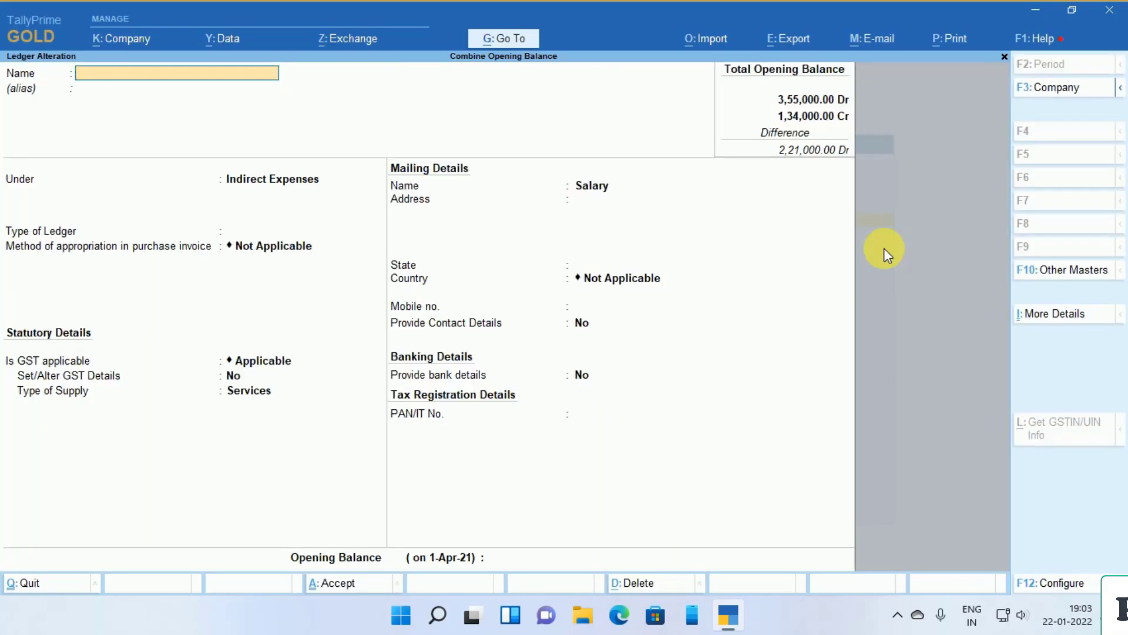
key("Escape")
key("Return")
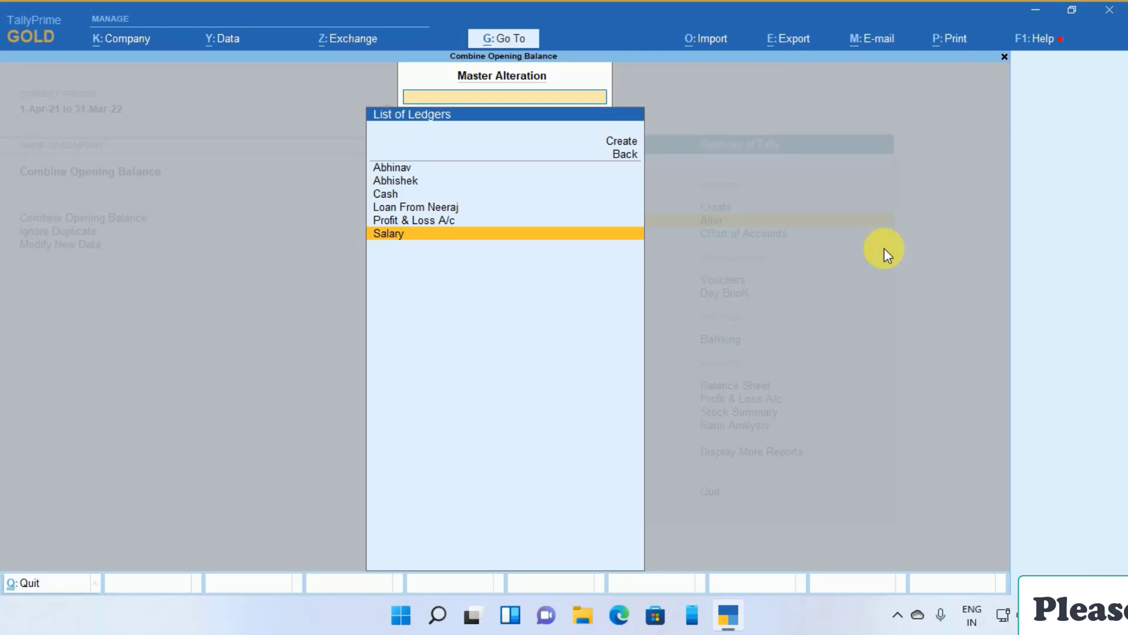
Return to the Gateway of Tally and switch the active company to Modify New Data
key("Escape")
key("Escape")
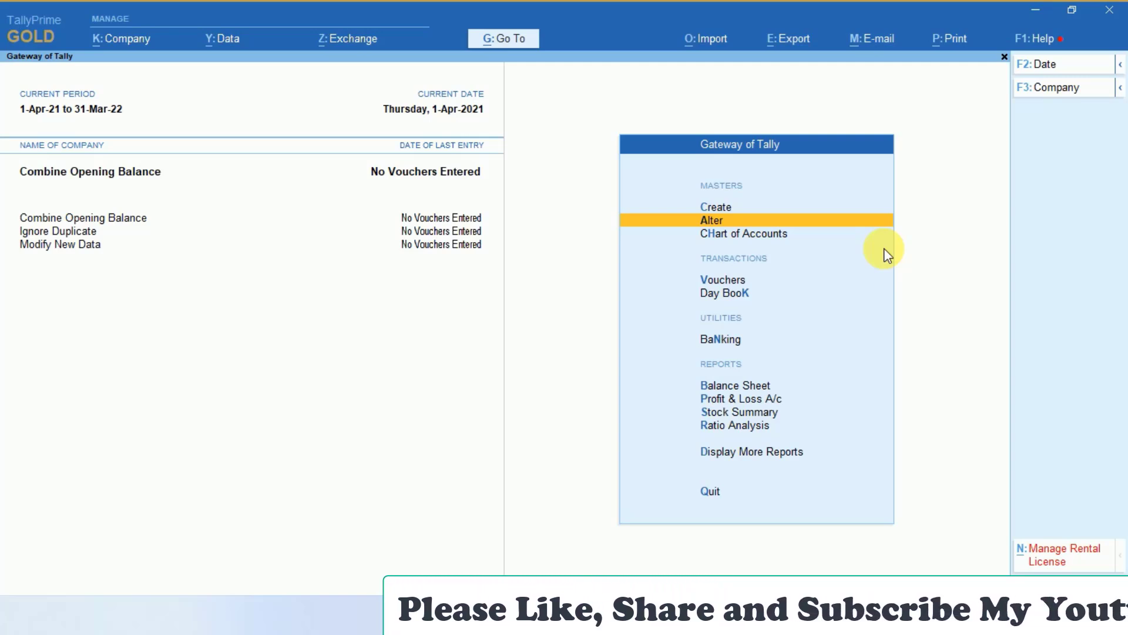
key("F3")
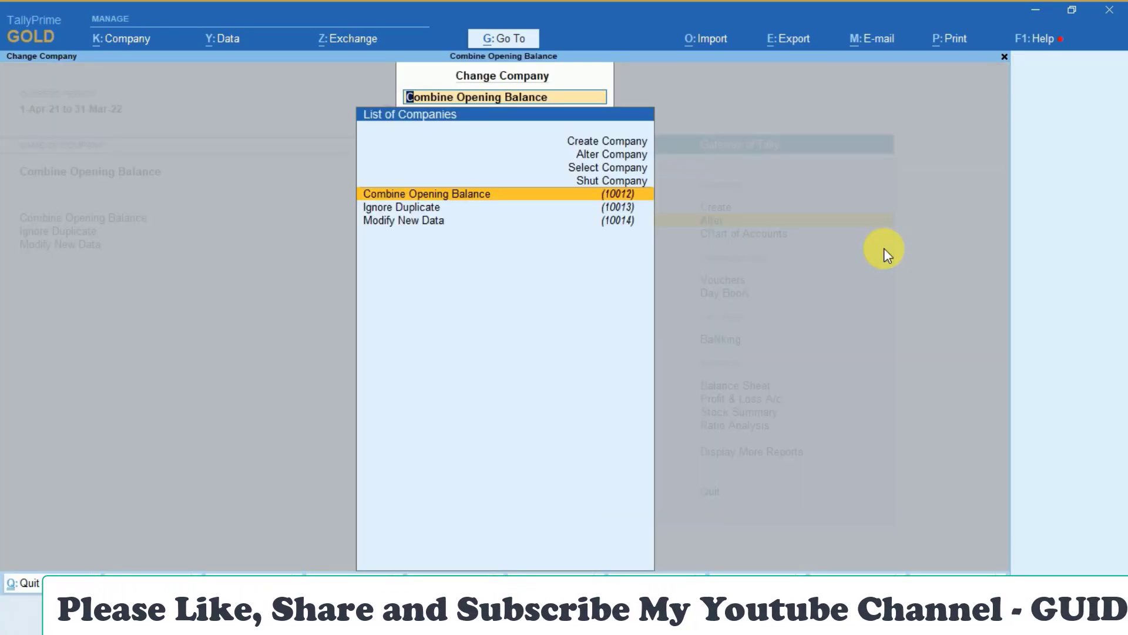
key("Down")
key("Down")
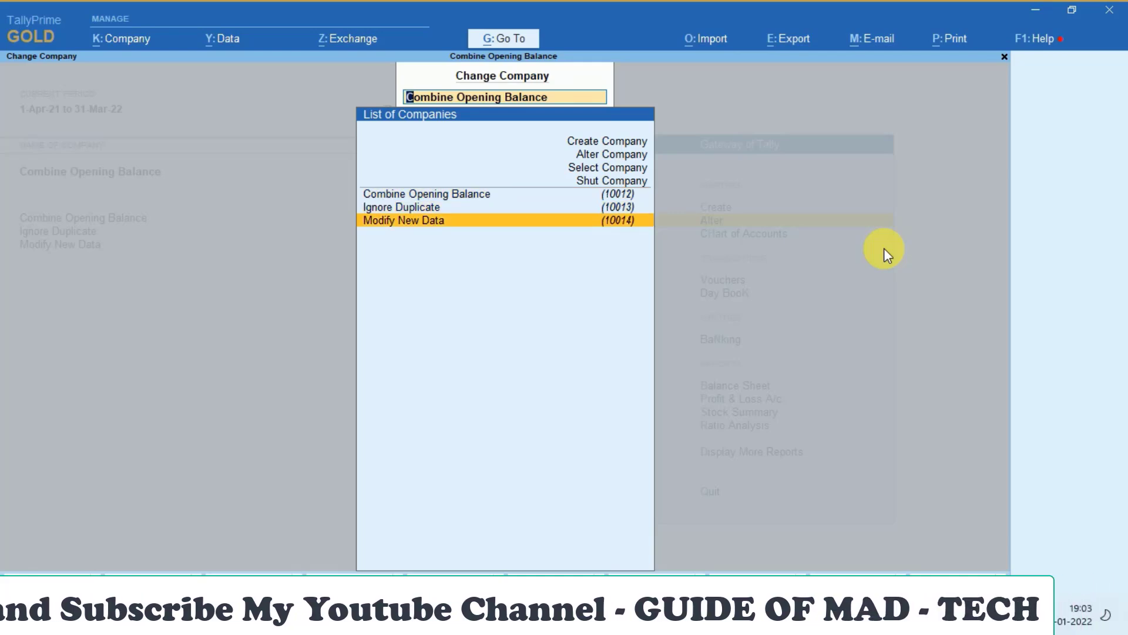
key("Return")
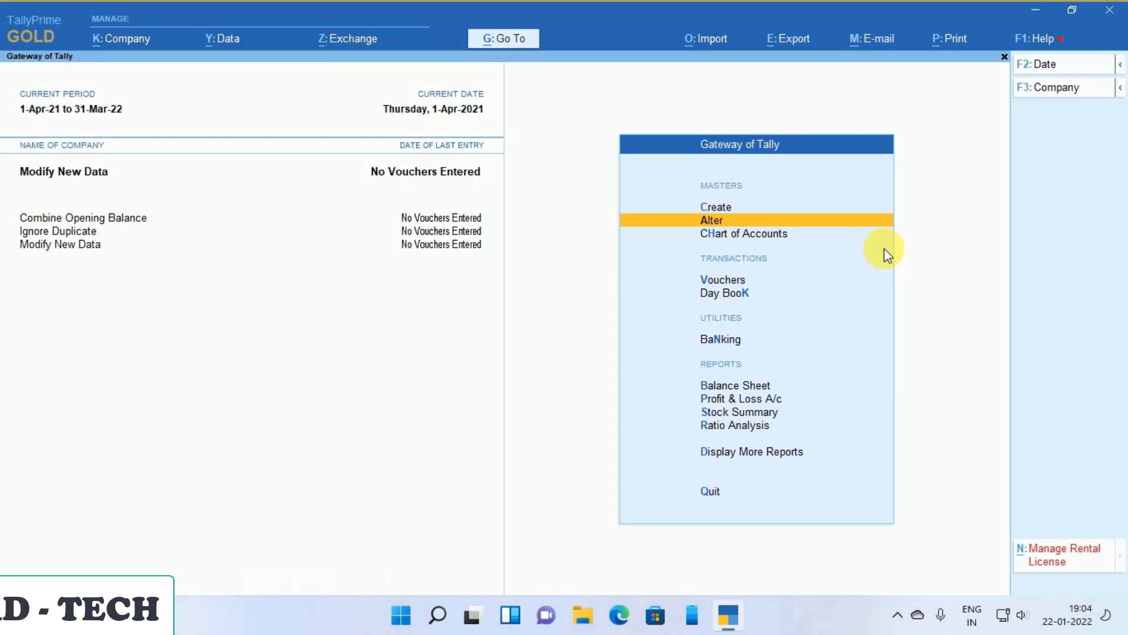
Open the Modify New Data ledger list for alteration and check the opening balances of Cash and the Sundry Creditors ledger
key("Return")
key("Down")
key("Return")
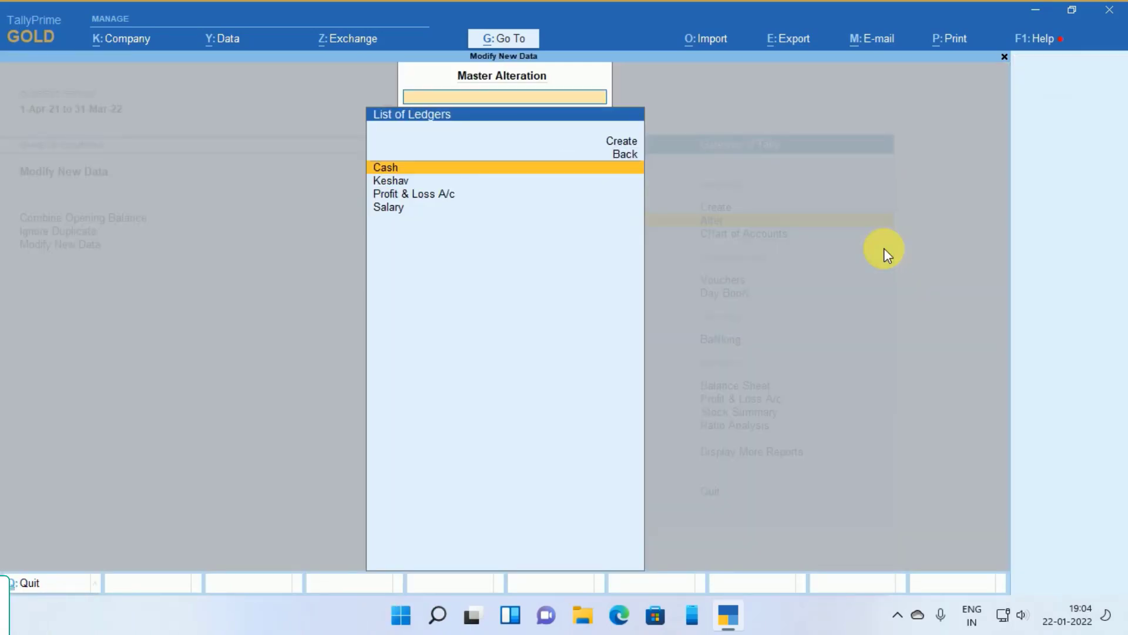
key("Return")
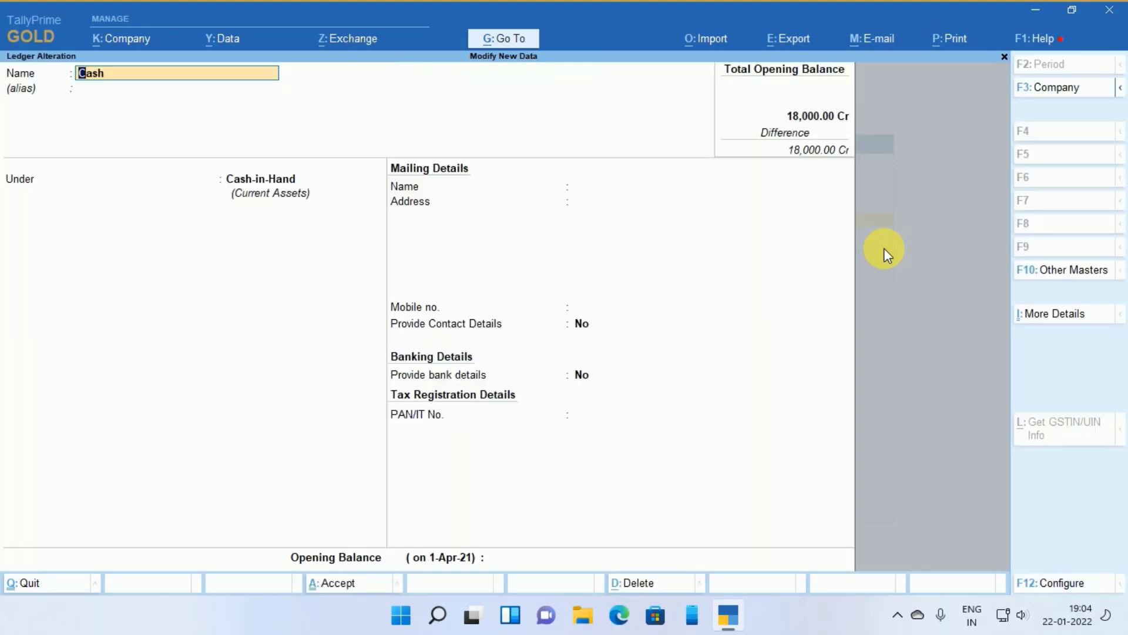
key("Down")
key("Return")
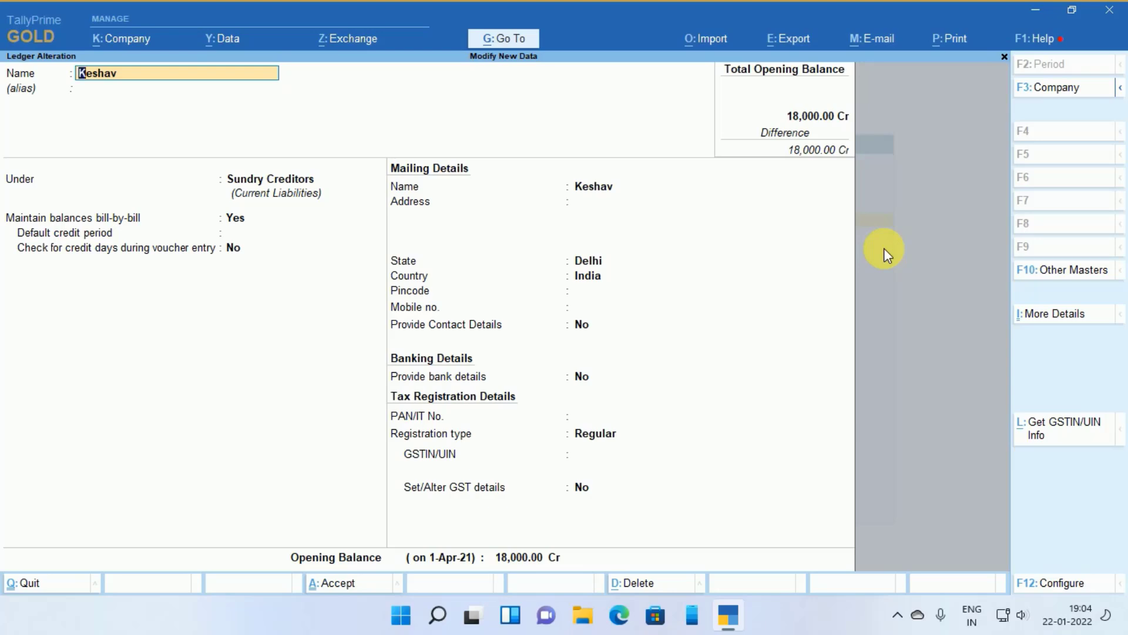
key("Escape")
Check the Salary ledger's opening balance in Modify New Data
key("Down")
key("Down")
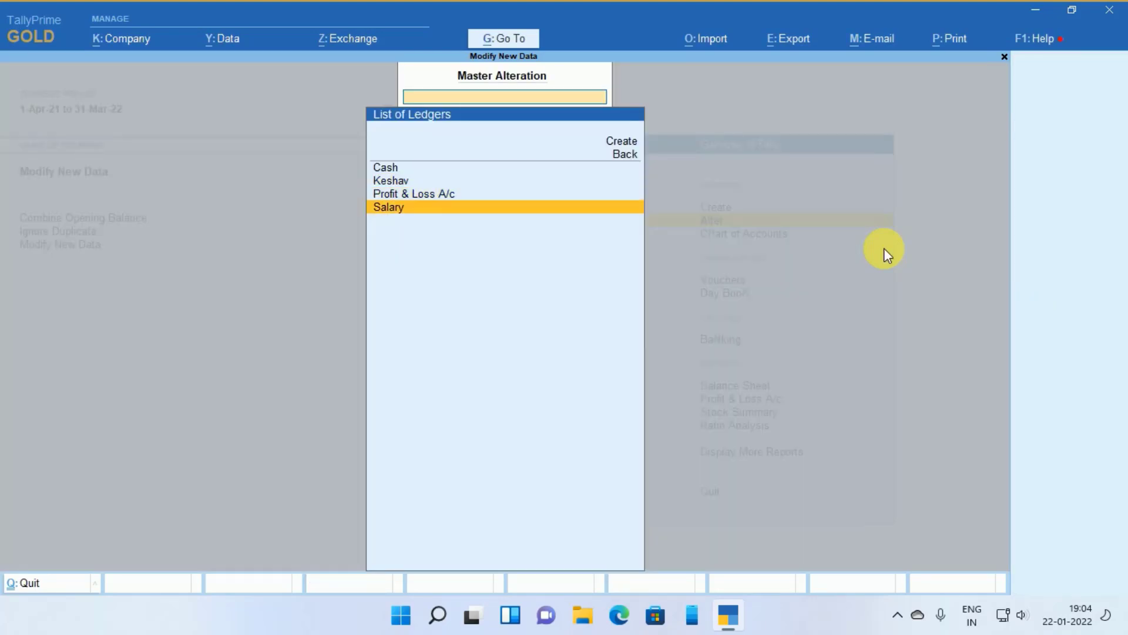
key("Return")
key("Escape")
Set the Profit & Loss A/c ledger's opening balance to 18,000.00 Cr, save it and return to the Gateway of Tally
key("Up")
key("Return")
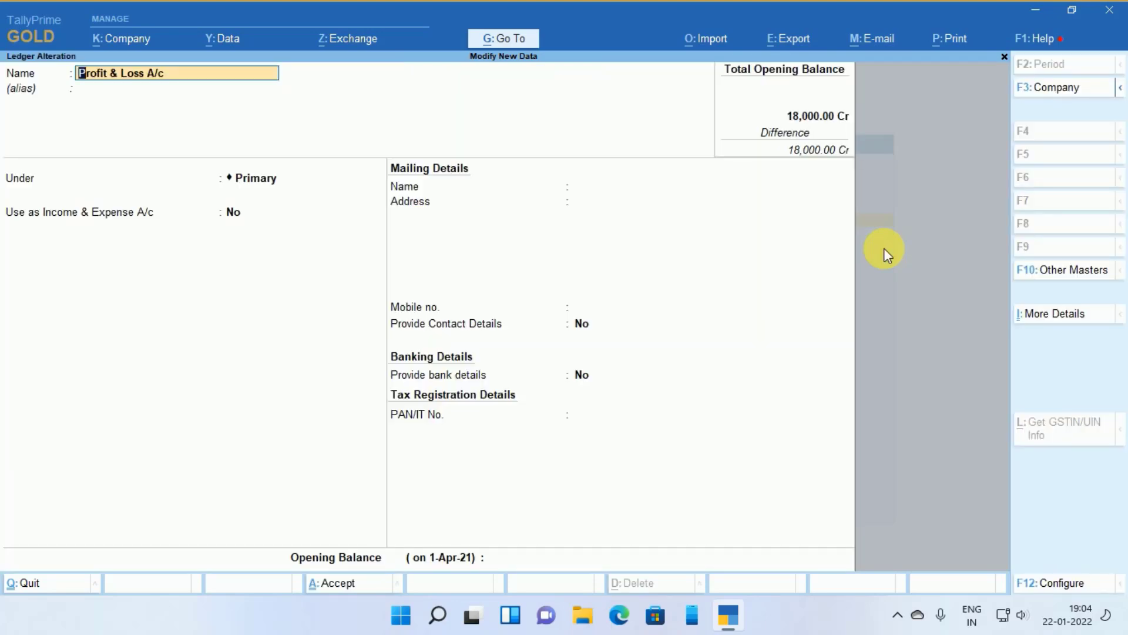
key("Return")
key("Return")
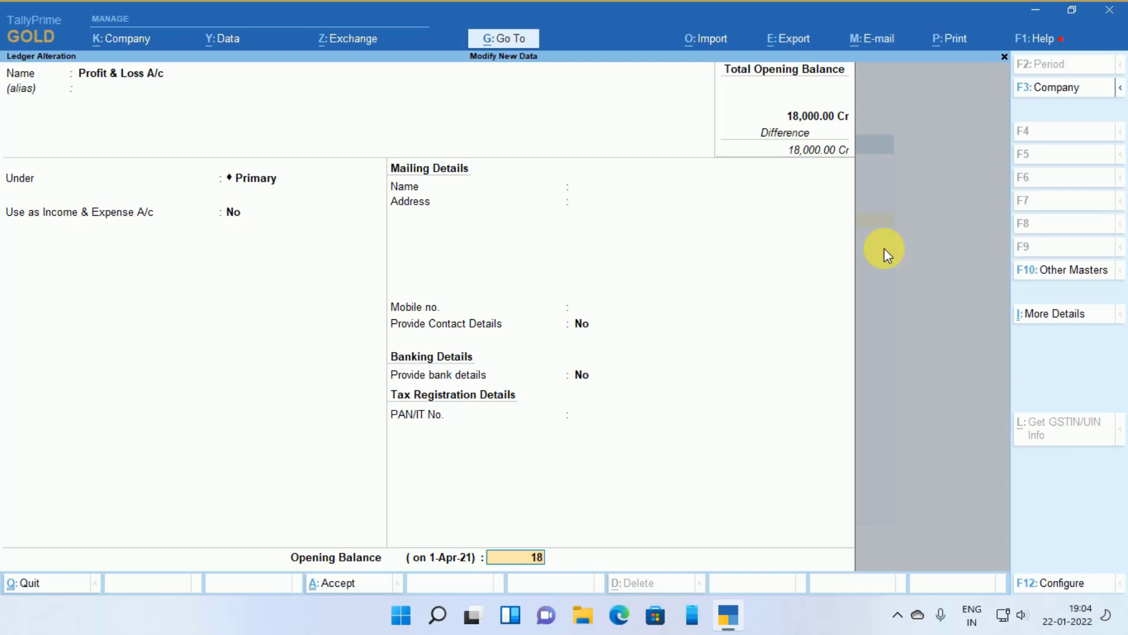
key("Return")
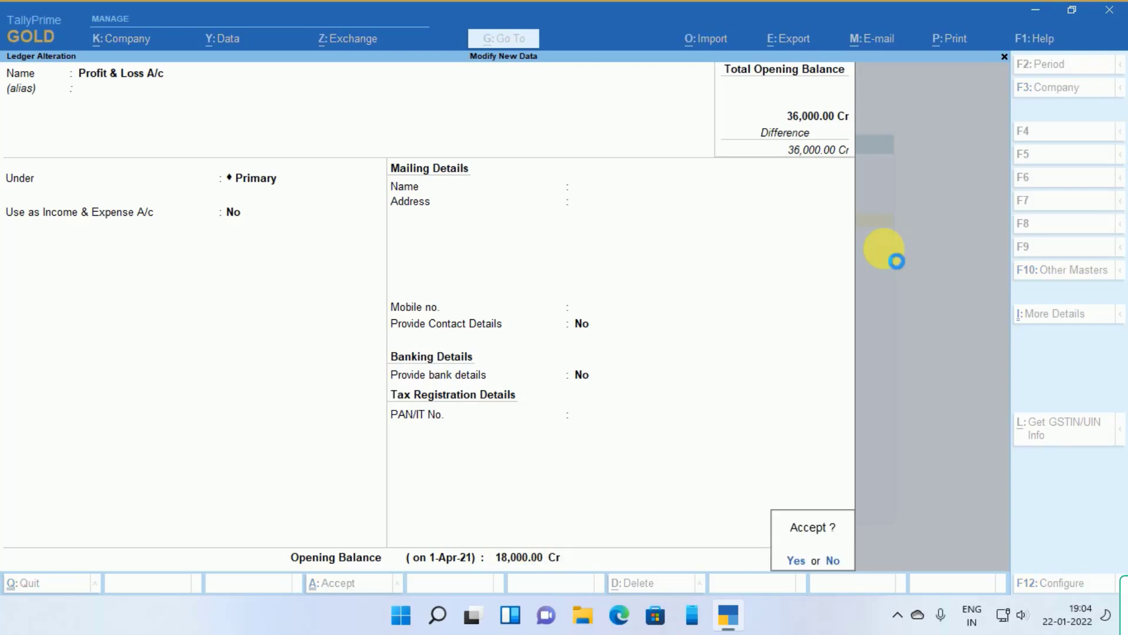
key("Return")
key("Escape")
key("Escape")
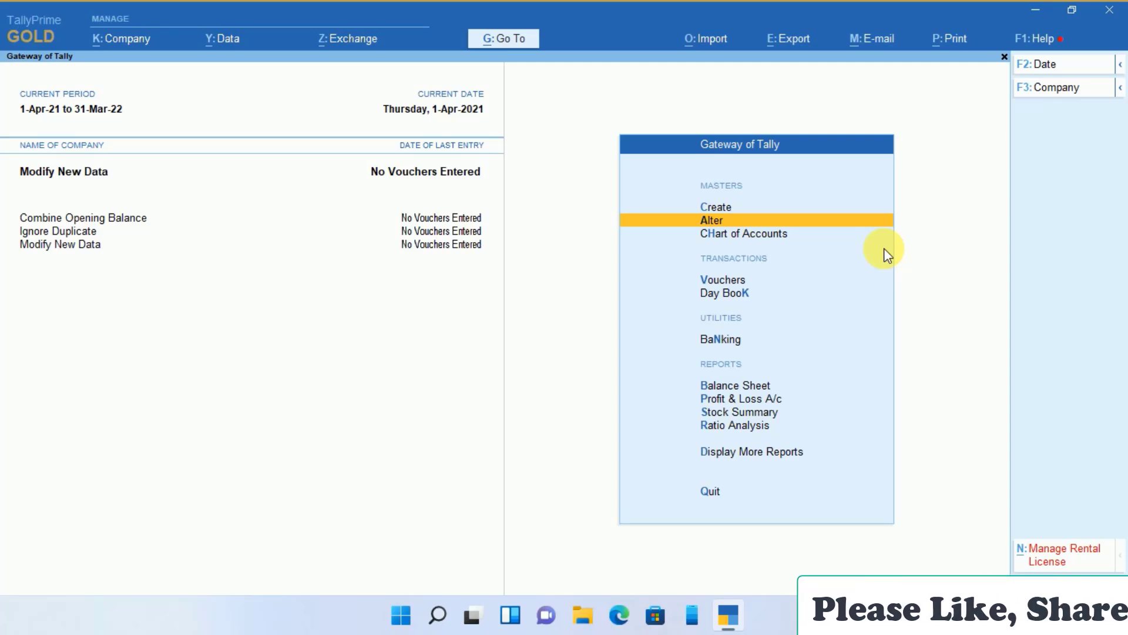
Import masters from CDIledger.xml in E:\TallyPrime_Demo into Modify New Data, with the behaviour for existing masters set to Modify with new data
key("alt+o")
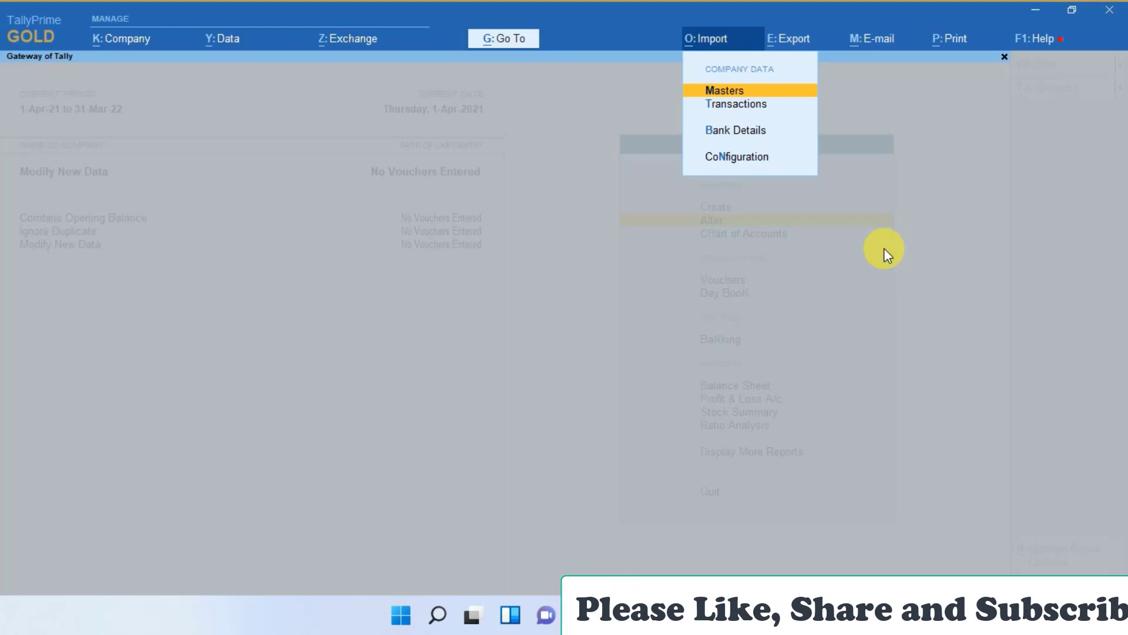
key("Return")
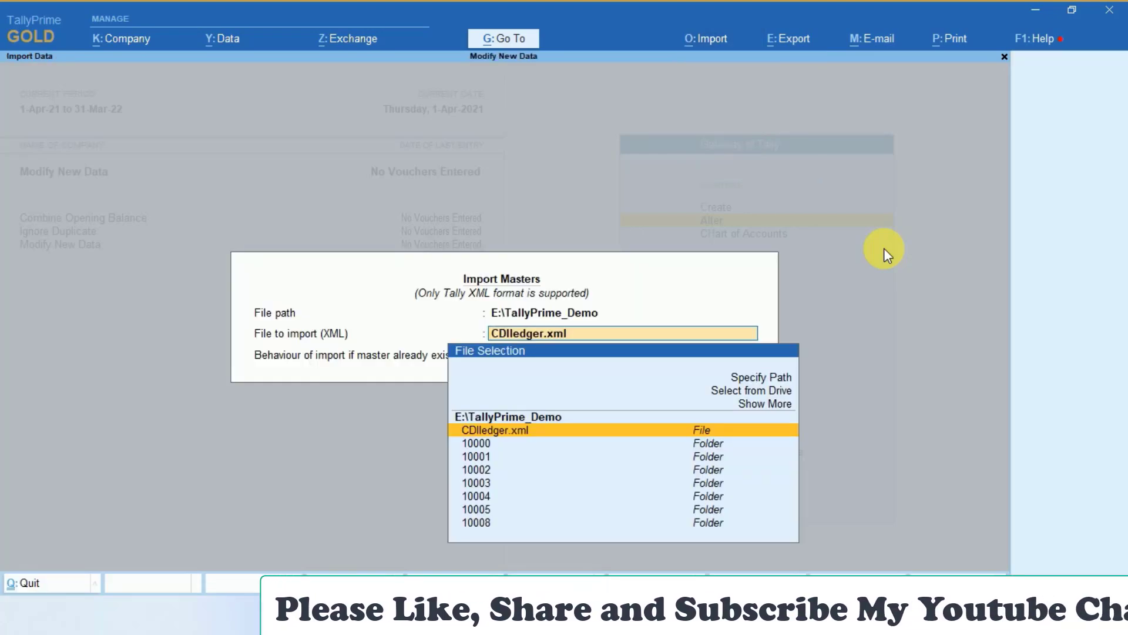
key("Return")
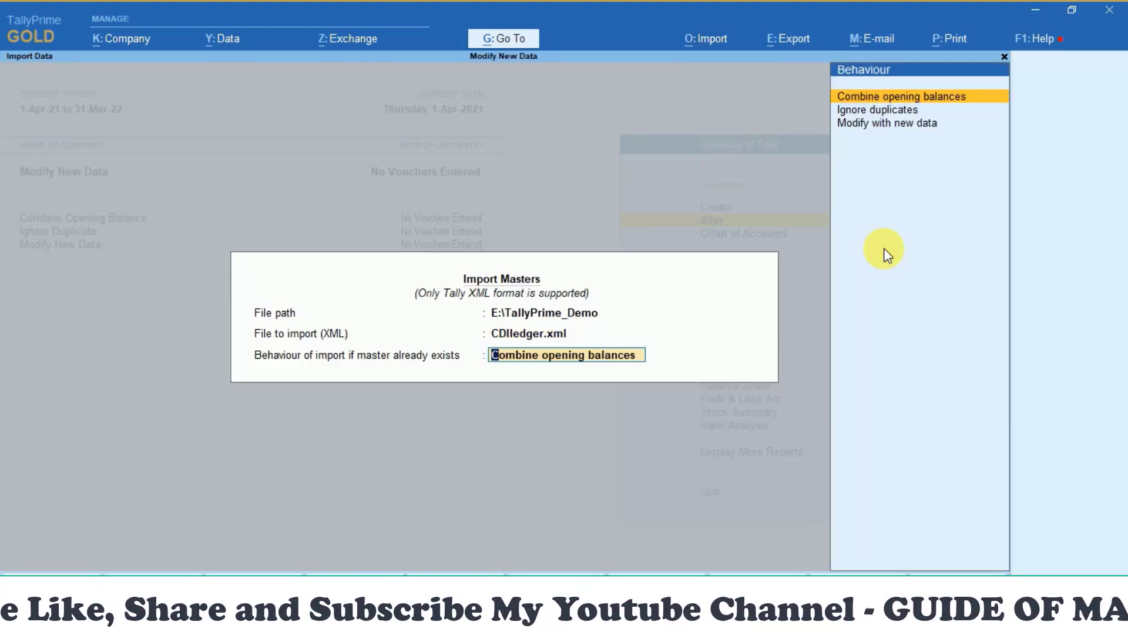
key("Down")
key("Down")
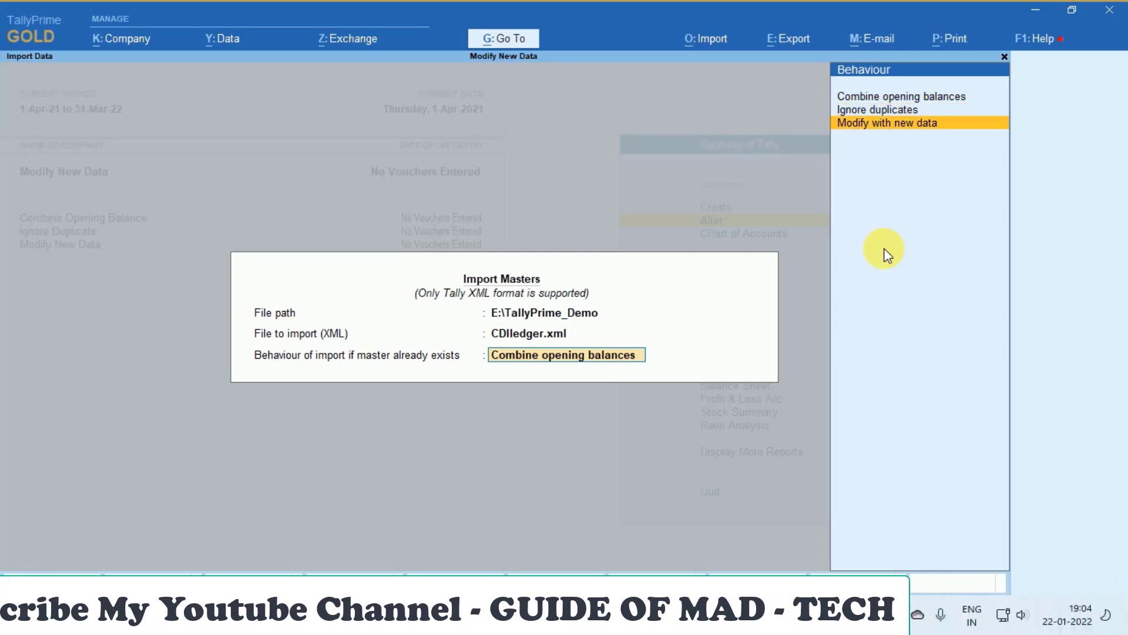
key("Return")
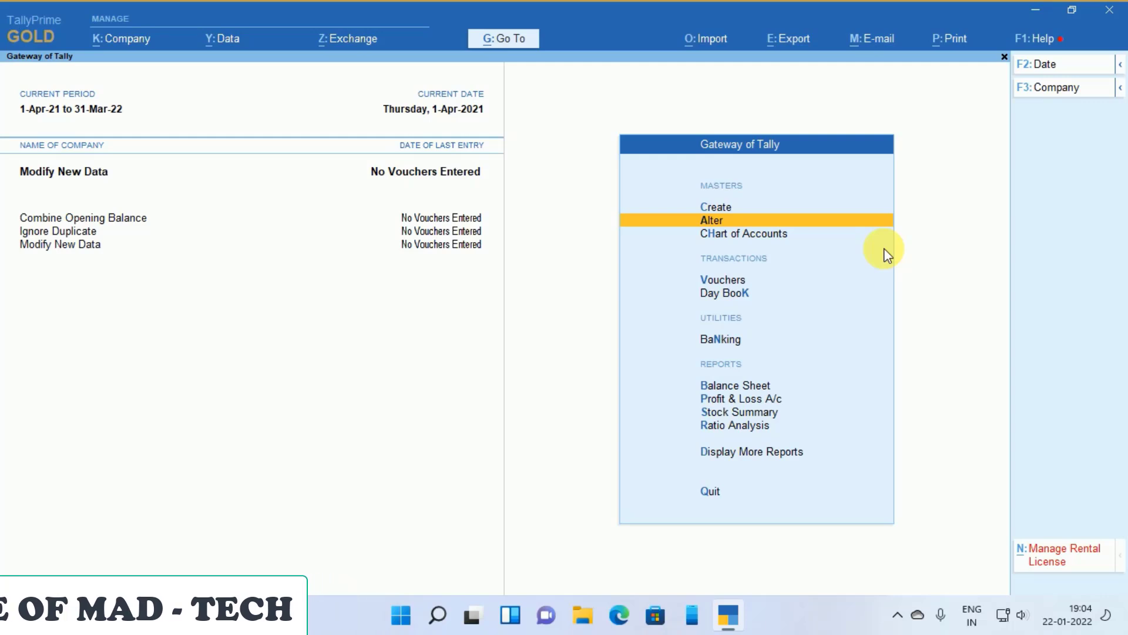
Reopen the Modify New Data ledger list for alteration and check the opening balances of the first two ledgers
key("Return")
key("Down")
key("Return")
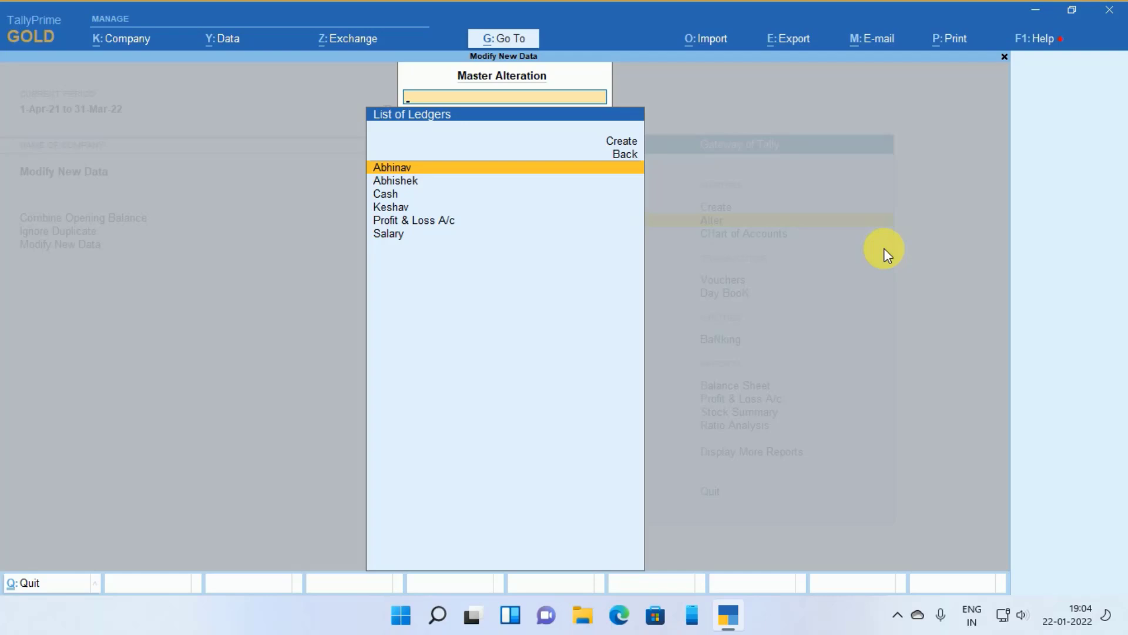
key("Return")
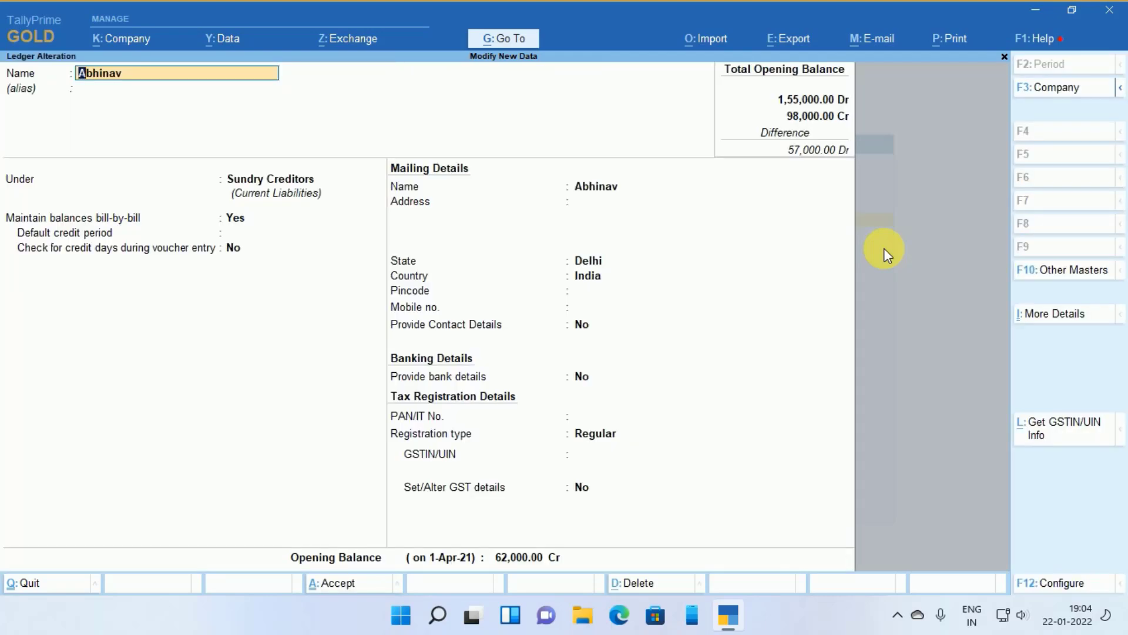
key("Escape")
key("Down")
key("Return")
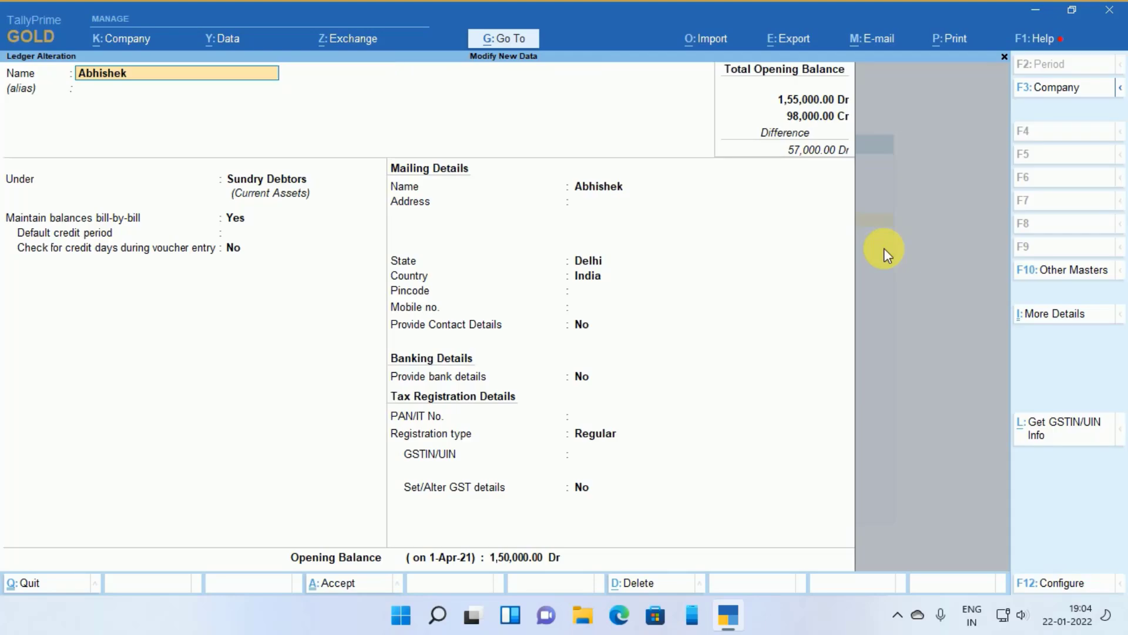
Recheck the opening balances of the Cash ledger and the Sundry Creditors ledger just below it
key("y")
key("Down")
key("Return")
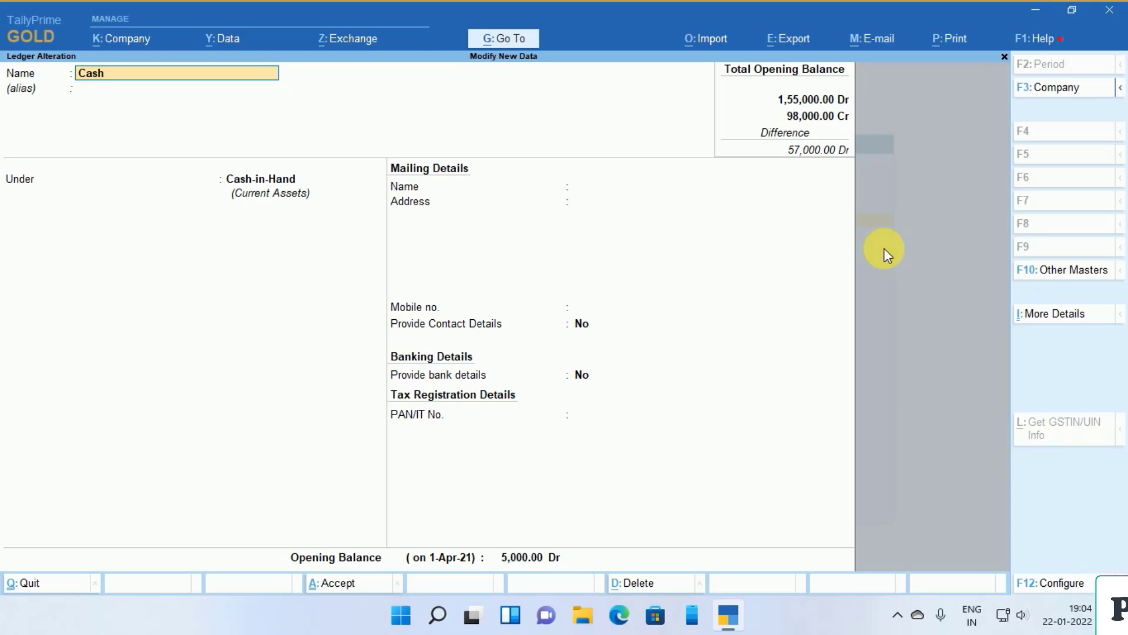
key("Escape")
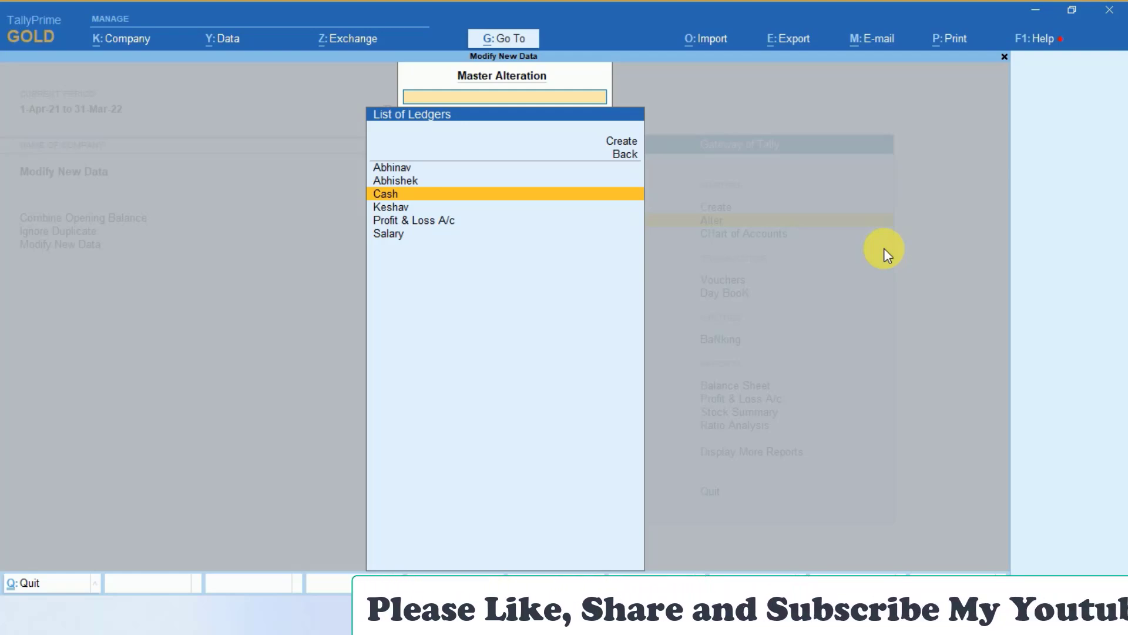
key("Down")
key("Return")
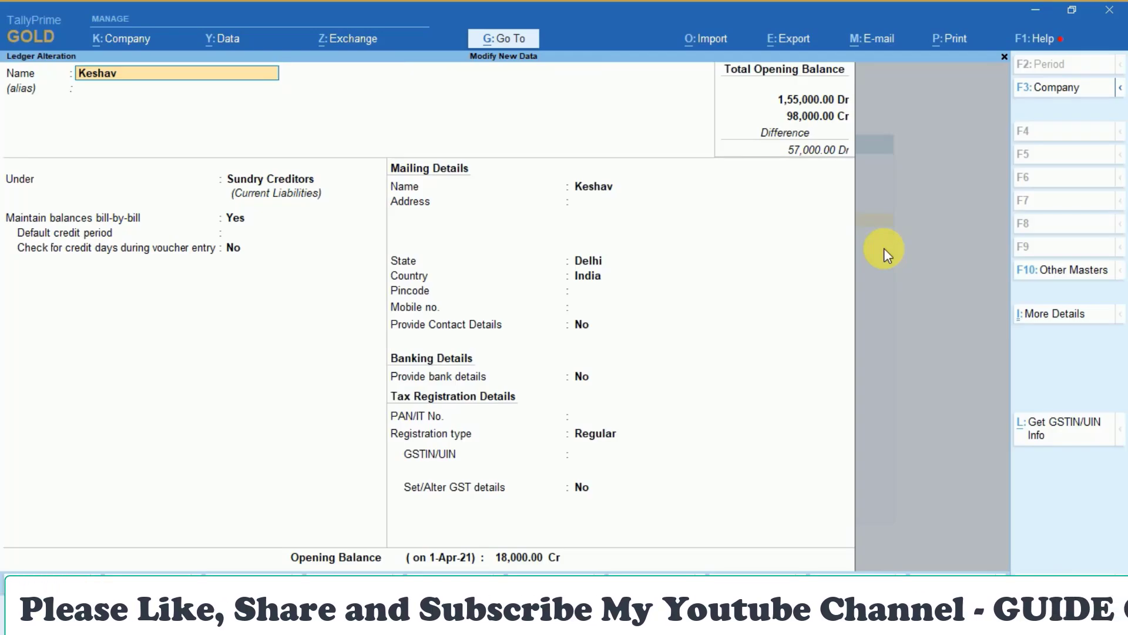
key("Escape")
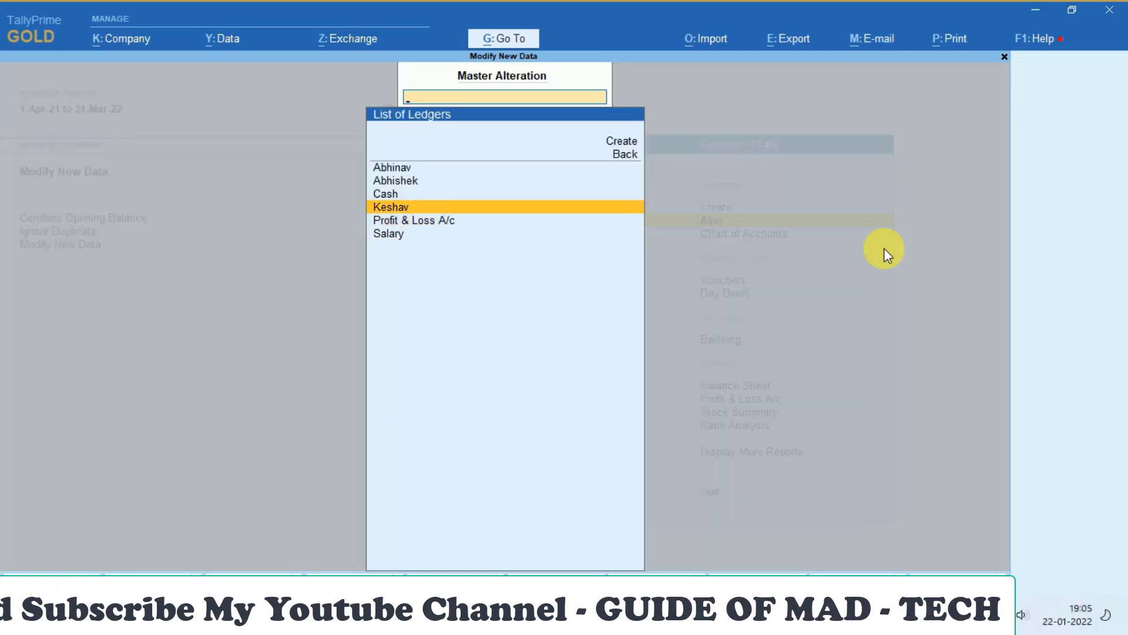
Recheck the opening balances of the Profit & Loss A/c and Salary ledgers, then return to the ledger list
key("Down")
key("Return")
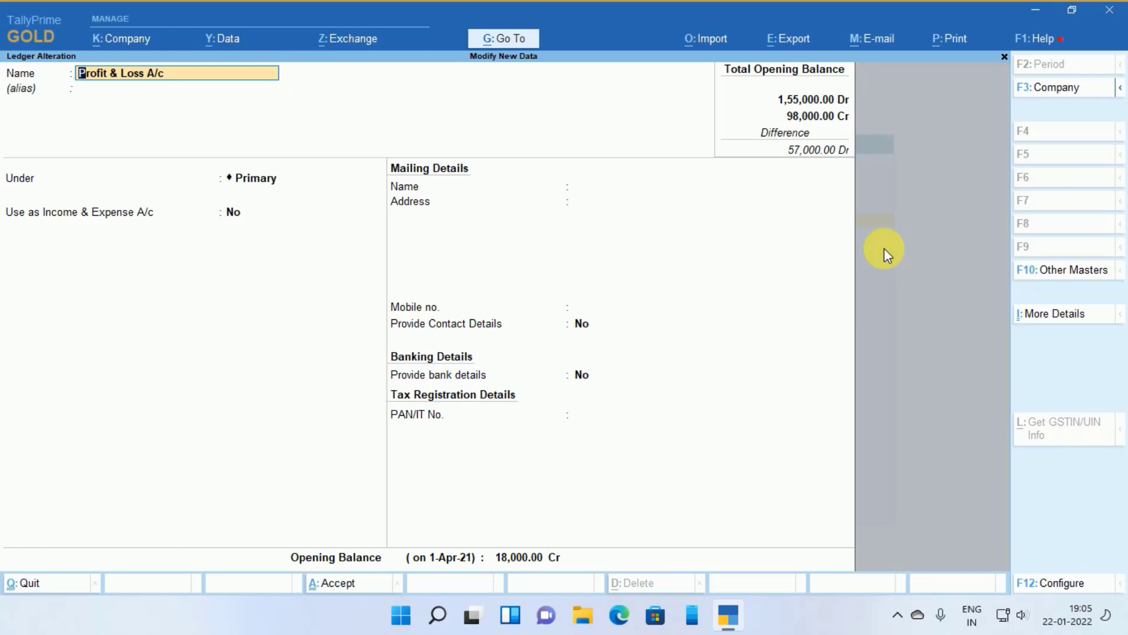
key("Escape")
key("Return")
key("Down")
key("Return")
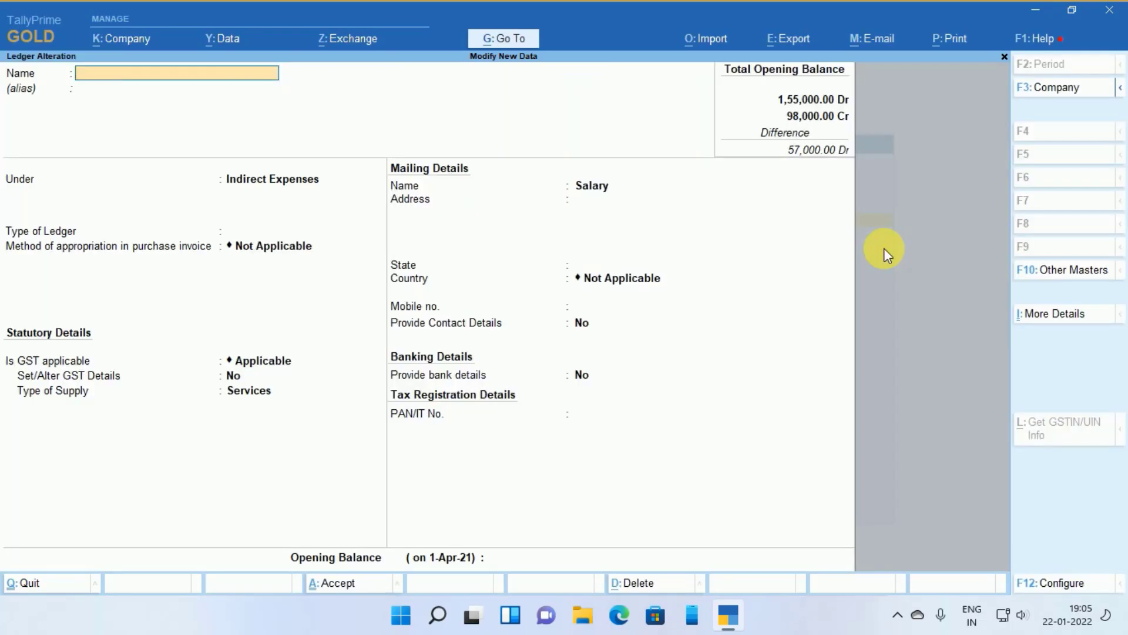
key("Escape")
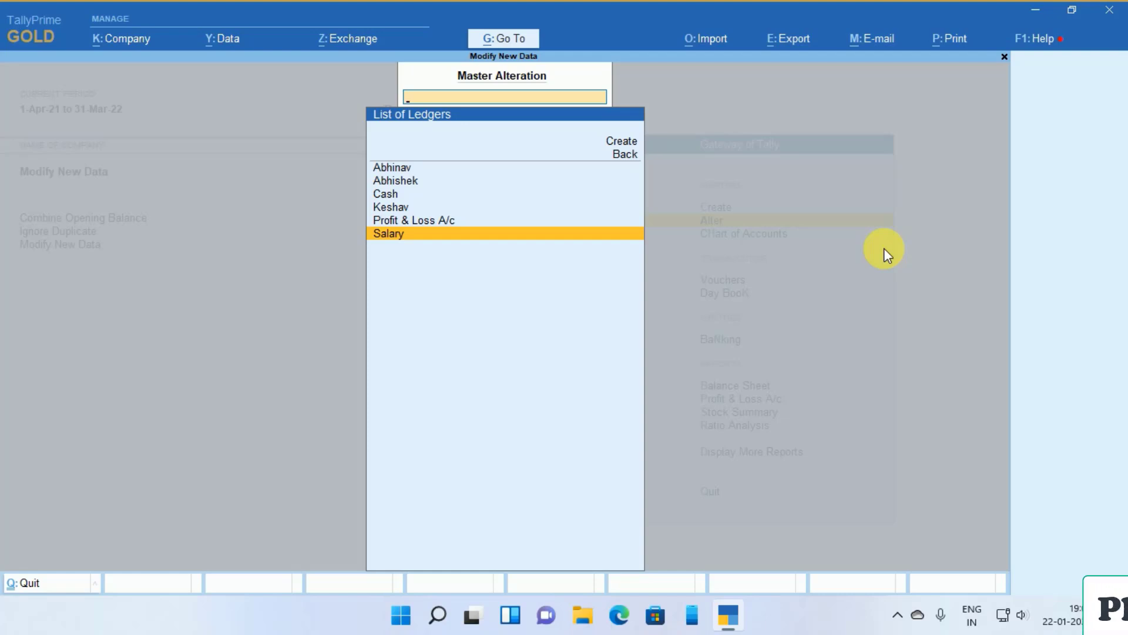
Set the opening balance of the first ledger in Modify New Data to 50,000 Cr, keep it on account without bill-wise entries, and save
key("Escape")
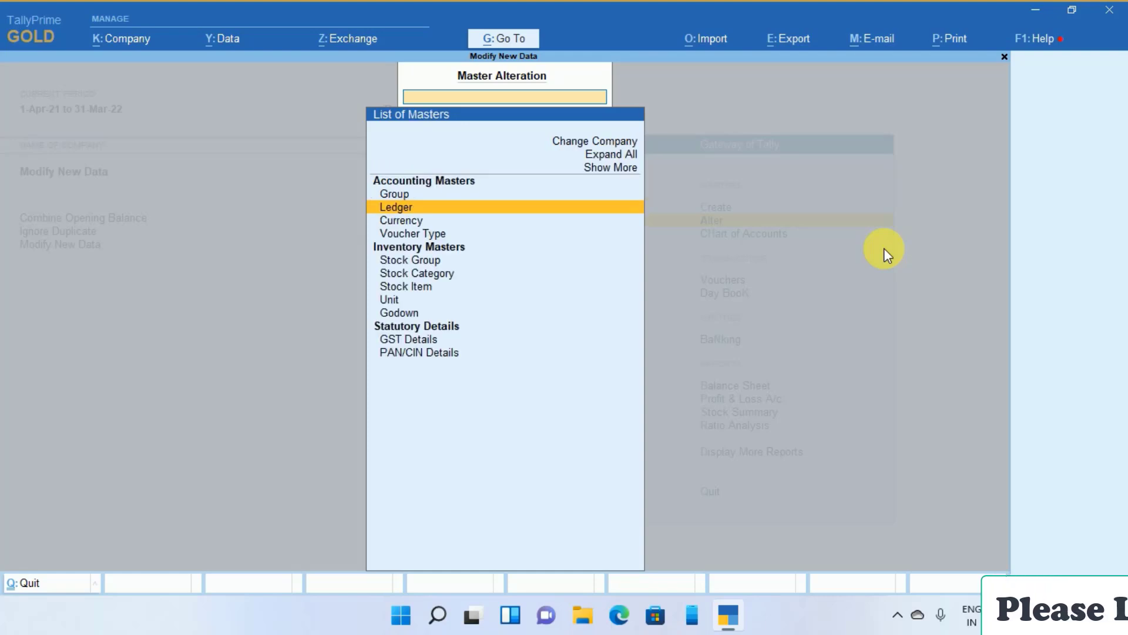
key("Escape")
key("Return")
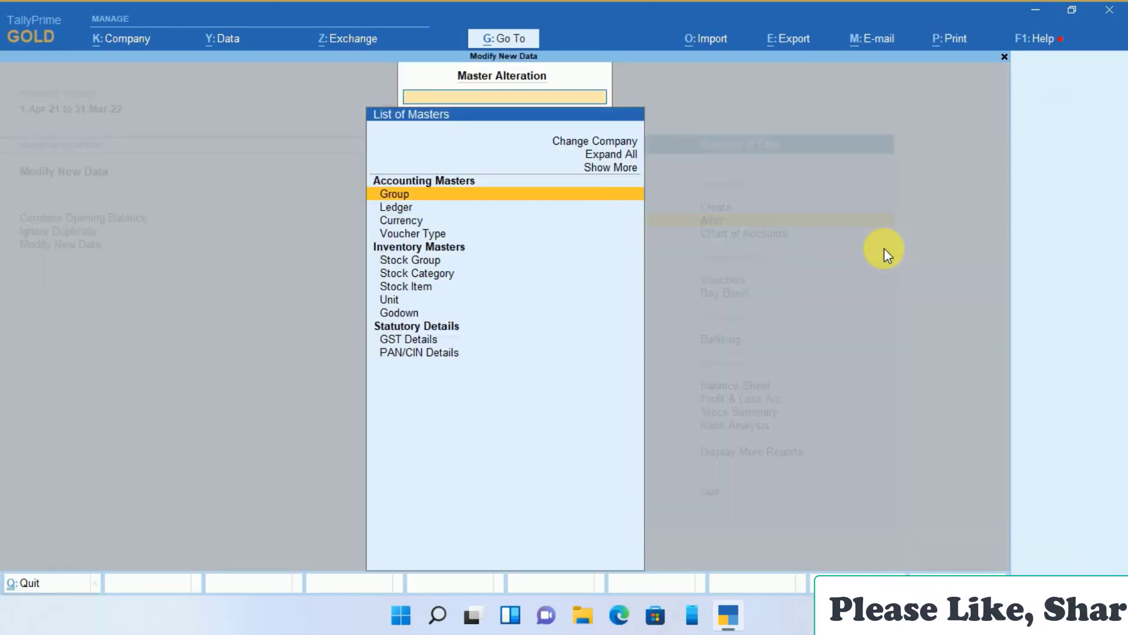
key("Down")
key("Return")
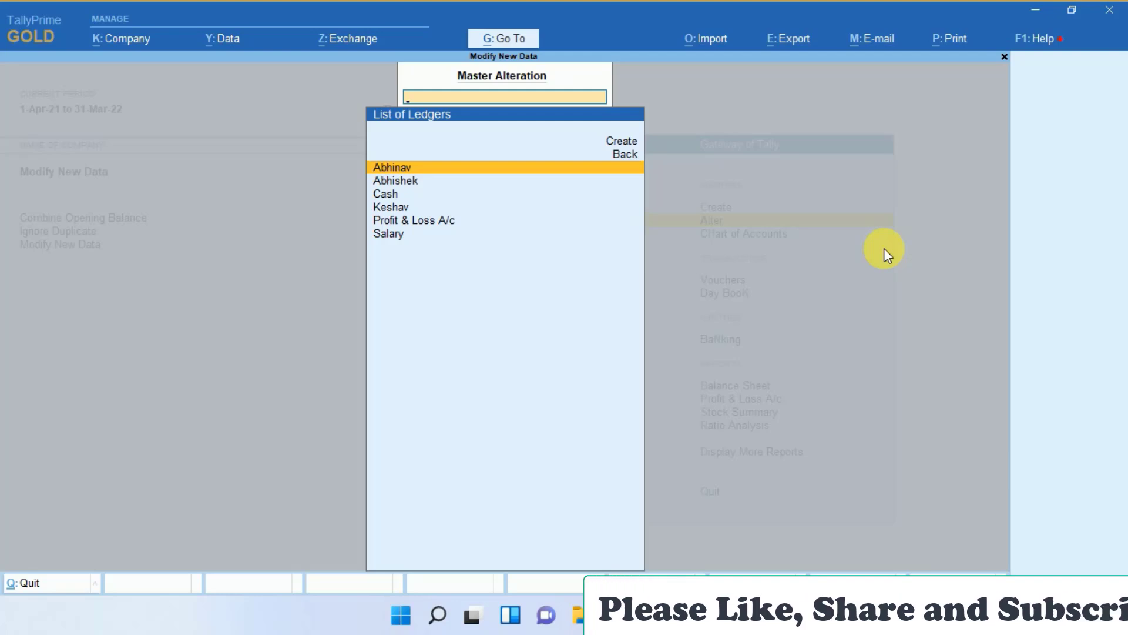
key("Return")
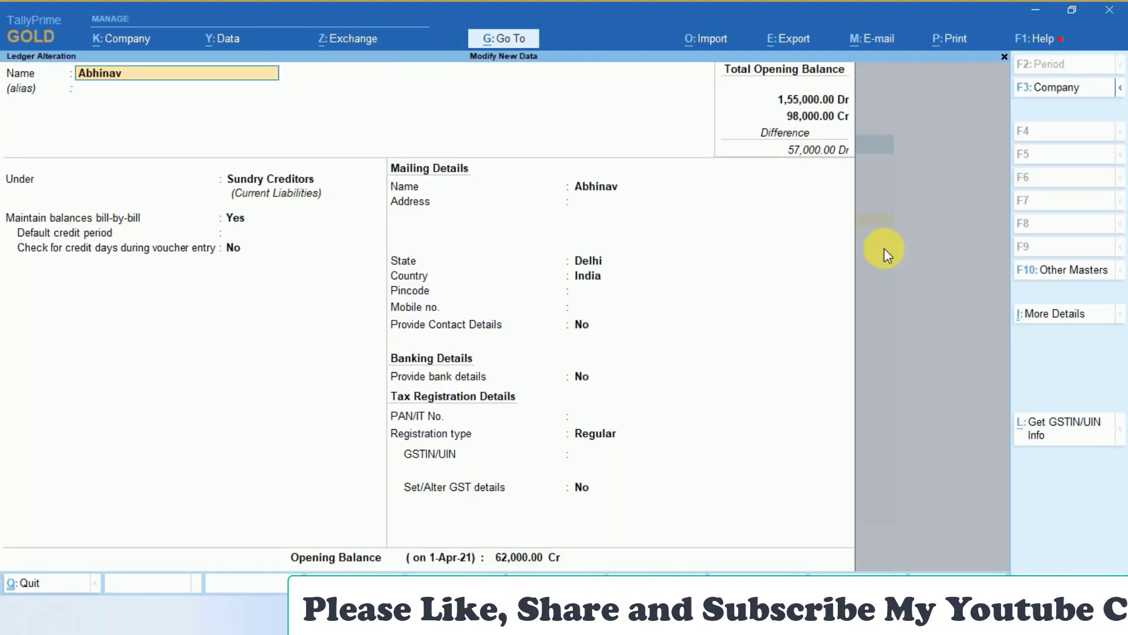
key("Return")
key("Return")
key("Return")
key("Return")
key("Return")
key("Return")
key("Return")
key("Return")
key("Return")
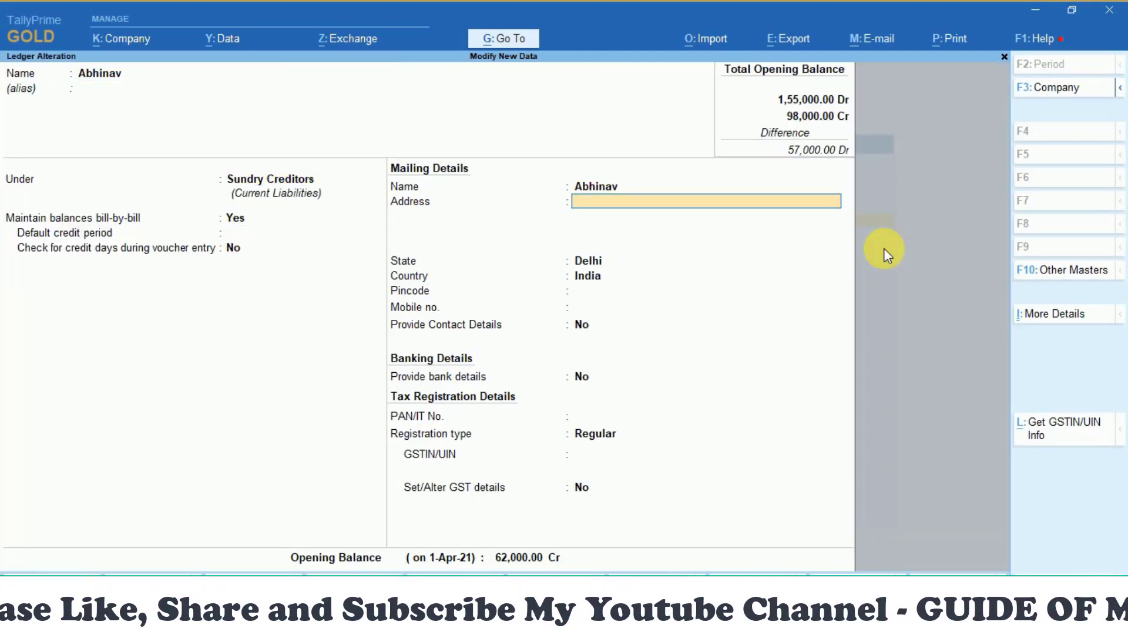
key("ctrl")
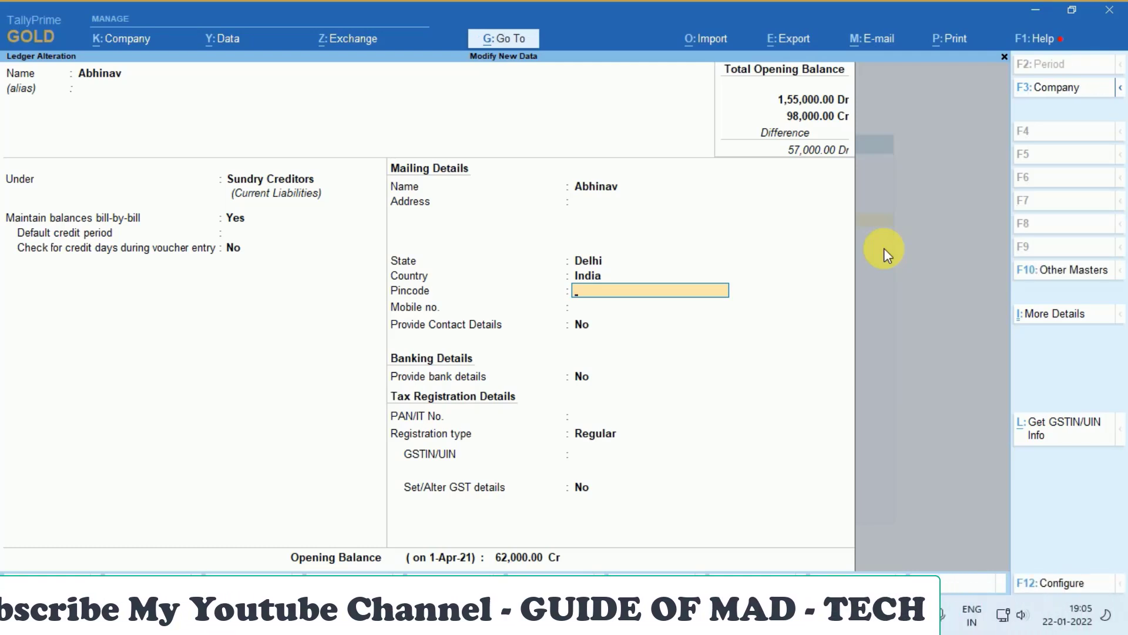
key("ctrl")
key("Return")
key("Return")
key("Return")
key("Return")
key("Return")
key("Return")
key("Return")
key("Return")
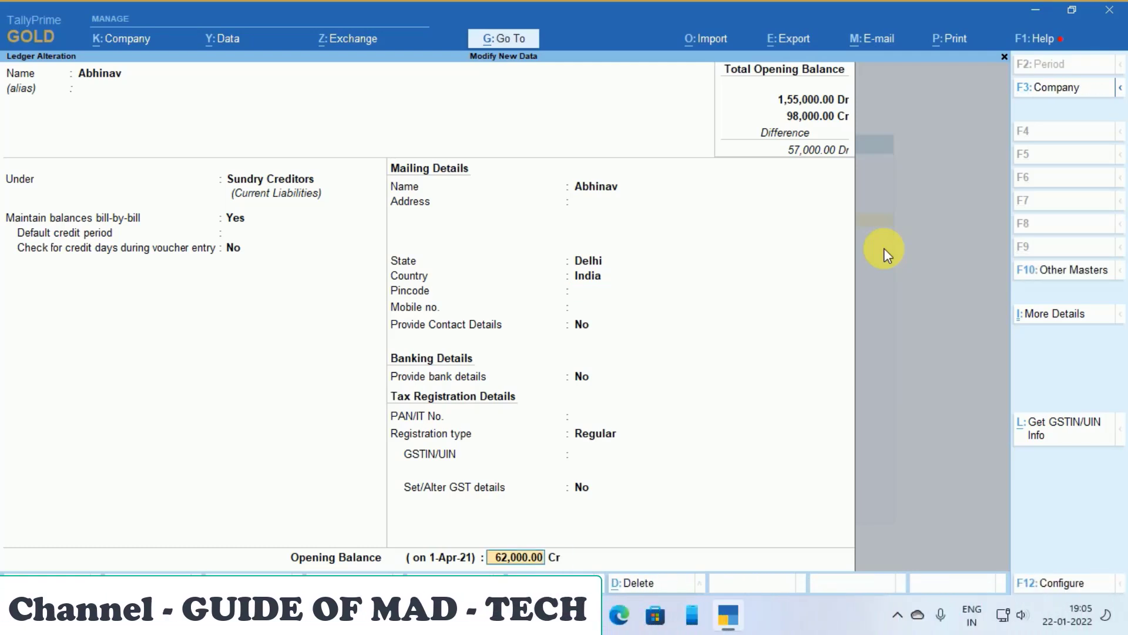
type("50000")
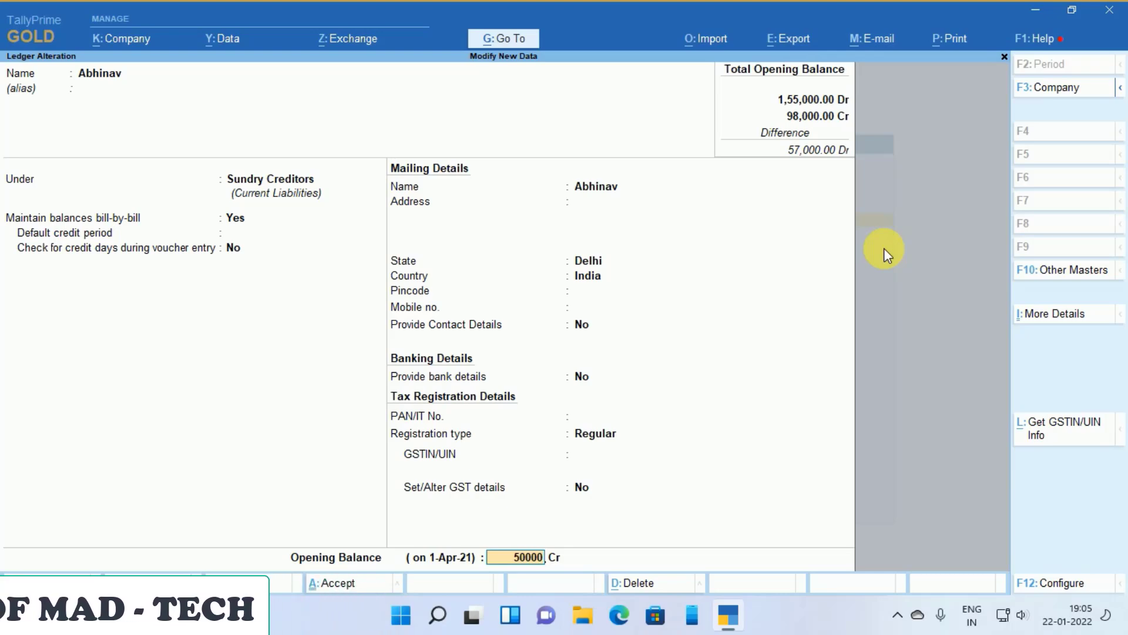
key("Return")
key("Return")
key("Return")
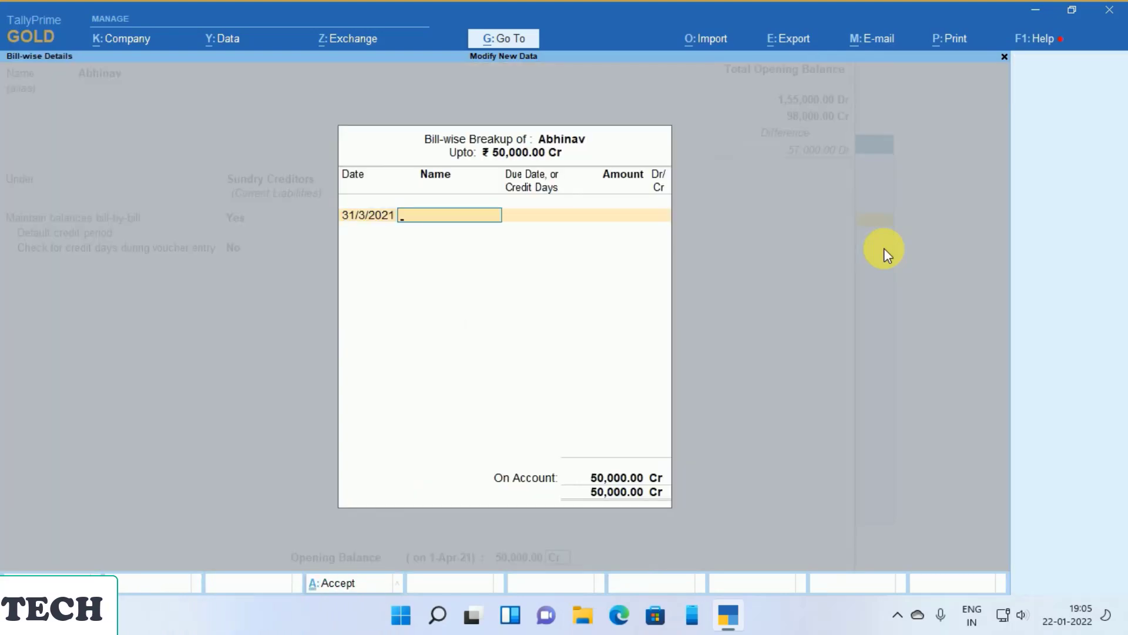
key("Return")
key("Escape")
key("Escape")
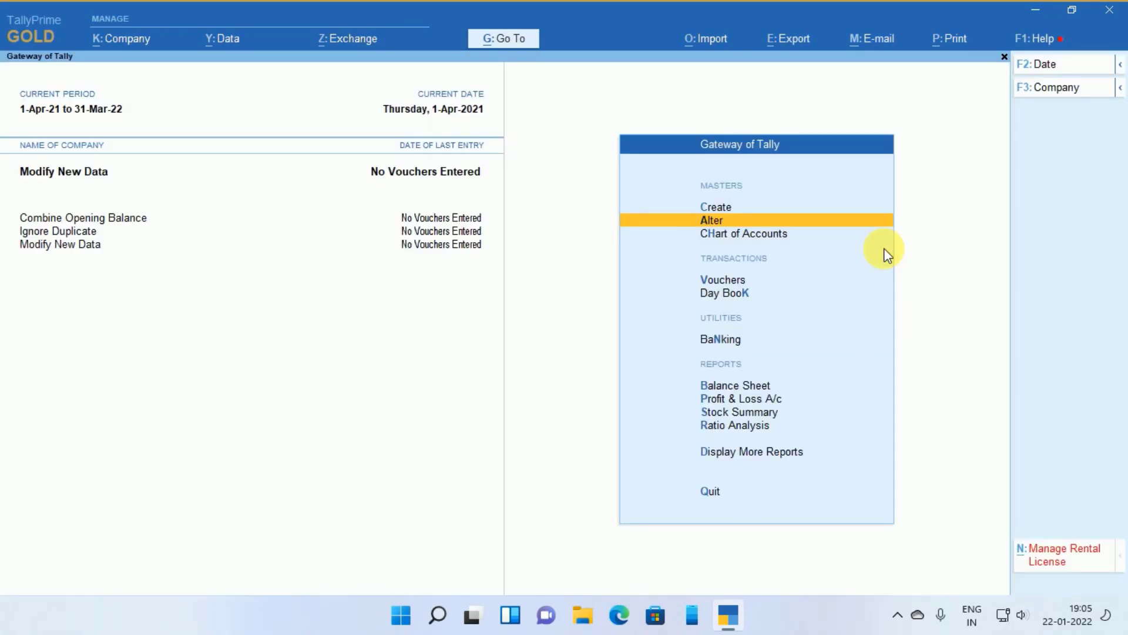
Import masters again from CDIledger.xml in E:\TallyPrime_Demo, with the behaviour for existing masters set to Modify with new data
key("alt+o")
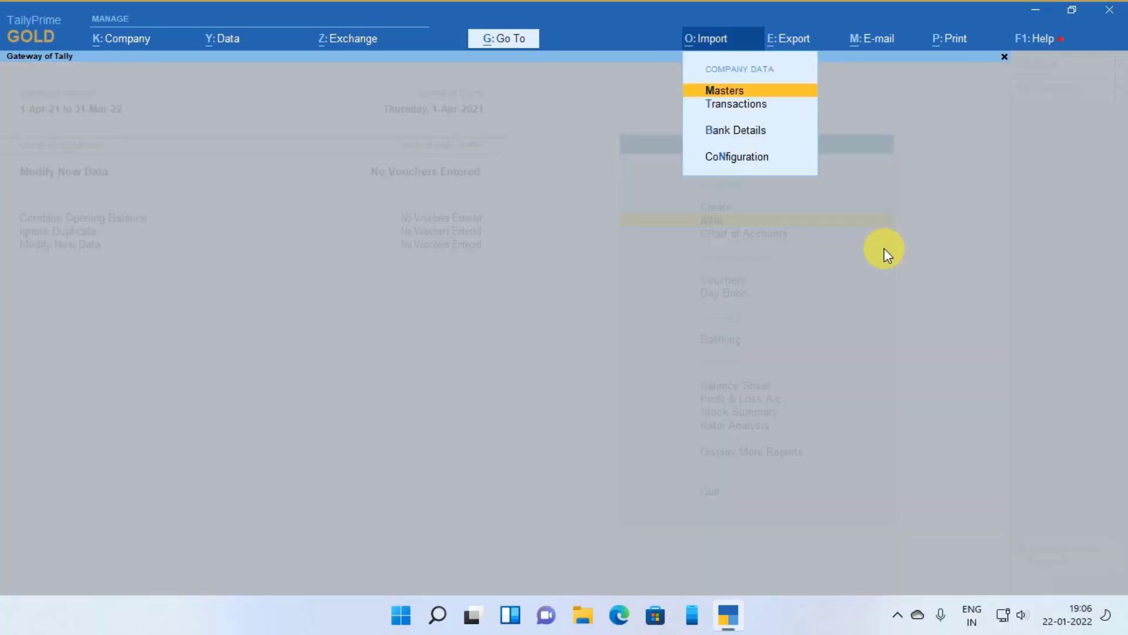
key("Return")
key("Return")
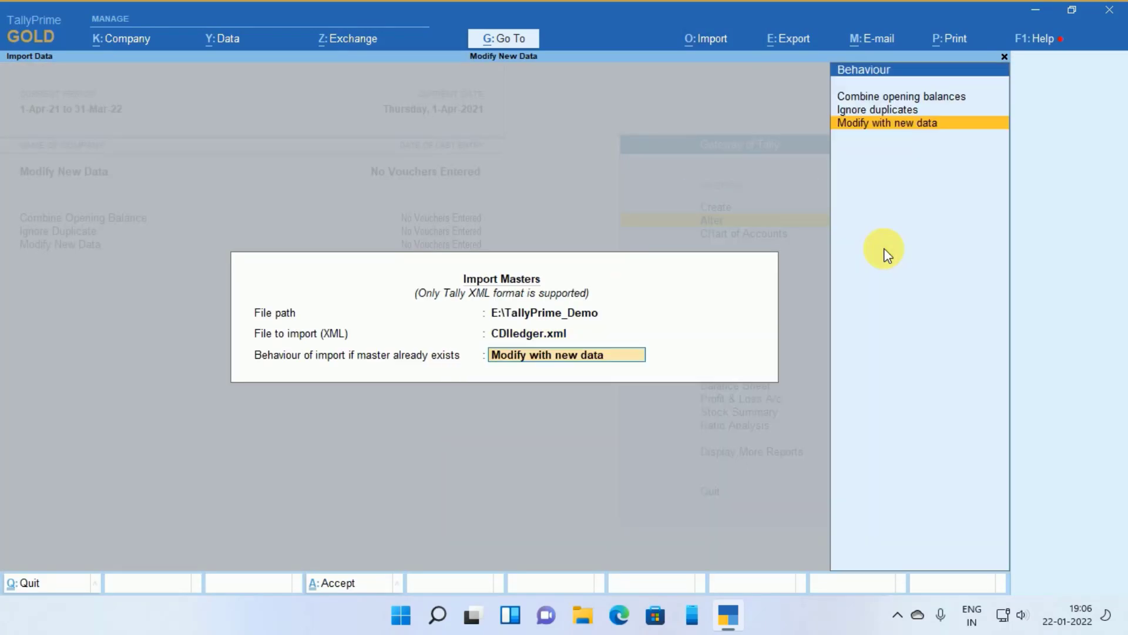
key("Return")
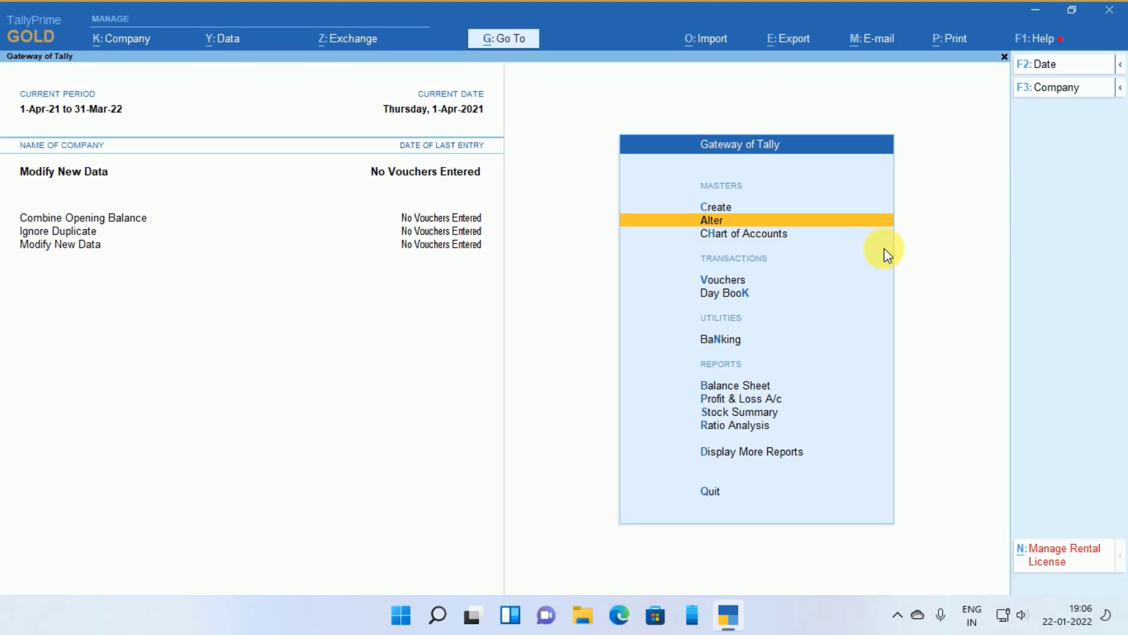
Check the first ledger's opening balance after the repeat import, then return to the Gateway of Tally
key("Return")
key("Down")
key("Return")
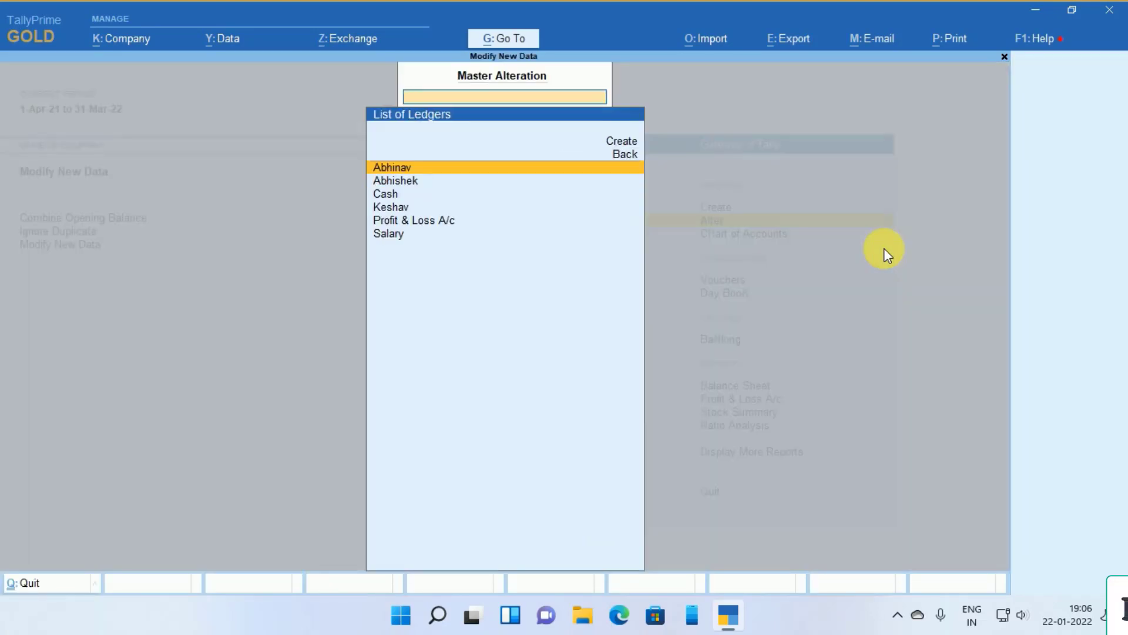
key("Return")
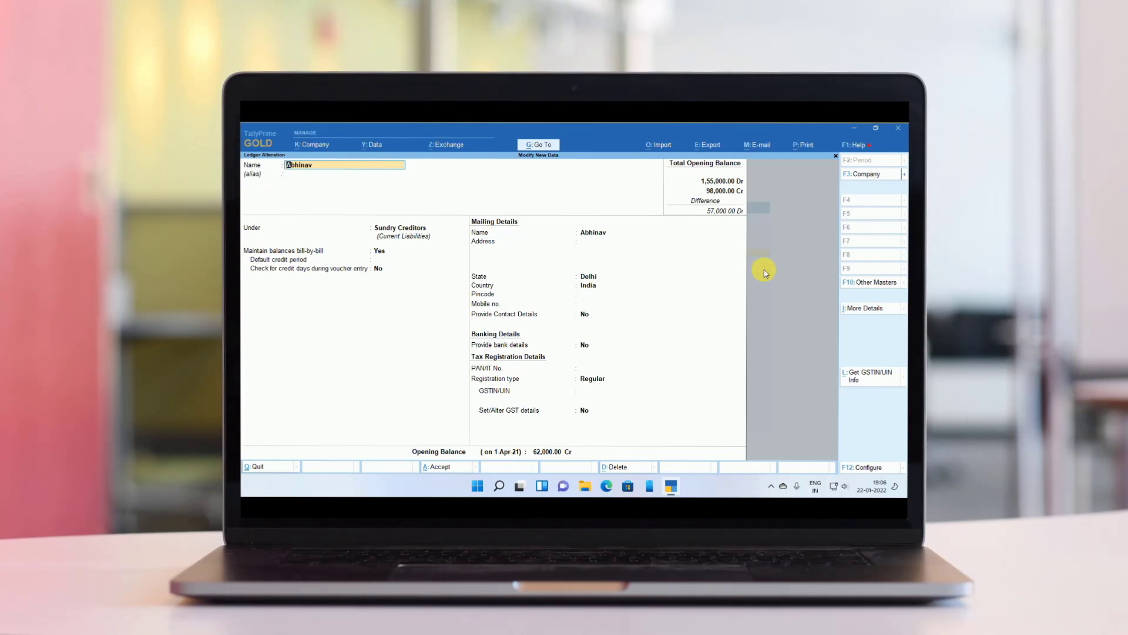
key("Escape")
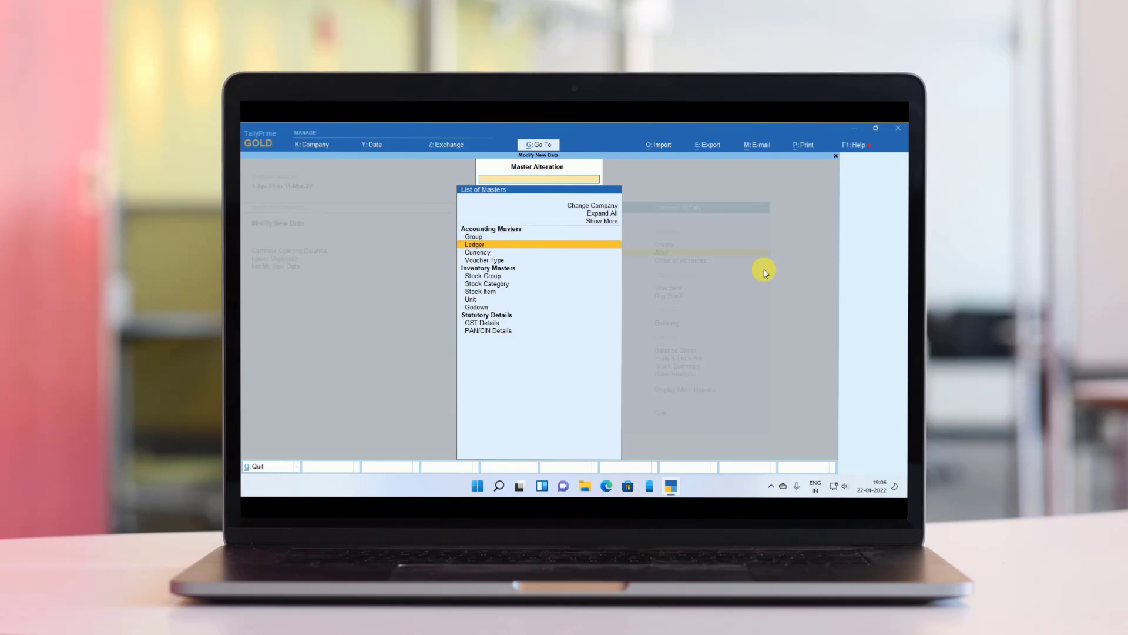
key("Escape")
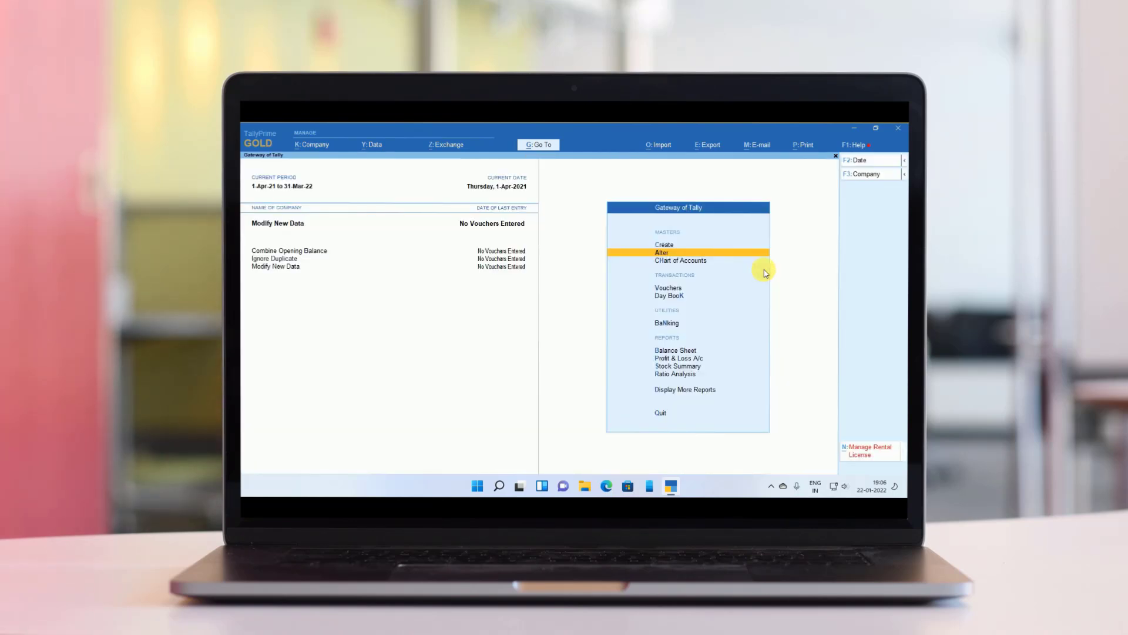